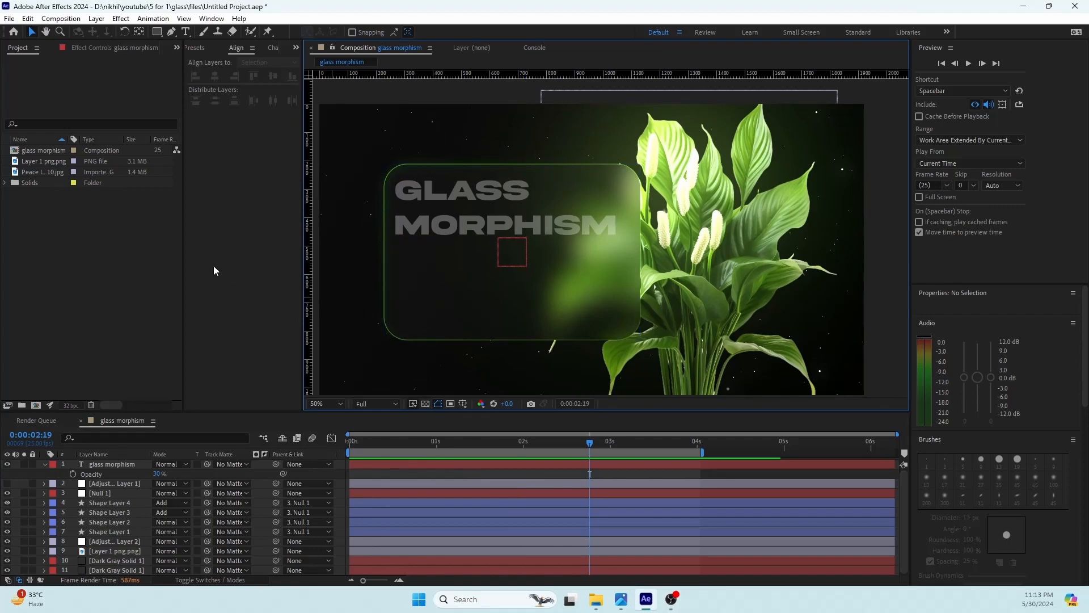
# Create a new 1920x1080 composition at 30 fps with the default settings
pyautogui.scroll(-2, 611, 250)
pyautogui.rightClick(62, 243)
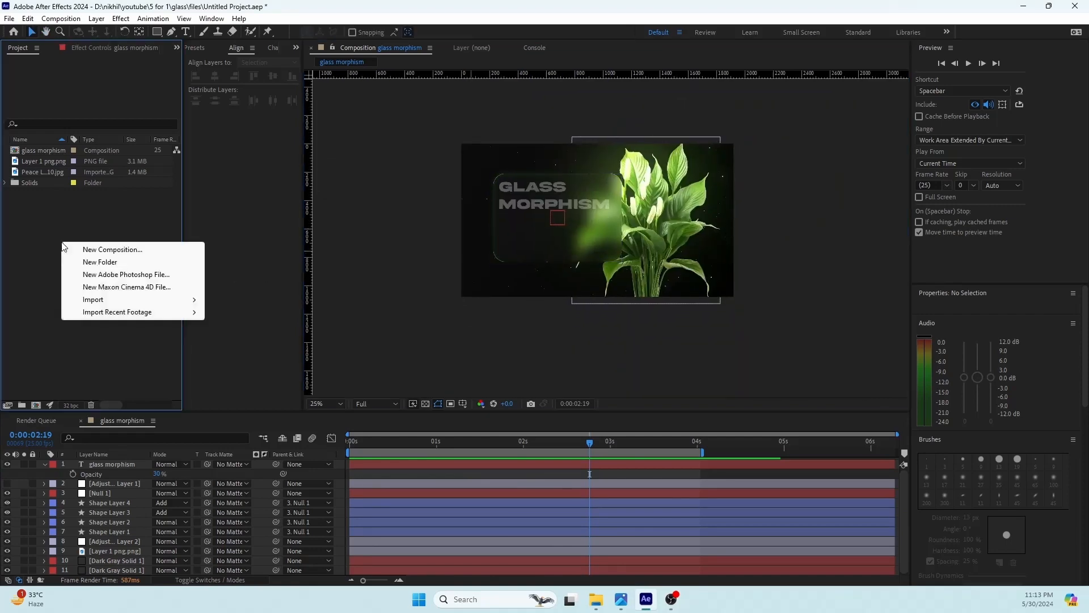
pyautogui.click(88, 248)
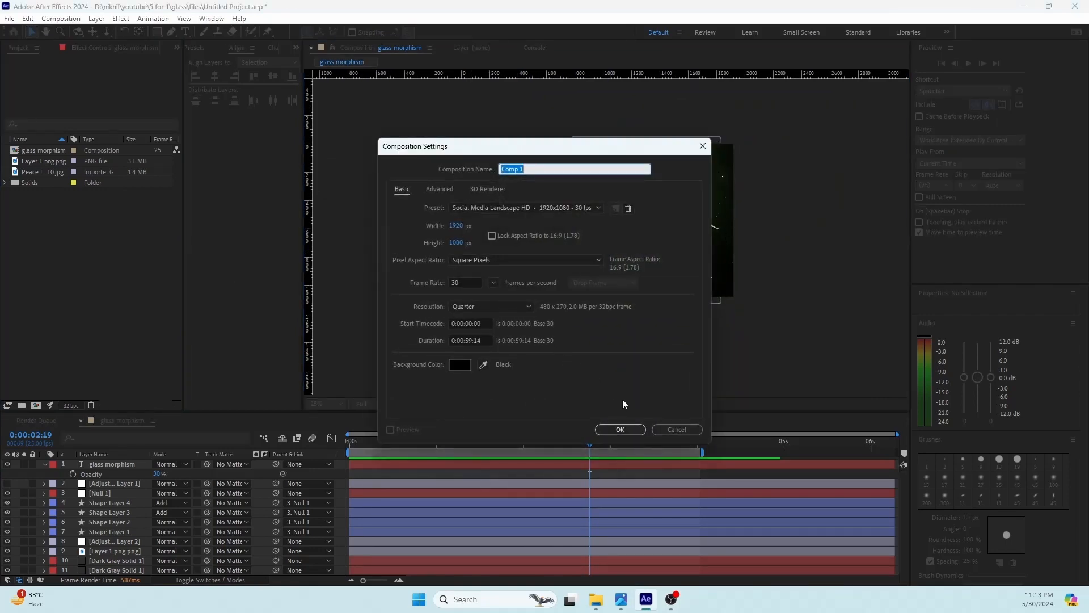
pyautogui.click(620, 430)
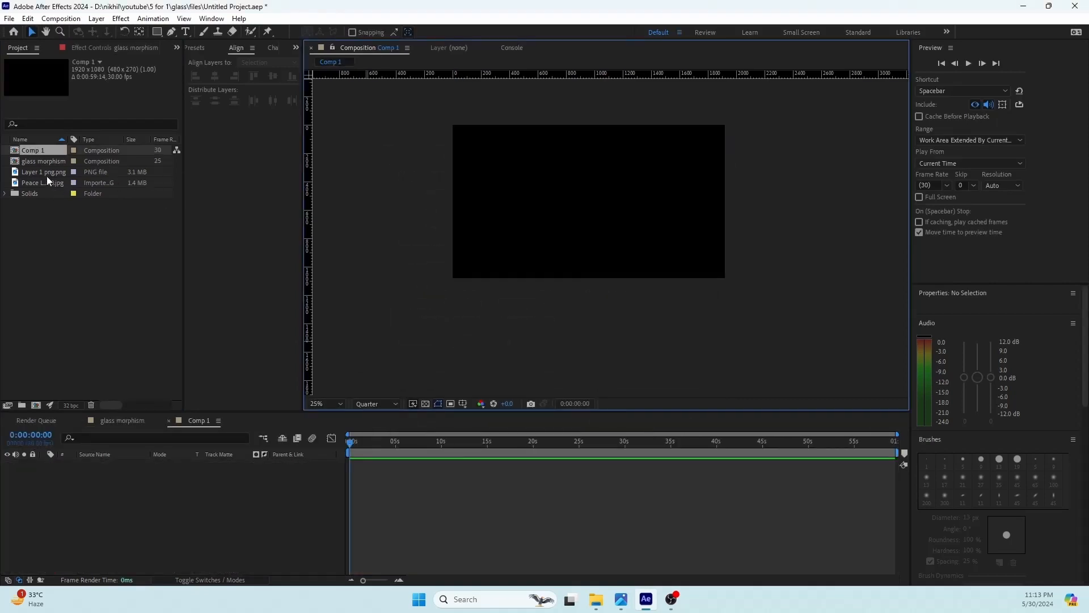
# Add the plant image Layer 1 png.png to the new composition as a layer
pyautogui.click(47, 182)
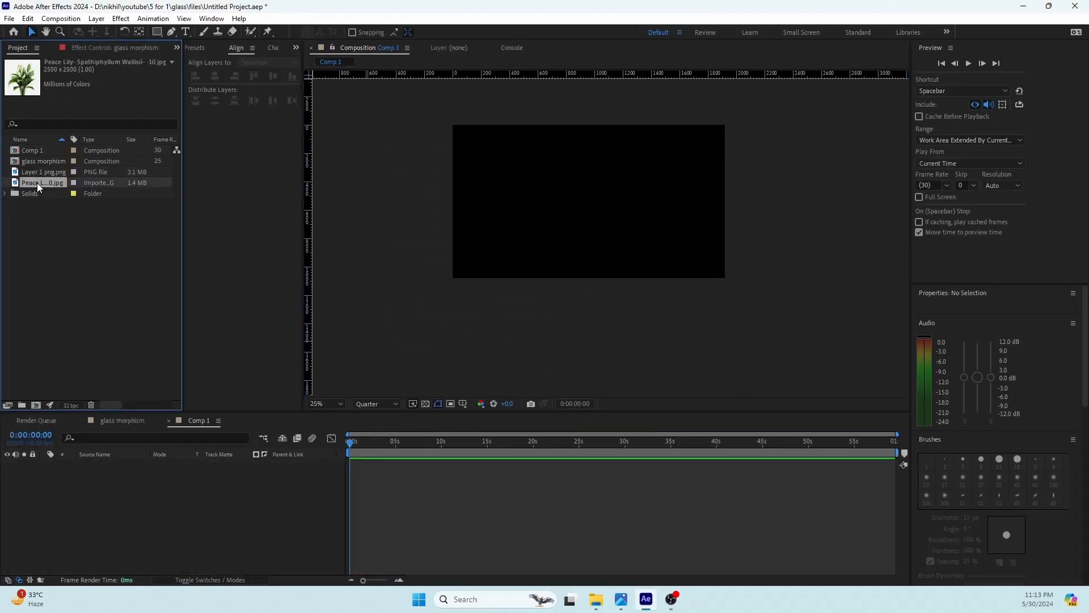
pyautogui.click(25, 177)
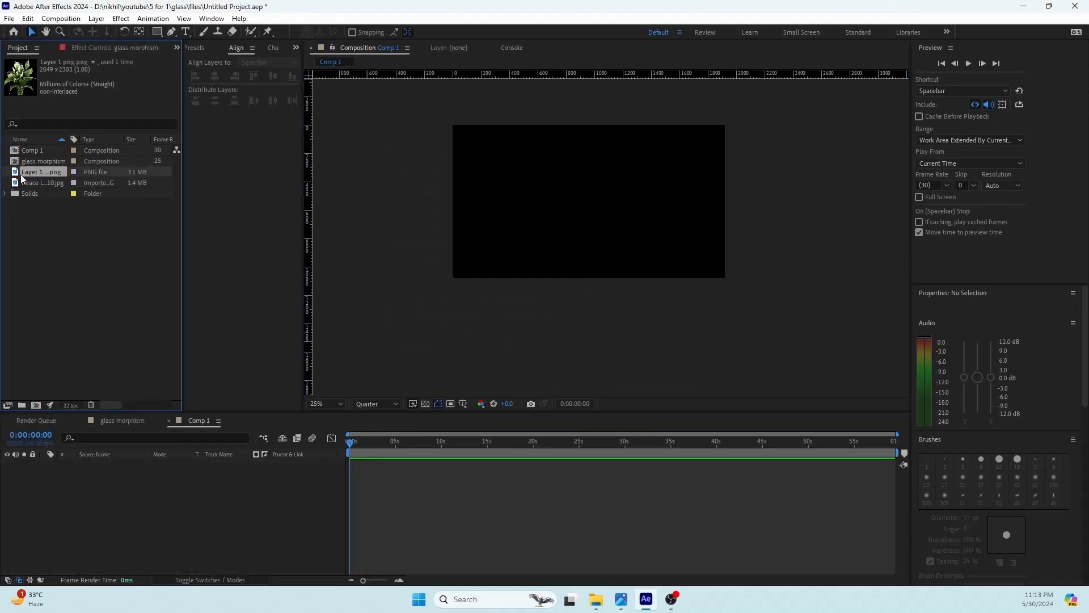
pyautogui.moveTo(23, 179); pyautogui.dragTo(116, 477)
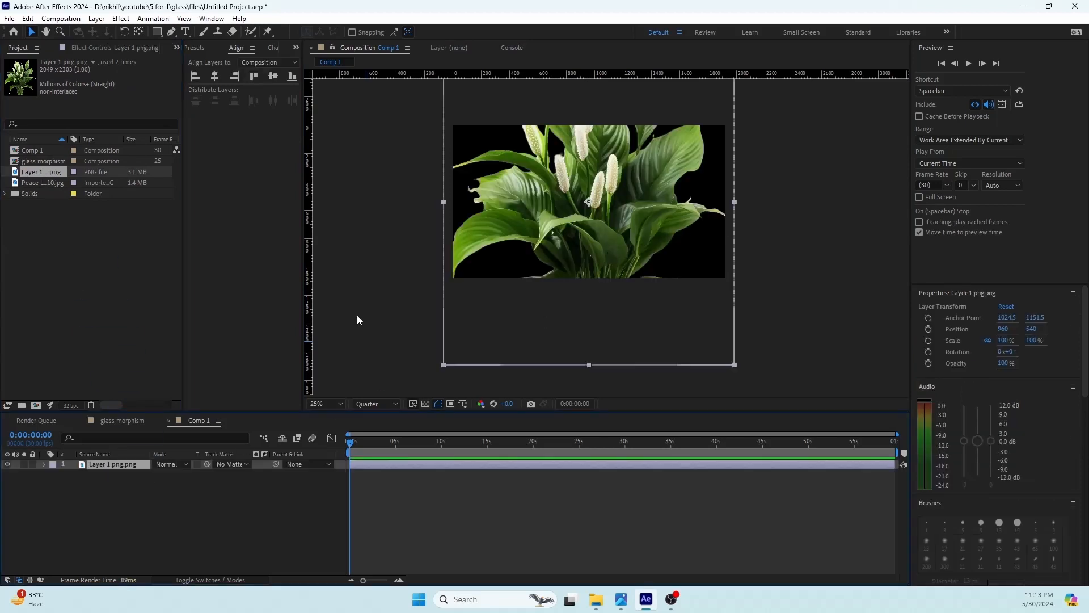
# Scale the plant layer to about 47.1%, place it in the right half of the frame at about 1460, 616, and save the project
pyautogui.press('s')
pyautogui.moveTo(169, 474)
pyautogui.mouseDown()
pyautogui.moveTo(143, 474)
pyautogui.moveTo(158, 478)
pyautogui.mouseUp()
pyautogui.moveTo(604, 243); pyautogui.dragTo(664, 229)
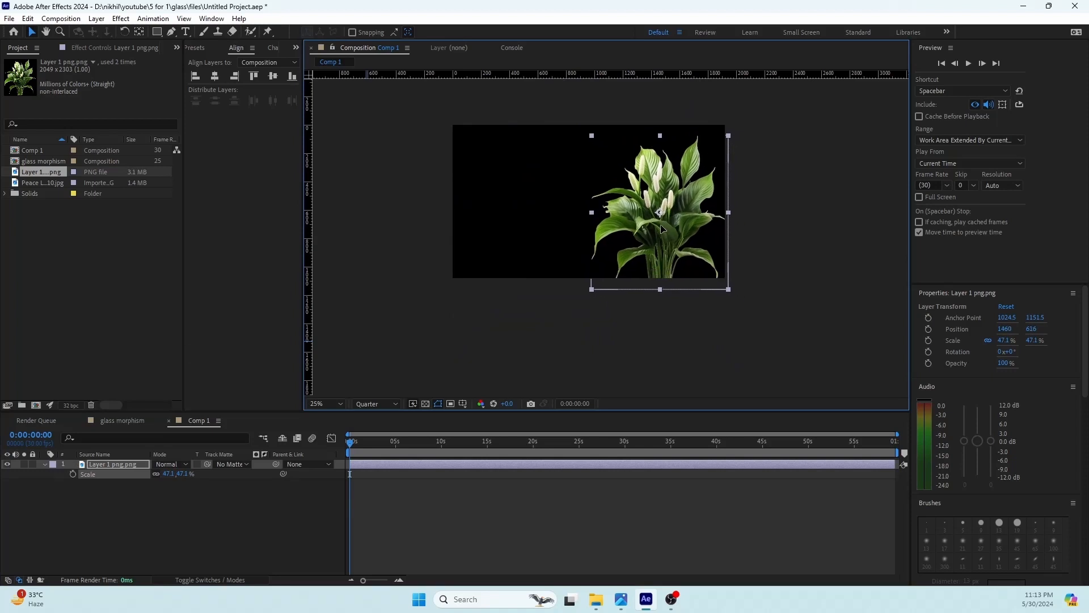
pyautogui.click(142, 518)
pyautogui.hotkey('ctrl', 's')
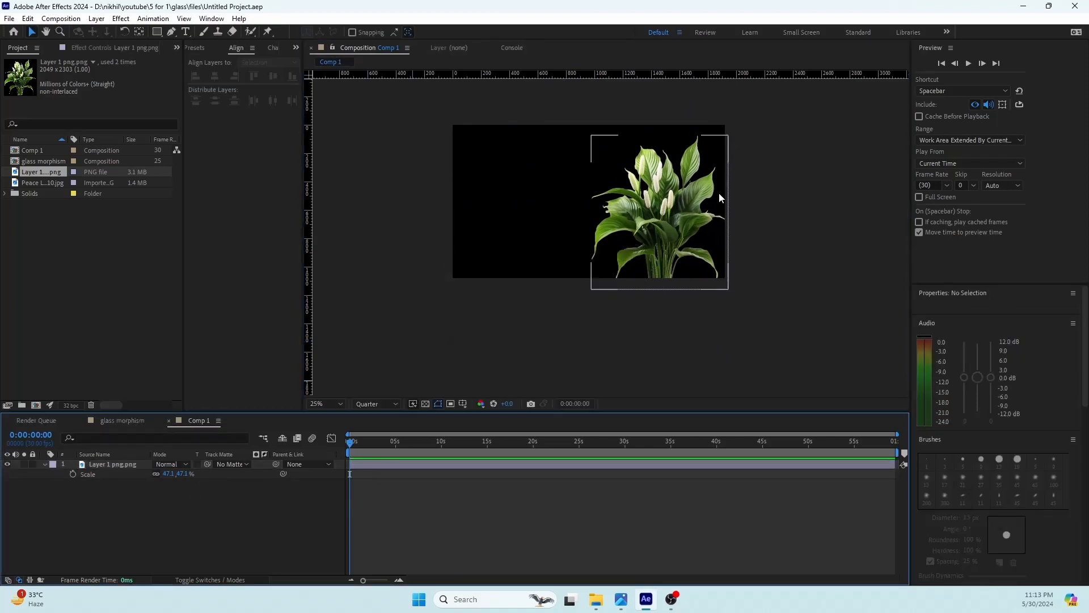
# Create a 1920x1080 dark gray solid and place it beneath the plant layer
pyautogui.scroll(2, 624, 185)
pyautogui.rightClick(155, 491)
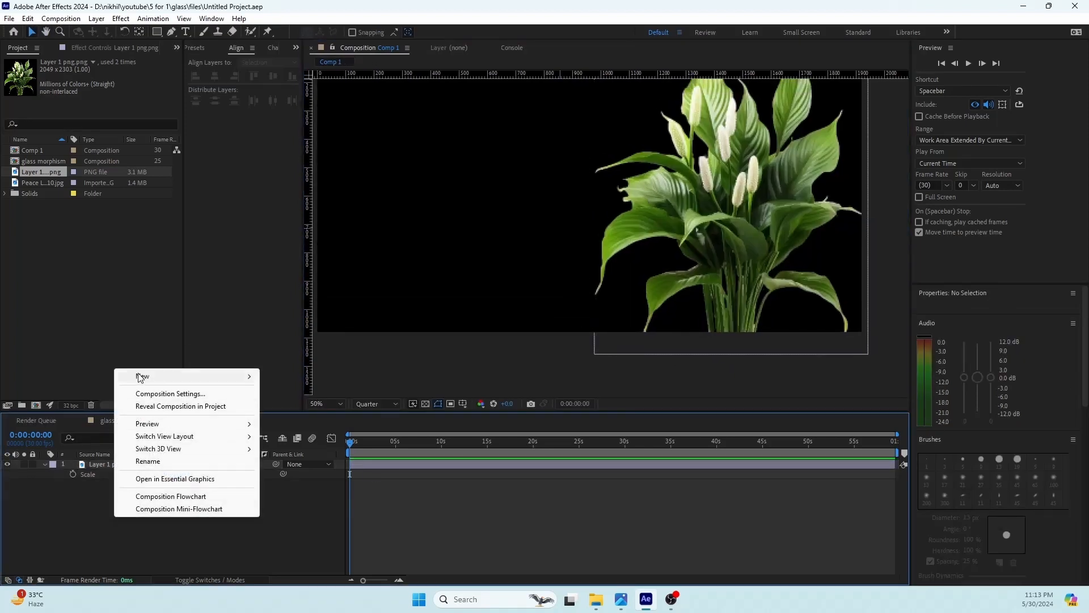
pyautogui.moveTo(145, 376)
pyautogui.click(316, 403)
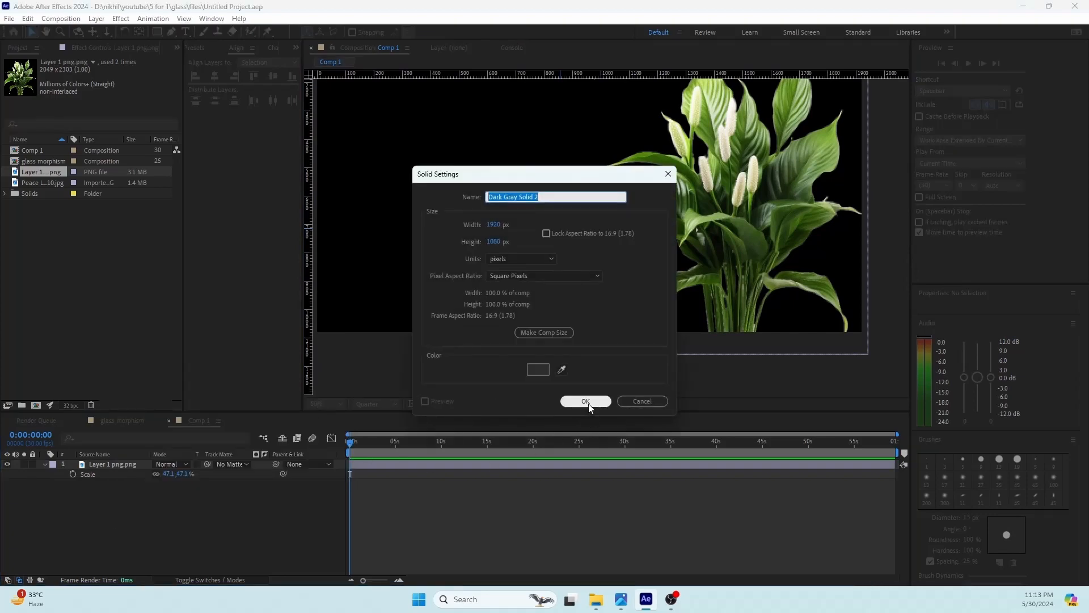
pyautogui.click(588, 403)
pyautogui.moveTo(119, 465); pyautogui.dragTo(128, 486)
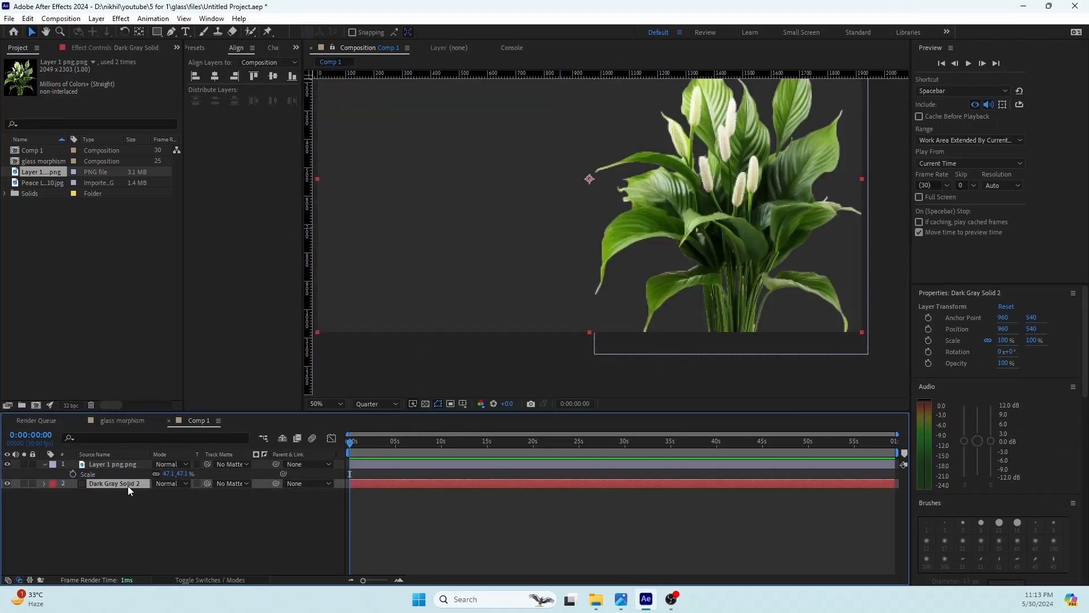
# Search for "ram" and apply the Gradient Ramp effect to the dark gray solid
pyautogui.hotkey('ctrl', 'space')
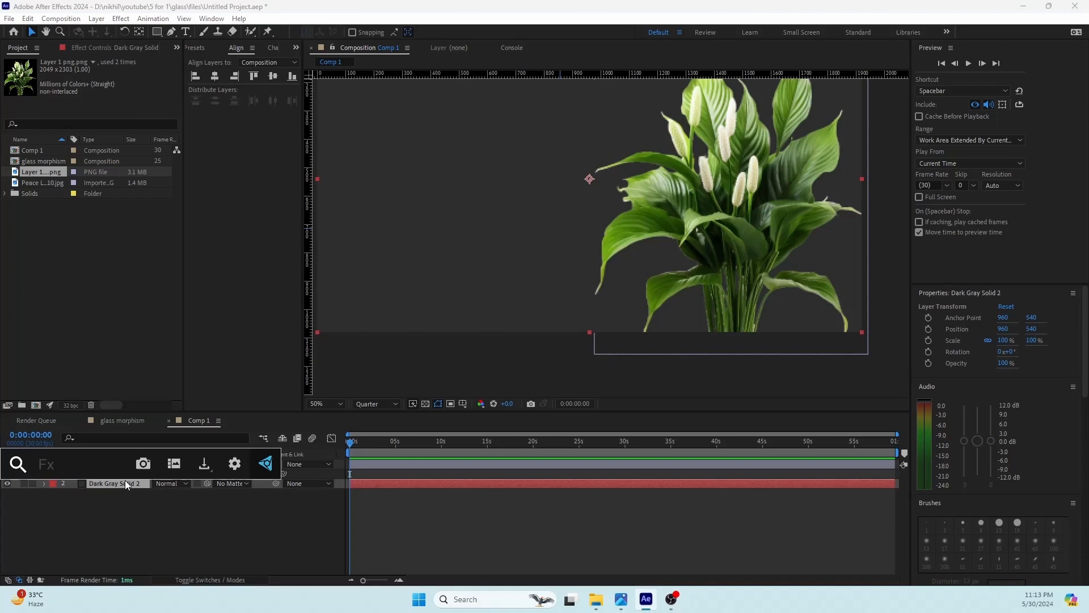
pyautogui.write('ram')
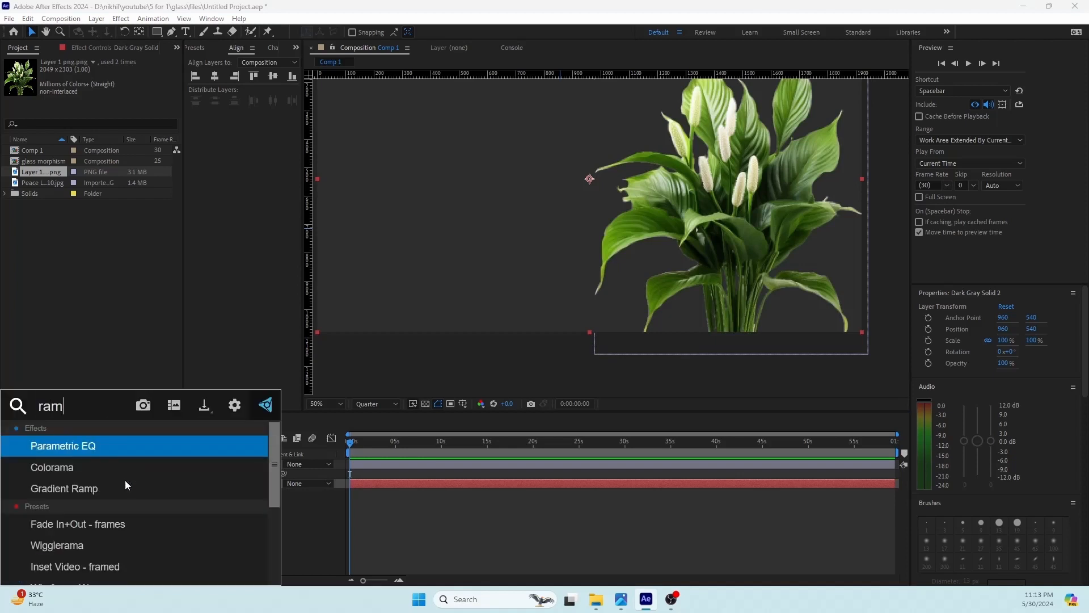
pyautogui.press('Down')
pyautogui.press('Down')
pyautogui.press('Return')
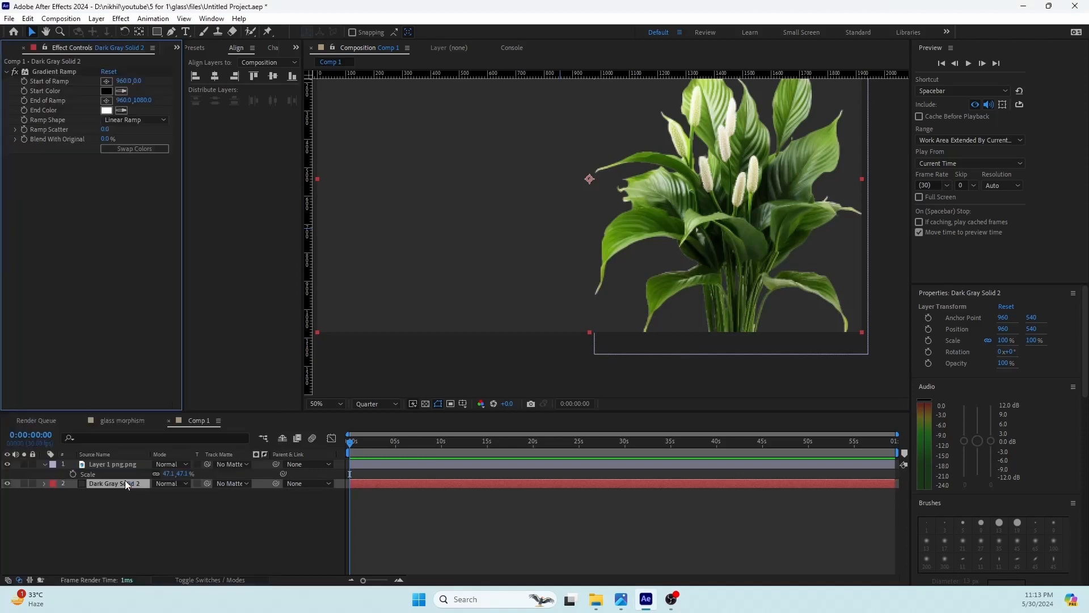
# Move the ramp's start to the frame's lower-right corner, about 1936, 1080, and its end to the upper-left corner, about -12, 0
pyautogui.scroll(-1, 584, 231)
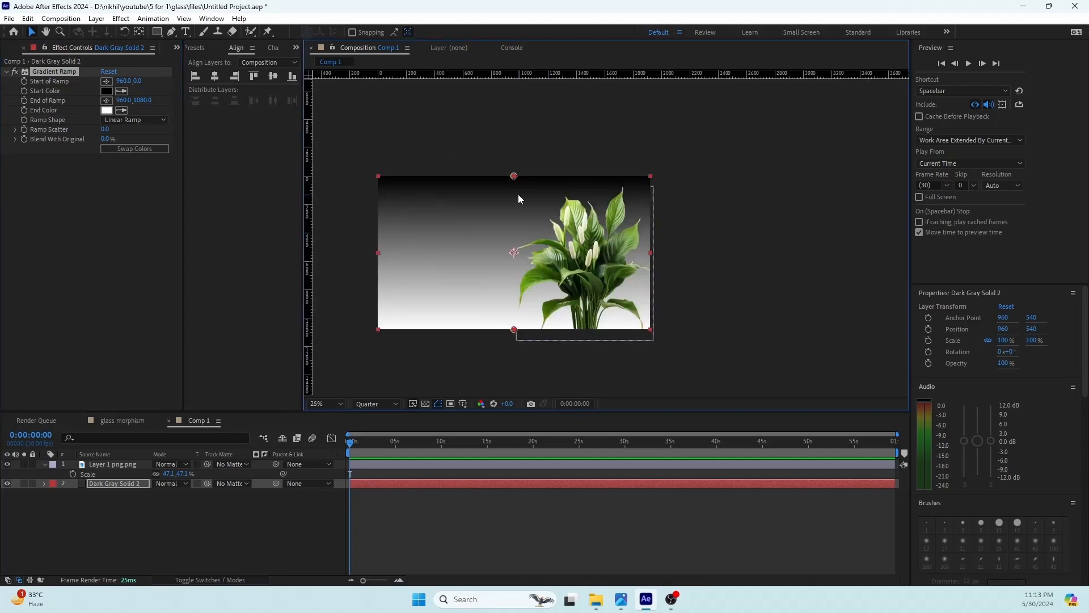
pyautogui.moveTo(512, 175); pyautogui.dragTo(655, 334)
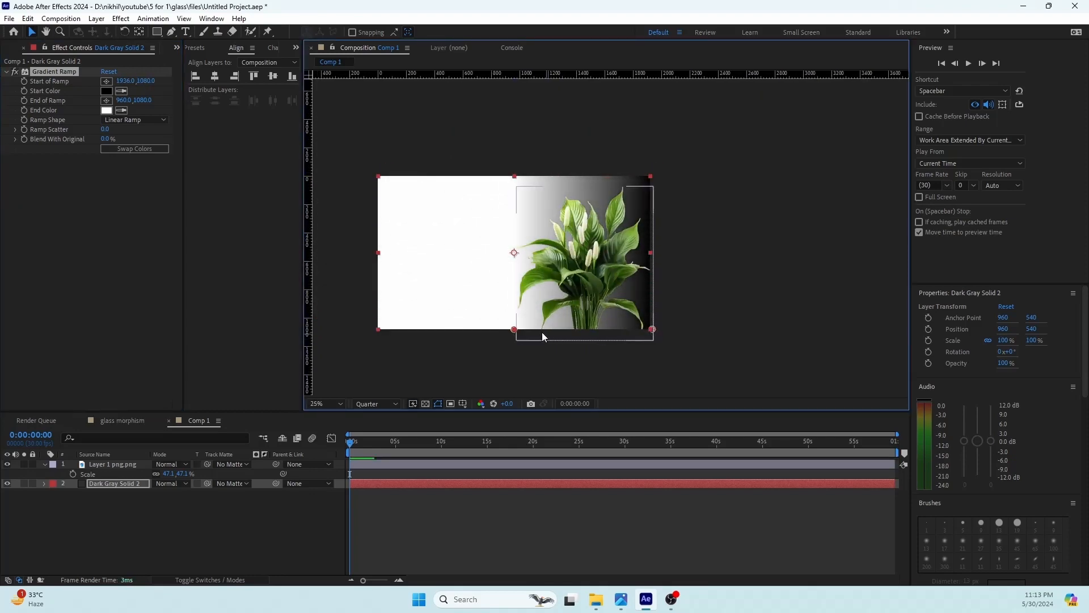
pyautogui.moveTo(513, 328); pyautogui.dragTo(376, 174)
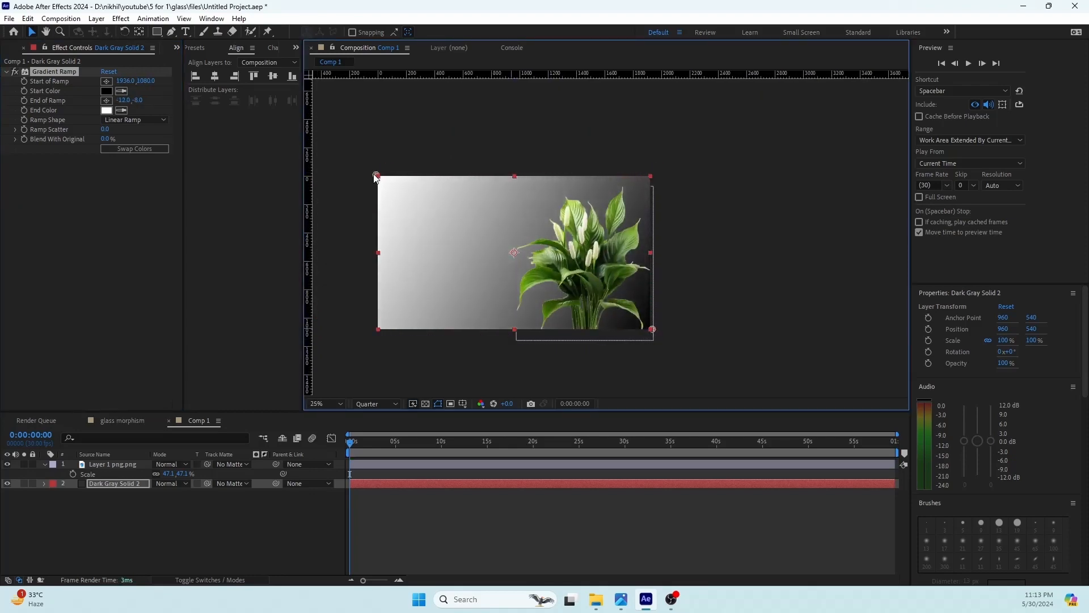
pyautogui.click(173, 546)
# Set the Gradient Ramp's end color to the near-black gray 181818
pyautogui.click(106, 110)
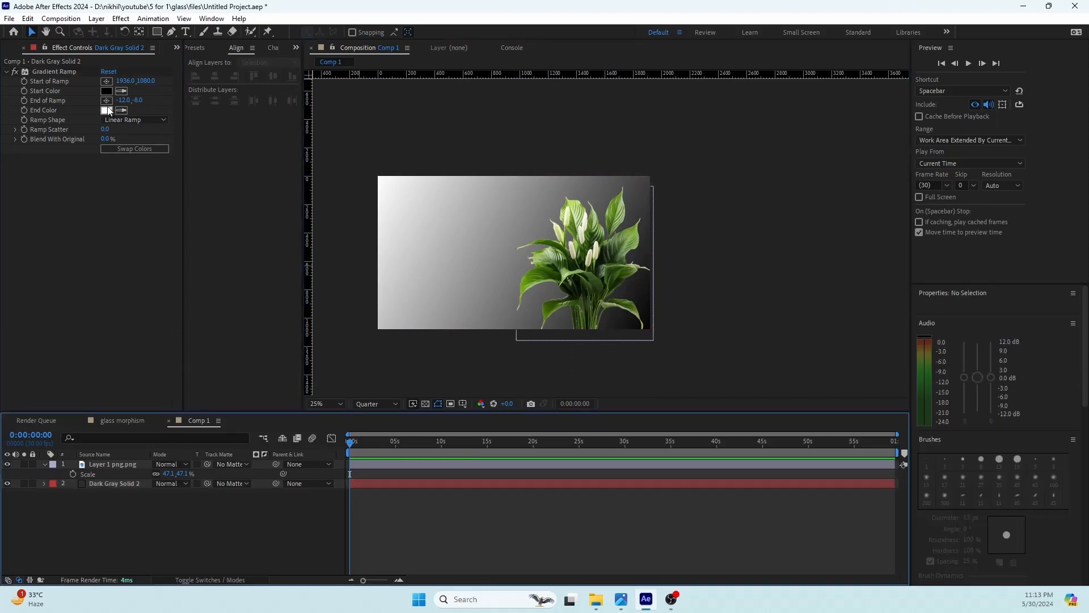
pyautogui.moveTo(68, 317); pyautogui.dragTo(6, 442)
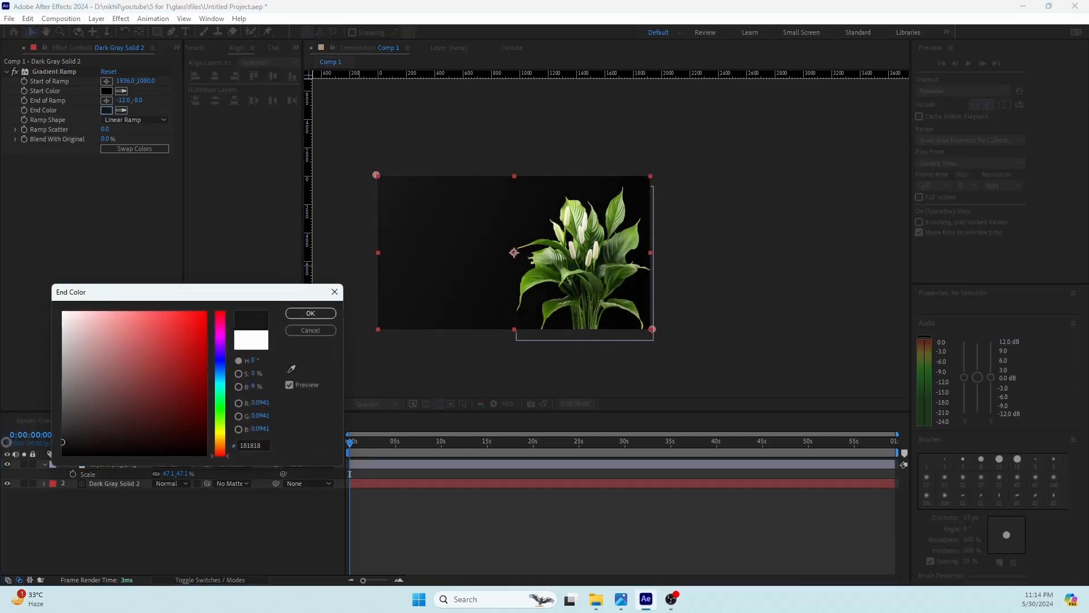
pyautogui.click(311, 313)
# Duplicate the dark gray solid and remove the Gradient Ramp effect from the upper copy
pyautogui.scroll(2, 594, 225)
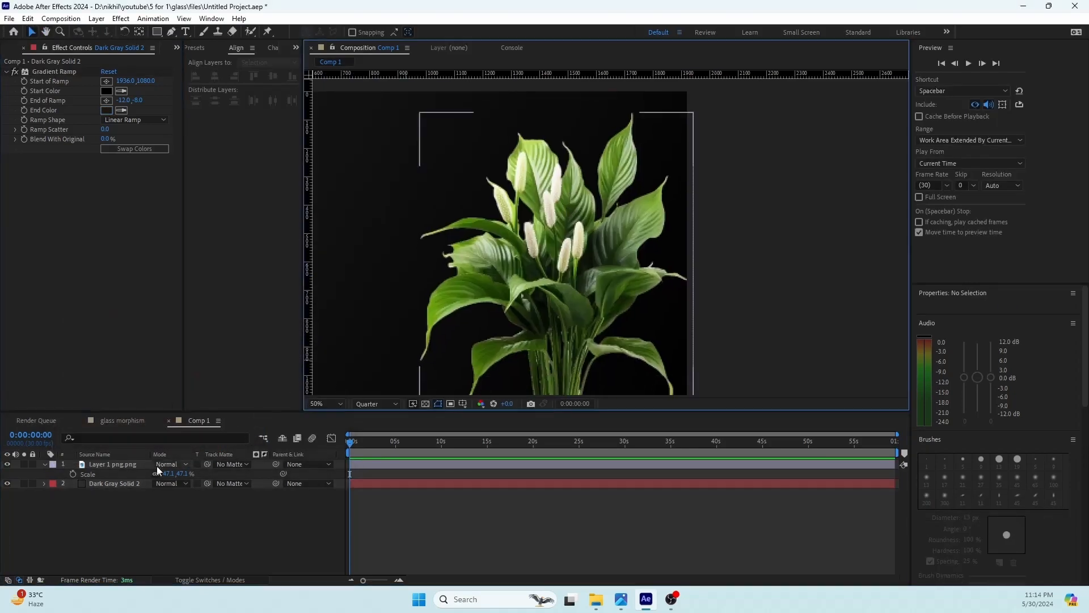
pyautogui.click(93, 485)
pyautogui.hotkey('ctrl', 'd')
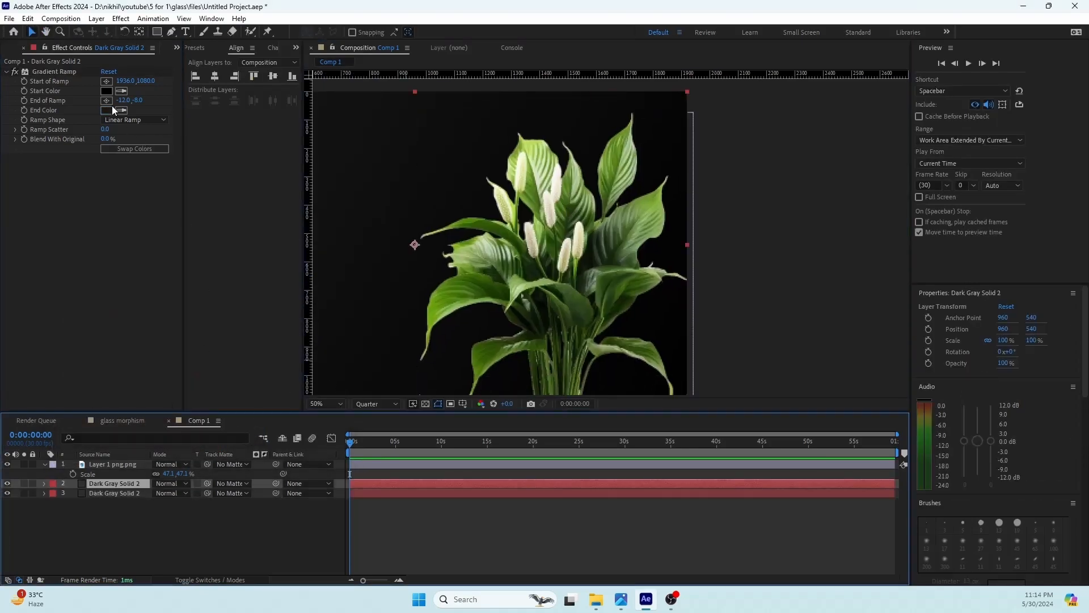
pyautogui.click(62, 72)
pyautogui.press('Delete')
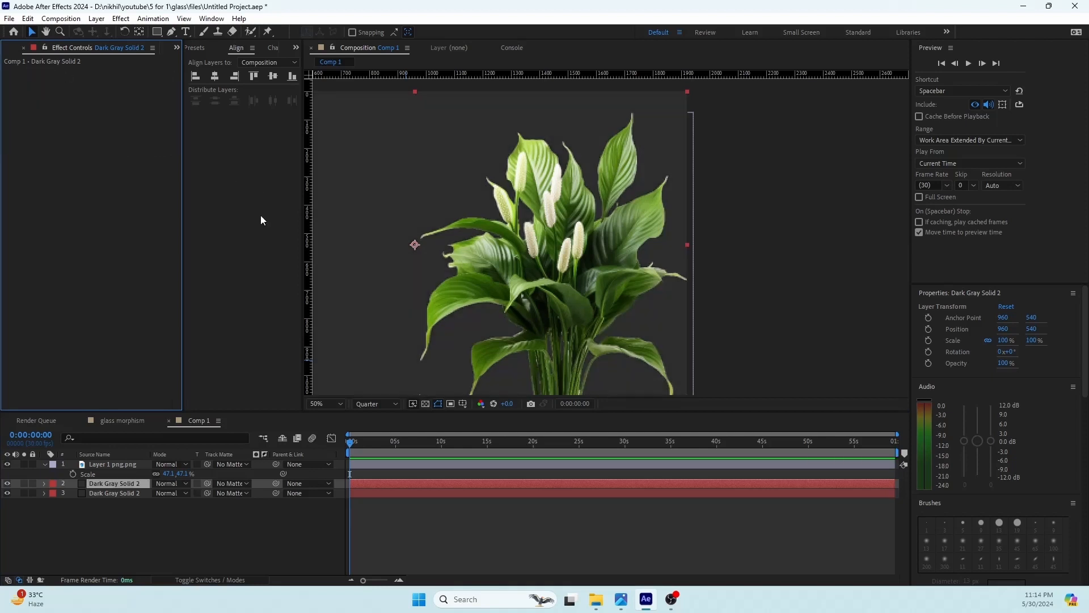
# Search for "star" and apply the CC Star Burst effect to the upper solid
pyautogui.click(110, 483)
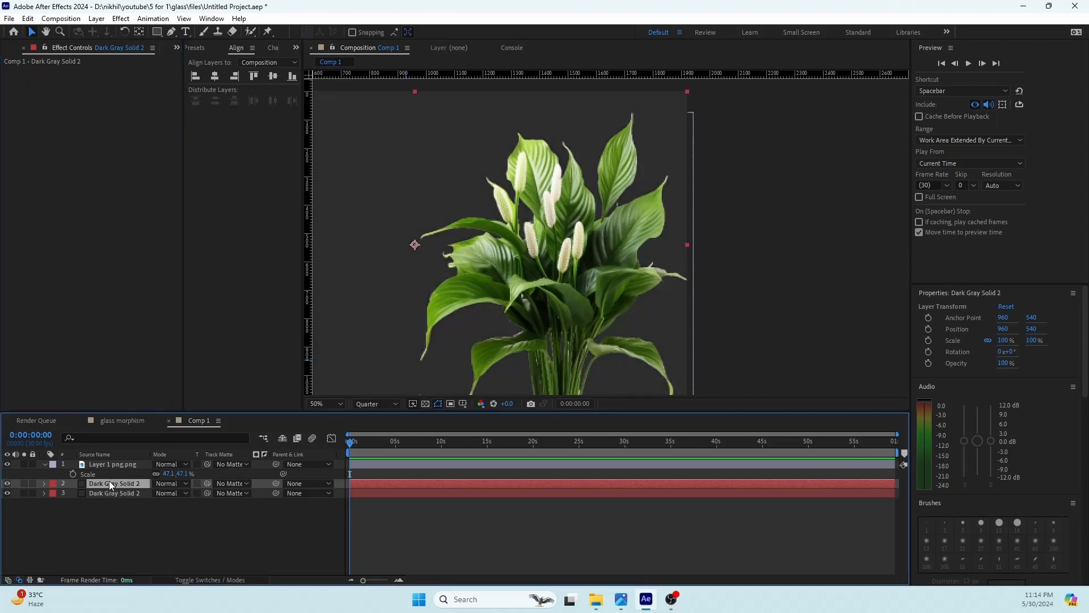
pyautogui.hotkey('ctrl', 'space')
pyautogui.write('star')
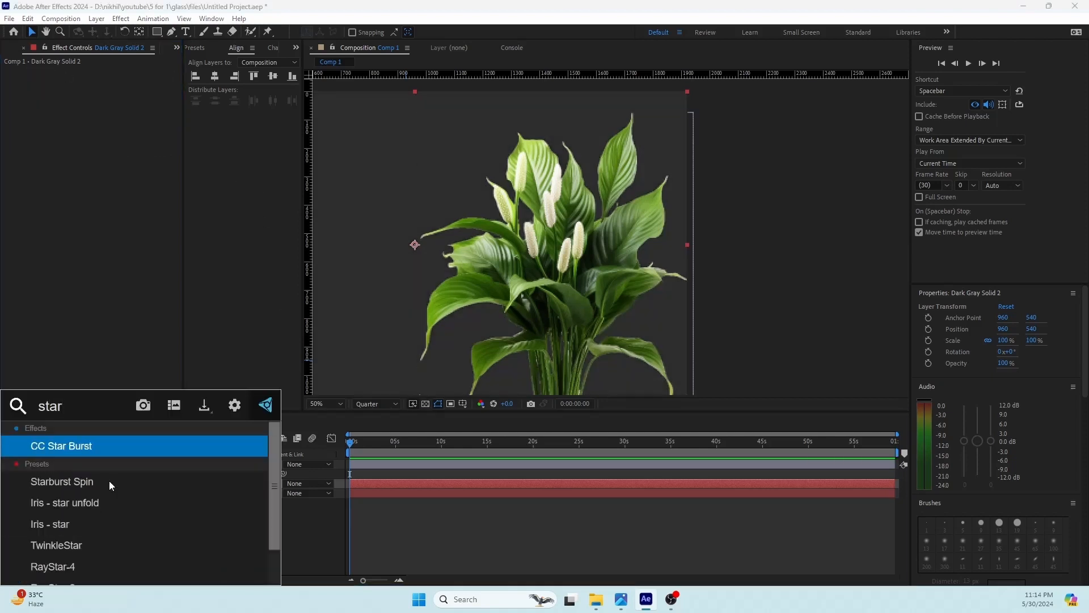
pyautogui.press('Return')
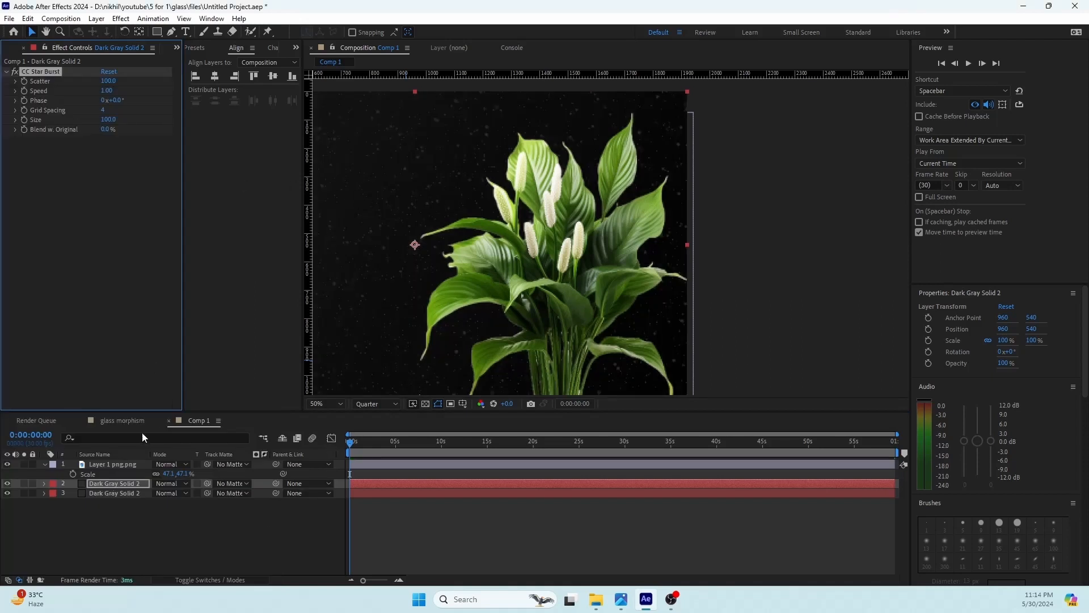
# Apply a Fill effect to the star burst solid and set its color to white, ffffff
pyautogui.click(113, 482)
pyautogui.hotkey('ctrl', 'space')
pyautogui.write('fi')
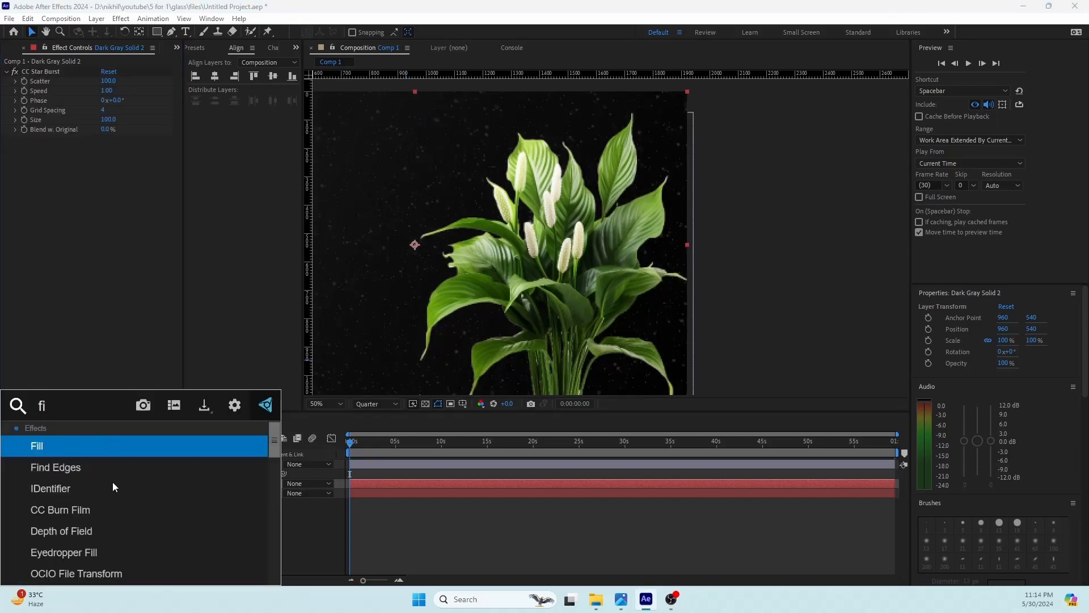
pyautogui.press('Return')
pyautogui.click(106, 169)
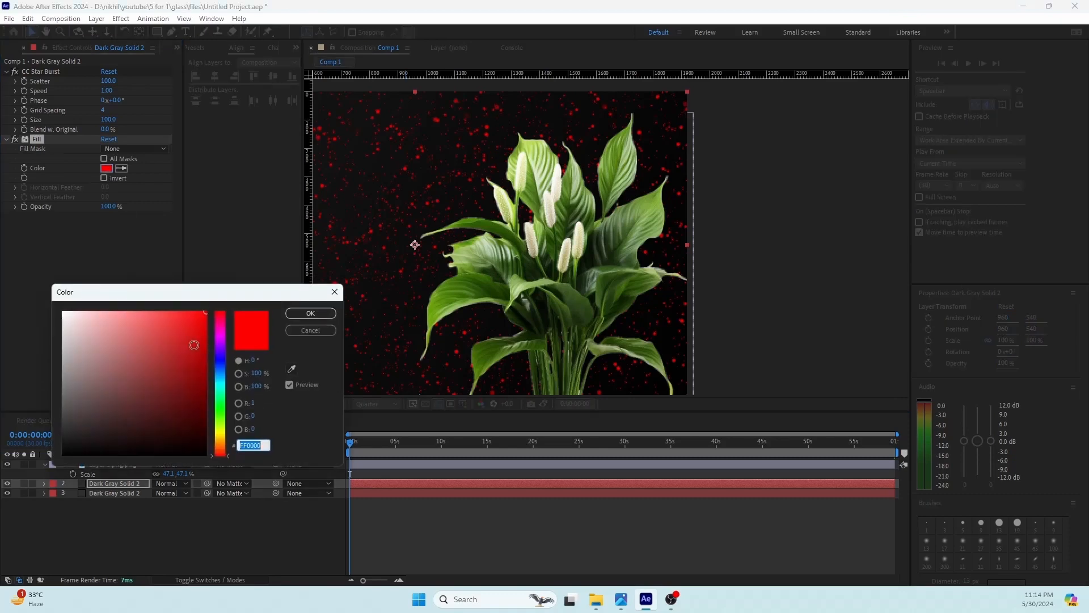
pyautogui.write('ffffff')
pyautogui.click(306, 315)
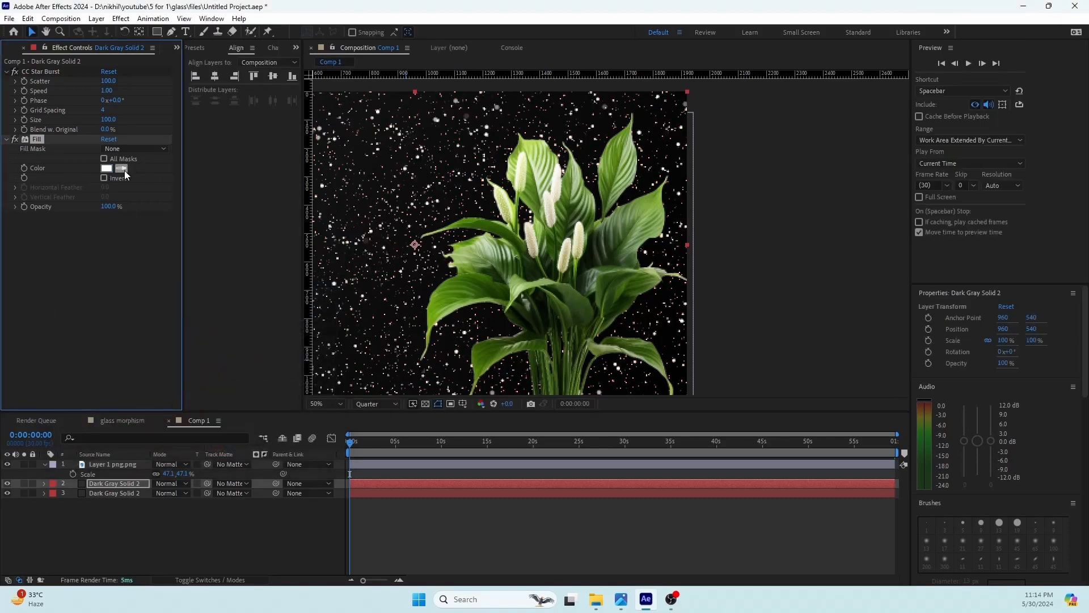
# Set the CC Star Burst Scatter to about 759 and its Size to about 69
pyautogui.moveTo(108, 81); pyautogui.dragTo(258, 80)
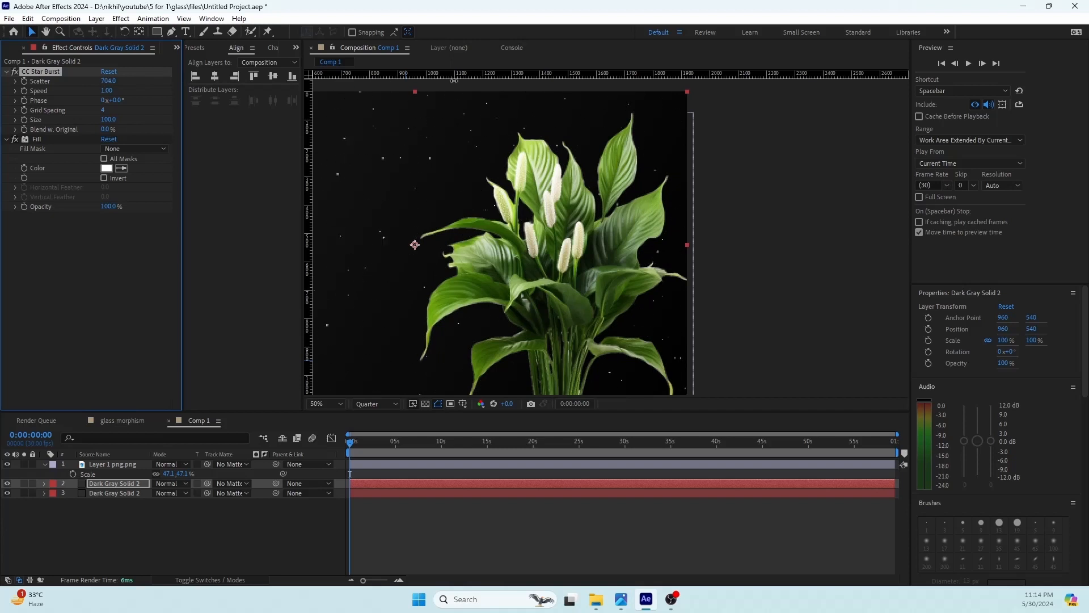
pyautogui.scroll(-2, 478, 224)
pyautogui.moveTo(478, 227); pyautogui.dragTo(518, 227)
pyautogui.scroll(2, 458, 203)
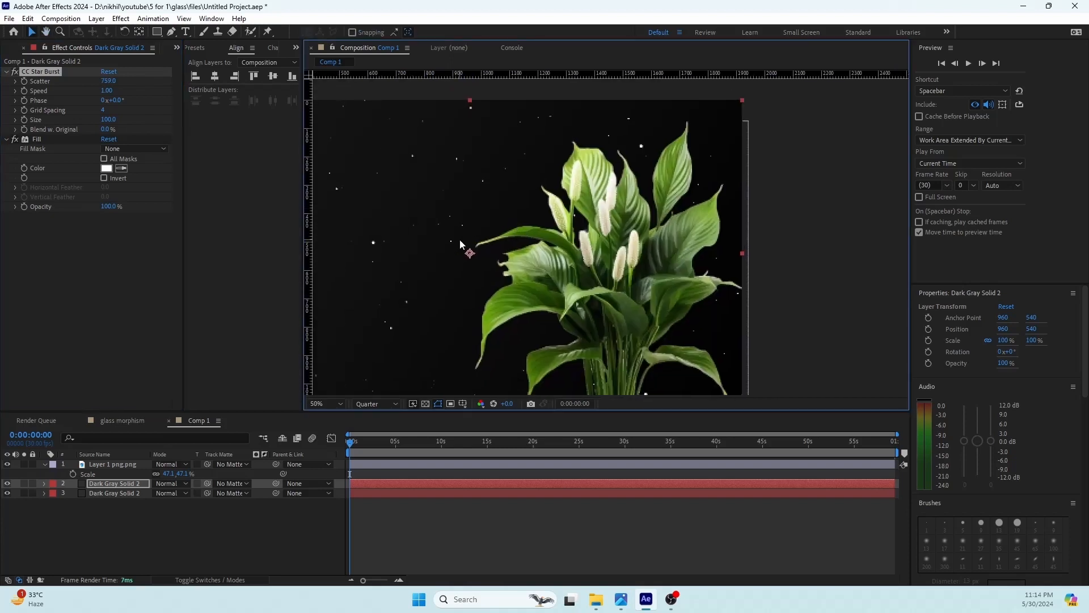
pyautogui.moveTo(103, 110)
pyautogui.mouseDown()
pyautogui.moveTo(115, 109)
pyautogui.moveTo(90, 117)
pyautogui.mouseUp()
pyautogui.hotkey('ctrl', 'z')
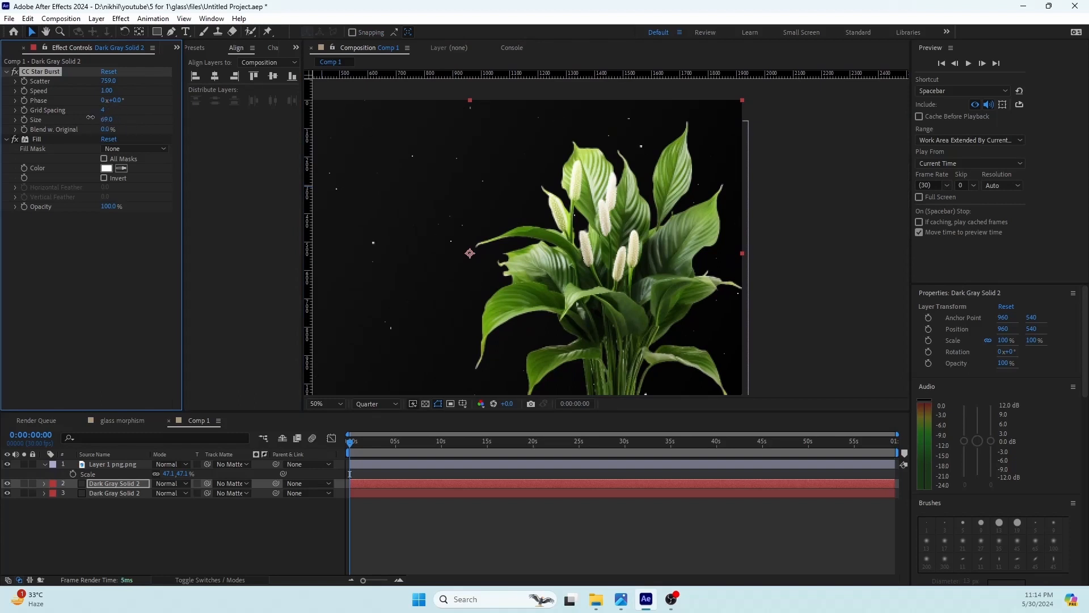
# Set the CC Star Burst Speed to 0.07 and preview the slowed particles
pyautogui.click(103, 91)
pyautogui.write('0')
pyautogui.write('.04')
pyautogui.press('Return')
pyautogui.press('space')
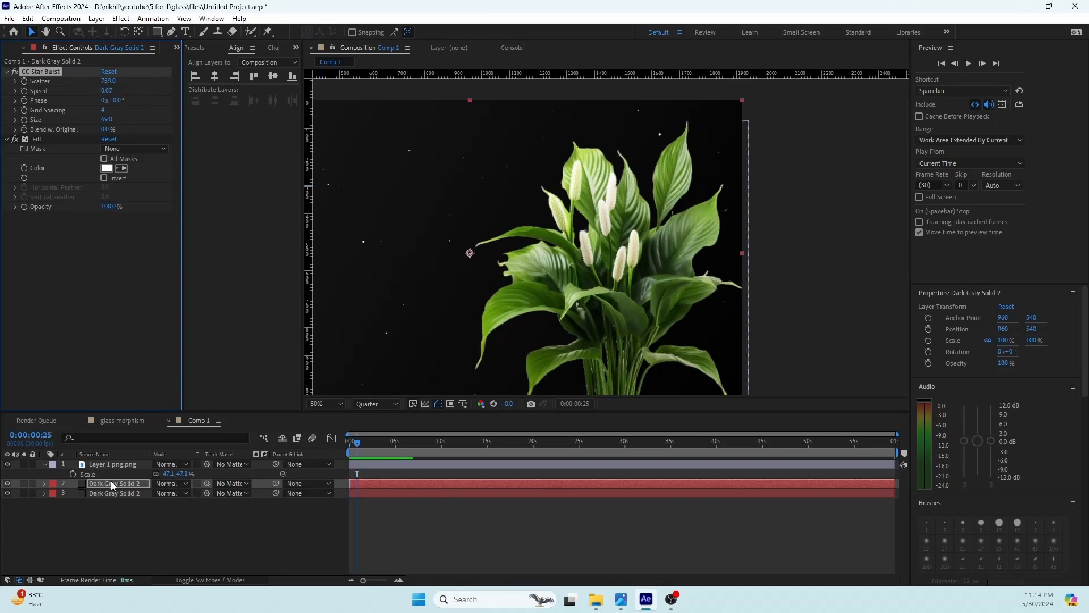
# Draw a white rounded rectangle about 748 × 464 px on a new shape layer beside the plant
pyautogui.click(107, 483)
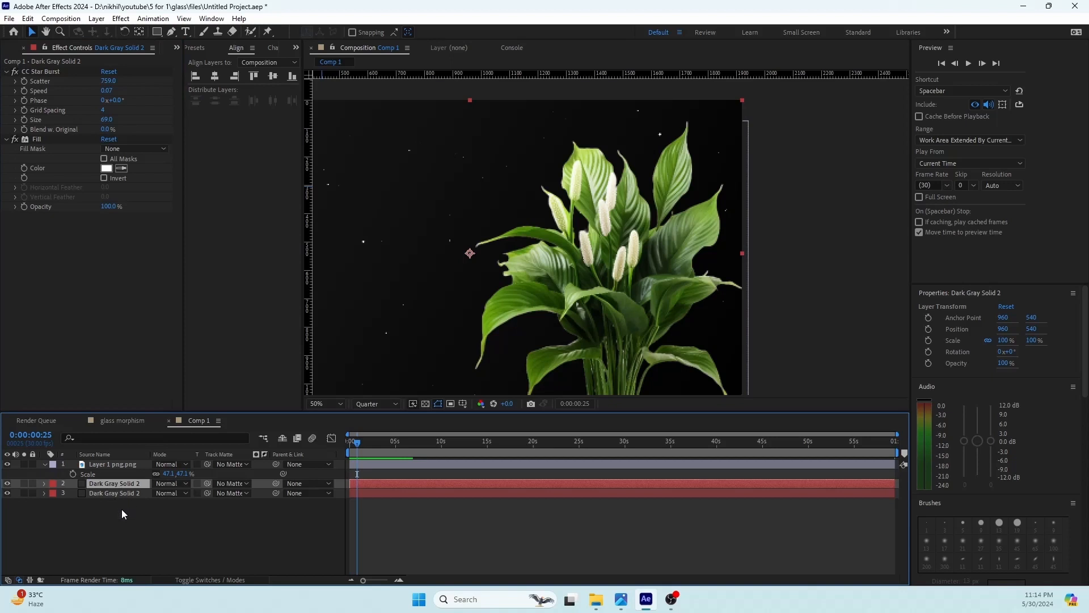
pyautogui.rightClick(122, 511)
pyautogui.click(102, 508)
pyautogui.scroll(-2, 473, 255)
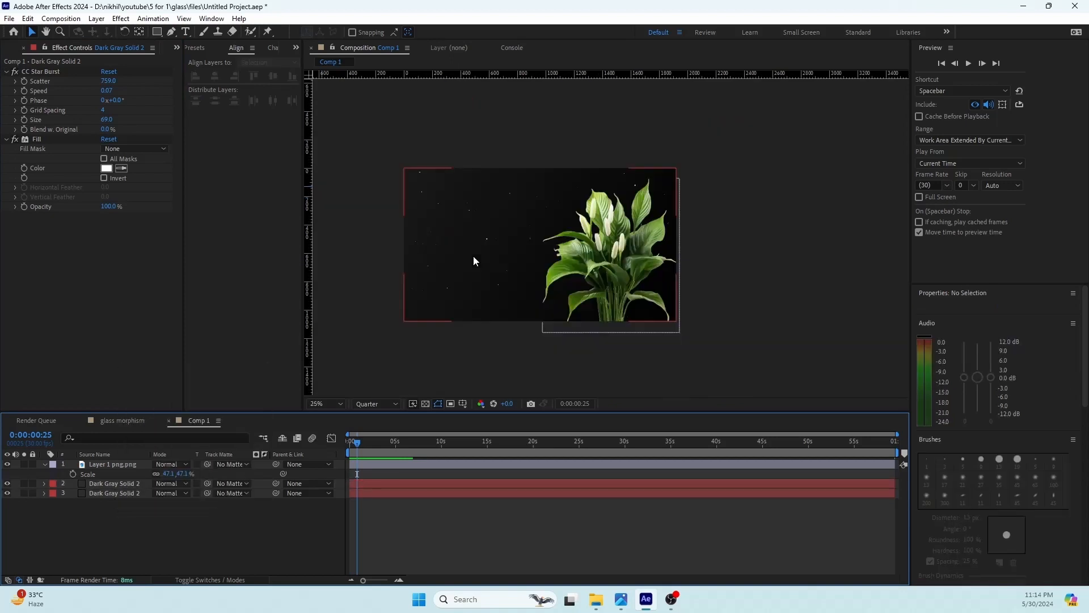
pyautogui.scroll(2, 510, 219)
pyautogui.moveTo(464, 187)
pyautogui.mouseDown()
pyautogui.moveTo(503, 190)
pyautogui.moveTo(567, 252)
pyautogui.mouseUp()
pyautogui.click(159, 32)
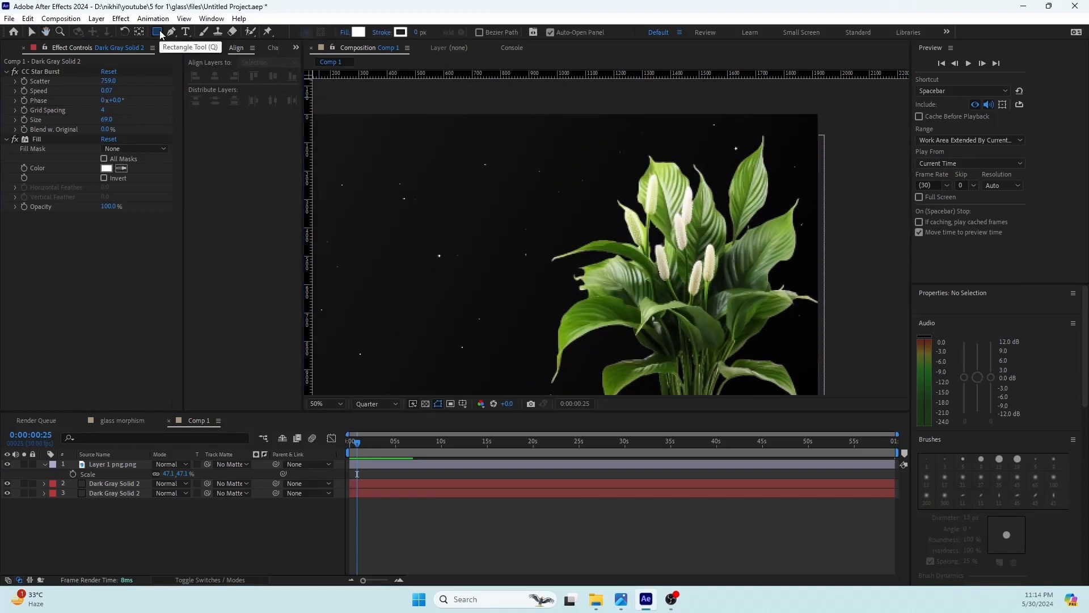
pyautogui.press('h')
pyautogui.moveTo(402, 205)
pyautogui.mouseDown()
pyautogui.moveTo(400, 145)
pyautogui.moveTo(481, 199)
pyautogui.moveTo(459, 214)
pyautogui.moveTo(576, 330)
pyautogui.moveTo(605, 285)
pyautogui.moveTo(640, 292)
pyautogui.moveTo(641, 315)
pyautogui.mouseUp()
pyautogui.press('q')
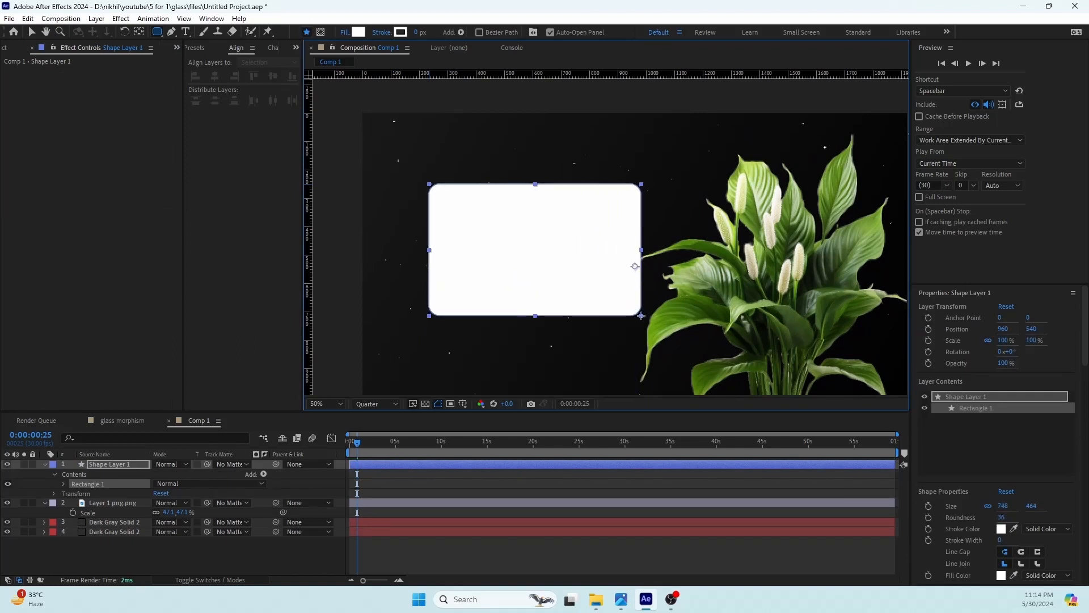
# Increase the rectangle's corner roundness to 64
pyautogui.press('Up')
pyautogui.press('Up')
pyautogui.press('Up')
pyautogui.press('Up')
pyautogui.press('Up')
# Center the anchor point in the rounded rectangle and move the shape so it slightly overlaps the plant's leaves
pyautogui.click(45, 465)
pyautogui.keyDown('ctrl'); pyautogui.doubleClick(139, 32); pyautogui.keyUp('ctrl')
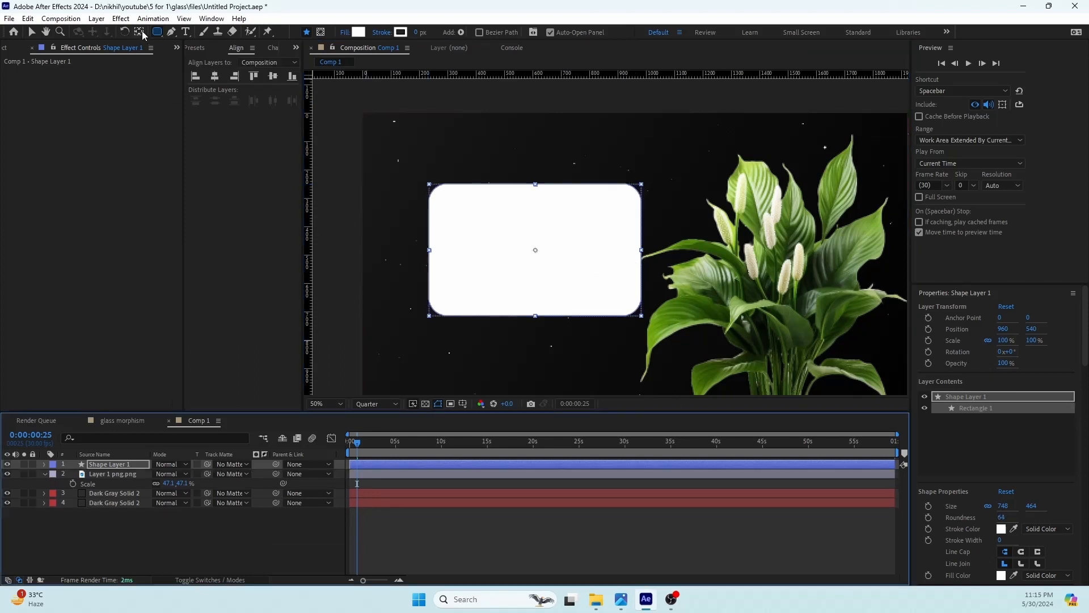
pyautogui.moveTo(649, 198); pyautogui.dragTo(635, 186)
pyautogui.press('v')
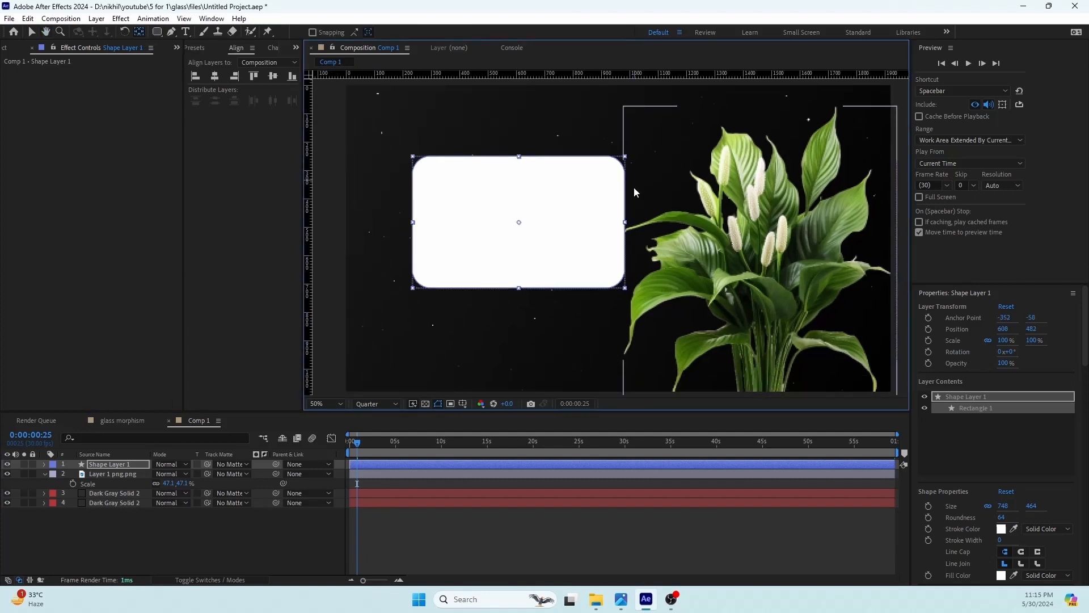
pyautogui.moveTo(549, 213); pyautogui.dragTo(618, 263)
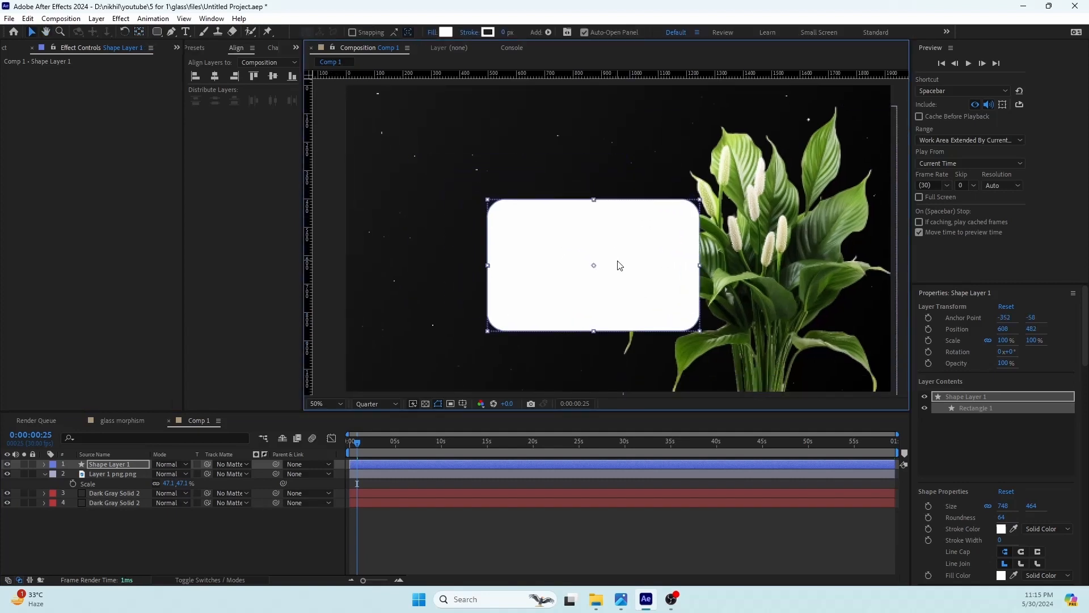
# Scale the card shape to about 125.7%, recenter its anchor point, and position it at about 841.8, 499.1
pyautogui.press('s')
pyautogui.moveTo(180, 474); pyautogui.dragTo(338, 478)
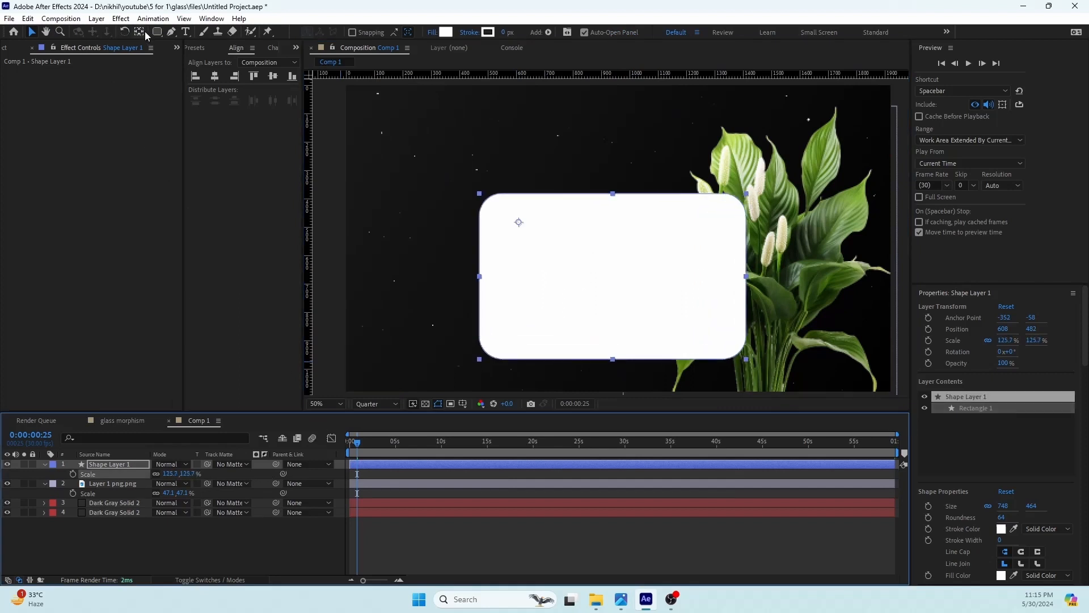
pyautogui.hotkey('ctrl', 'alt', 'Home')
pyautogui.moveTo(667, 273); pyautogui.dragTo(638, 222)
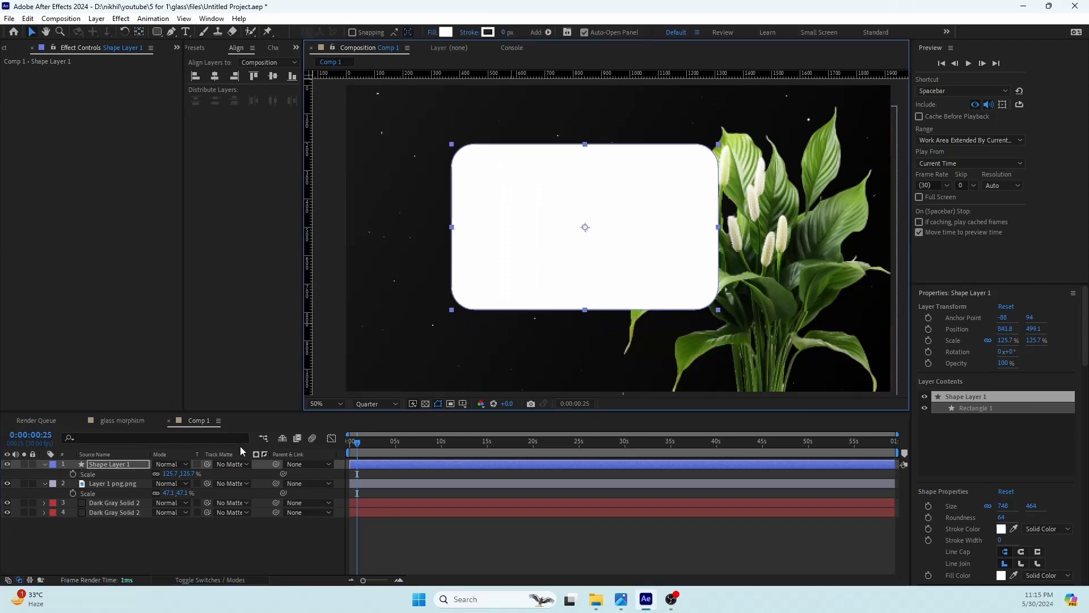
# Change the card shape's fill color to black, 000000
pyautogui.click(111, 467)
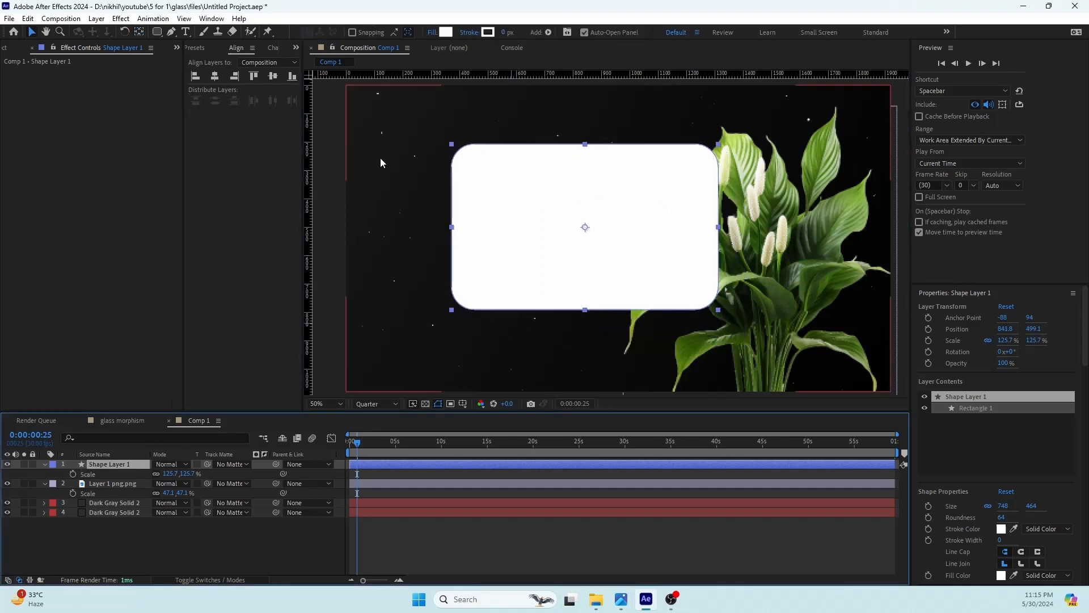
pyautogui.click(446, 32)
pyautogui.click(80, 418)
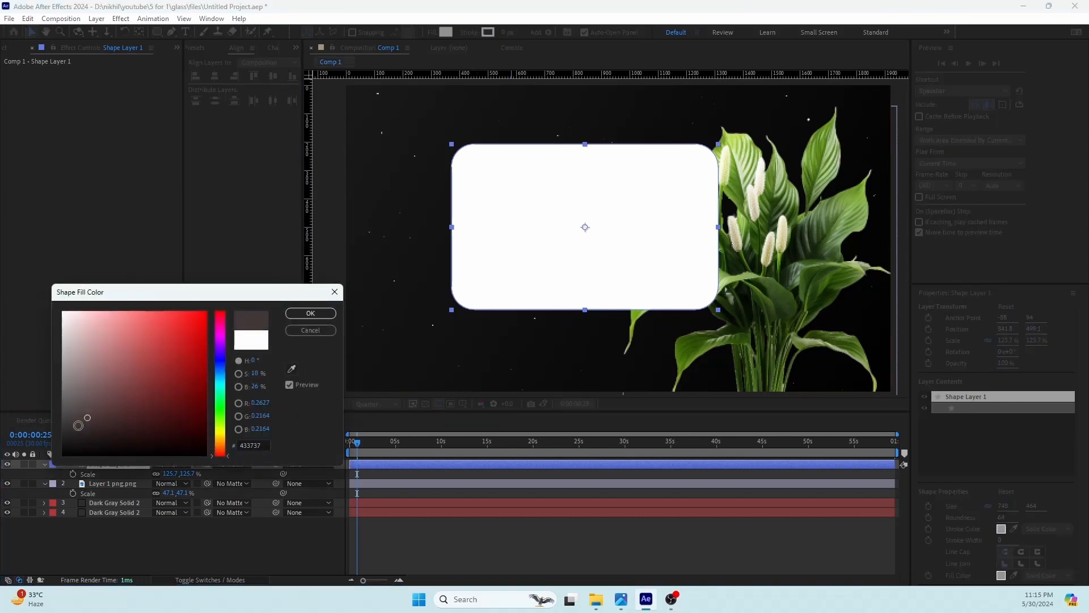
pyautogui.click(323, 316)
pyautogui.click(209, 529)
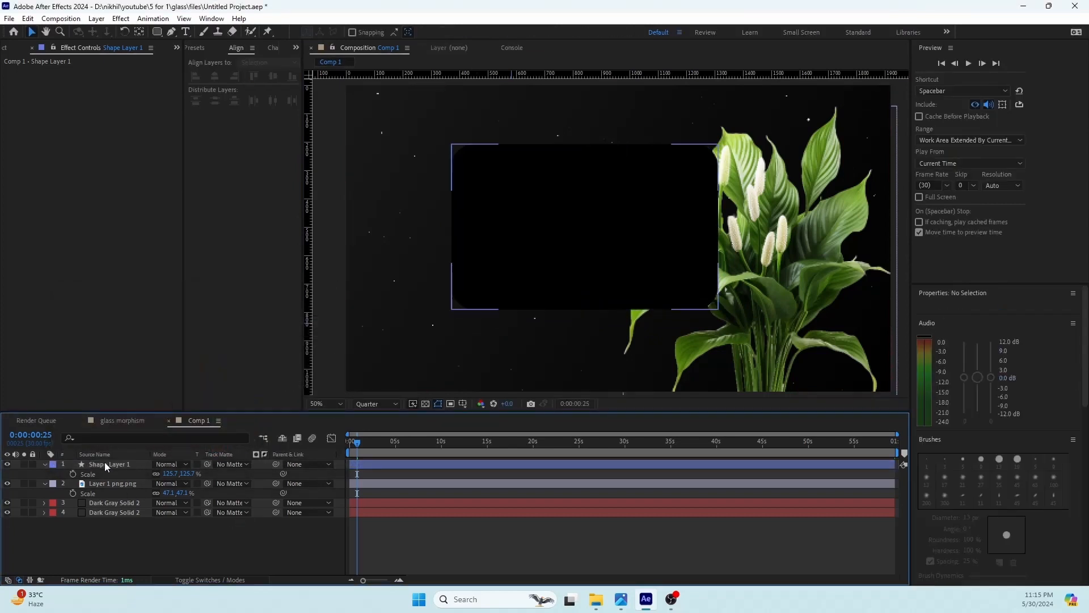
# Apply Fast Box Blur to the card shape with a Blur Radius of 51 and Repeat Edge Pixels off
pyautogui.click(105, 464)
pyautogui.hotkey('ctrl', 'space')
pyautogui.write('fast')
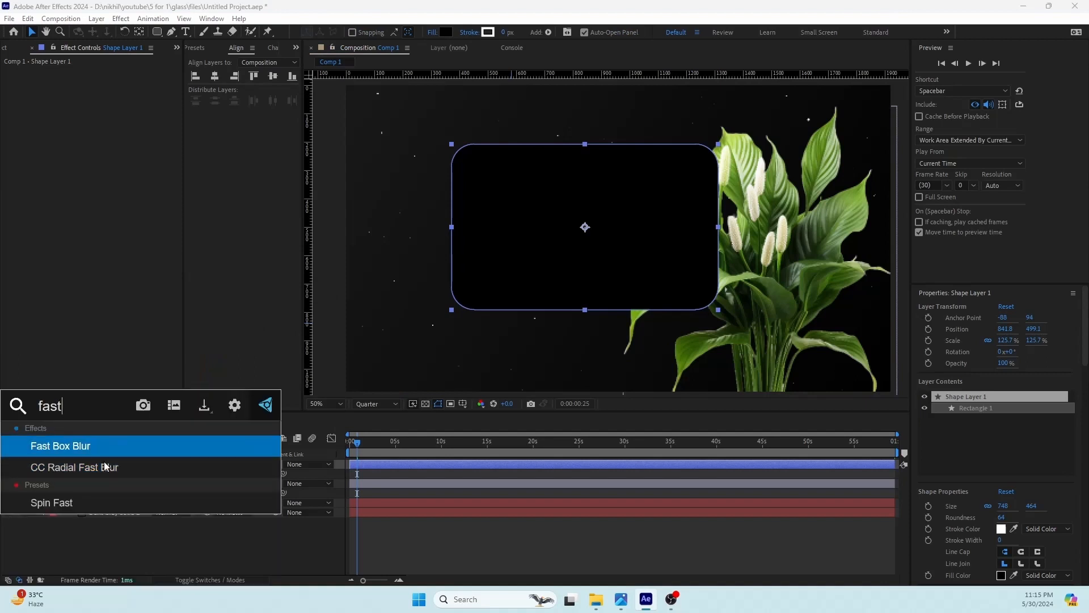
pyautogui.press('Return')
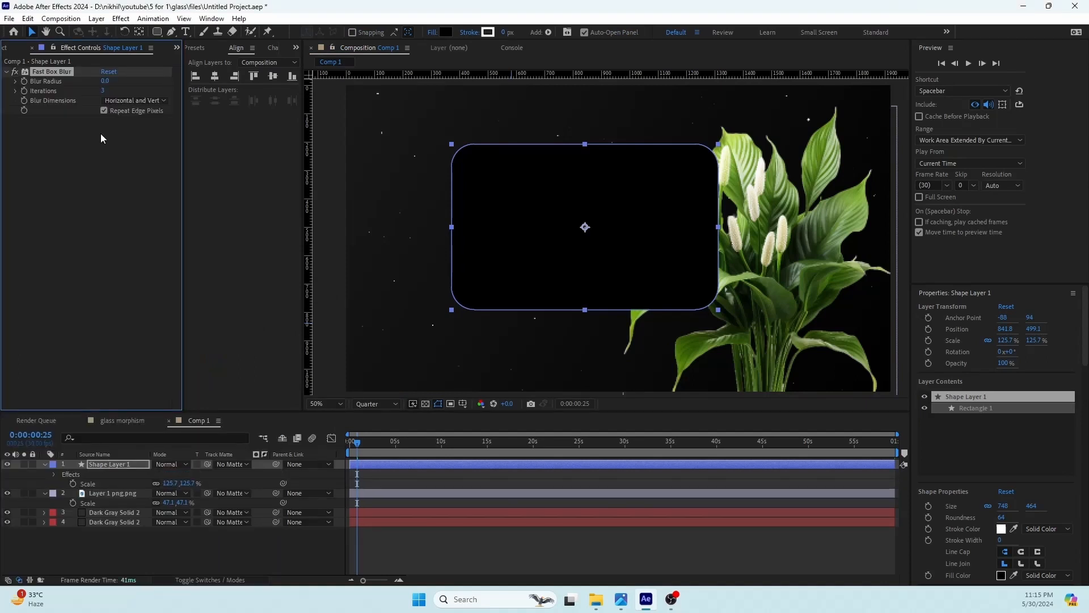
pyautogui.moveTo(103, 84)
pyautogui.mouseDown()
pyautogui.moveTo(130, 79)
pyautogui.moveTo(122, 89)
pyautogui.mouseUp()
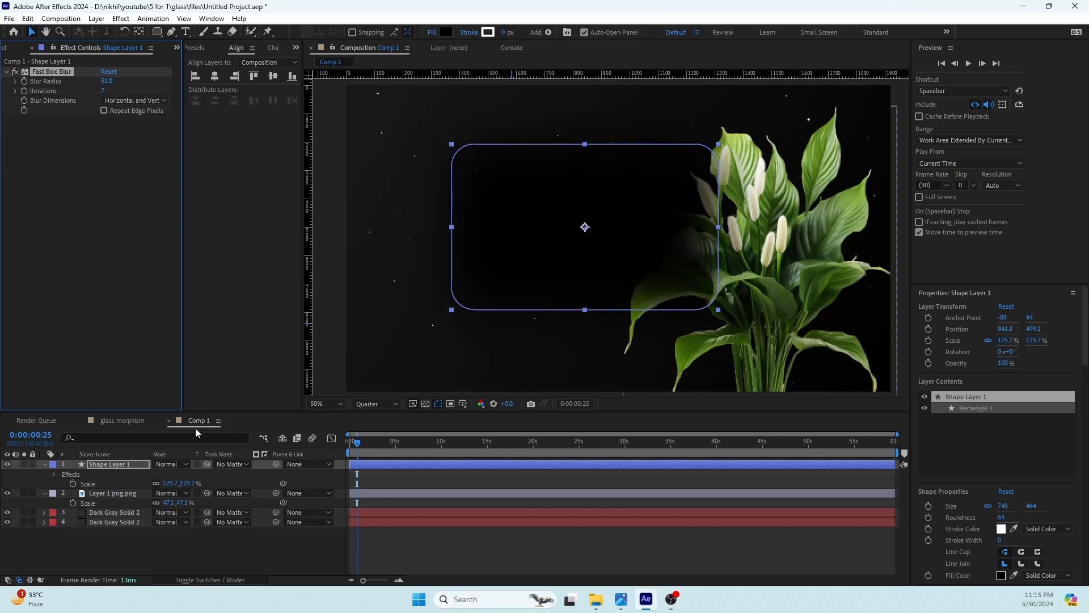
# Collapse the layer properties and turn Shape Layer 1 into an adjustment layer so it blurs the layers beneath it
pyautogui.click(45, 464)
pyautogui.click(45, 474)
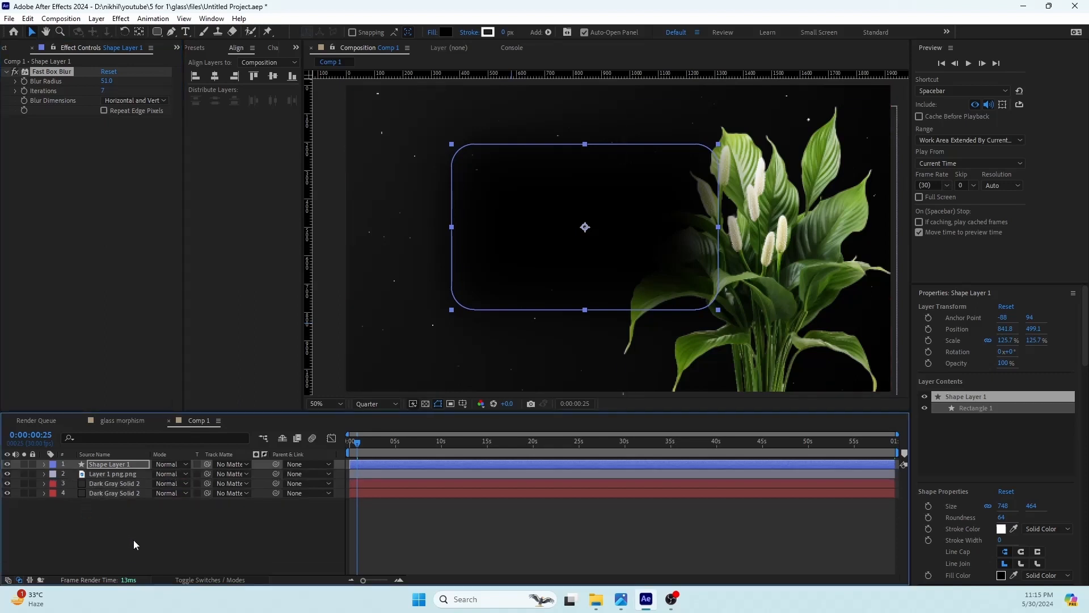
pyautogui.click(135, 545)
pyautogui.click(216, 579)
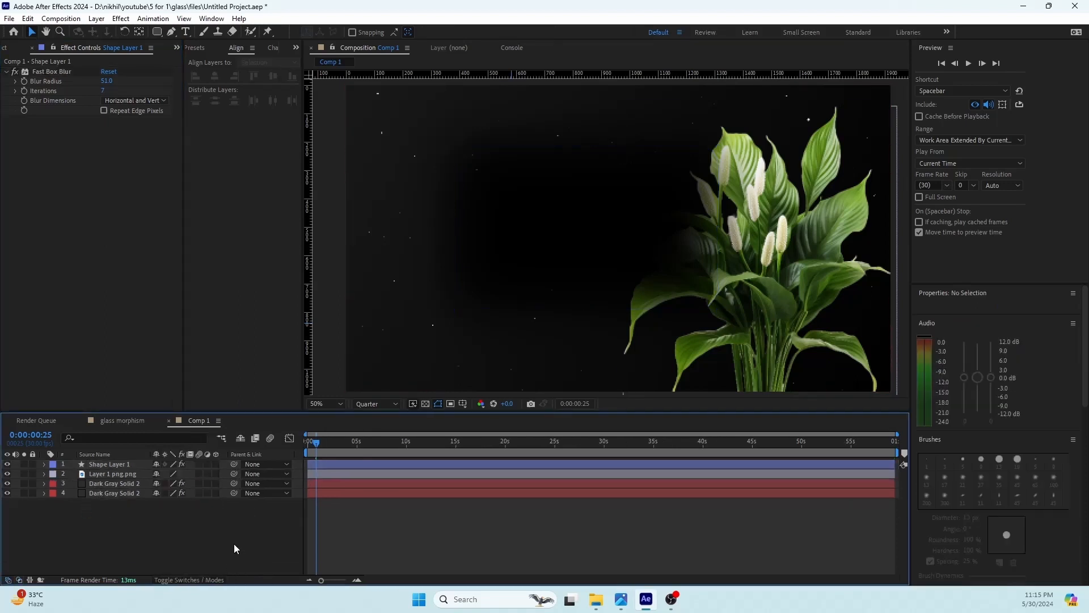
pyautogui.click(207, 465)
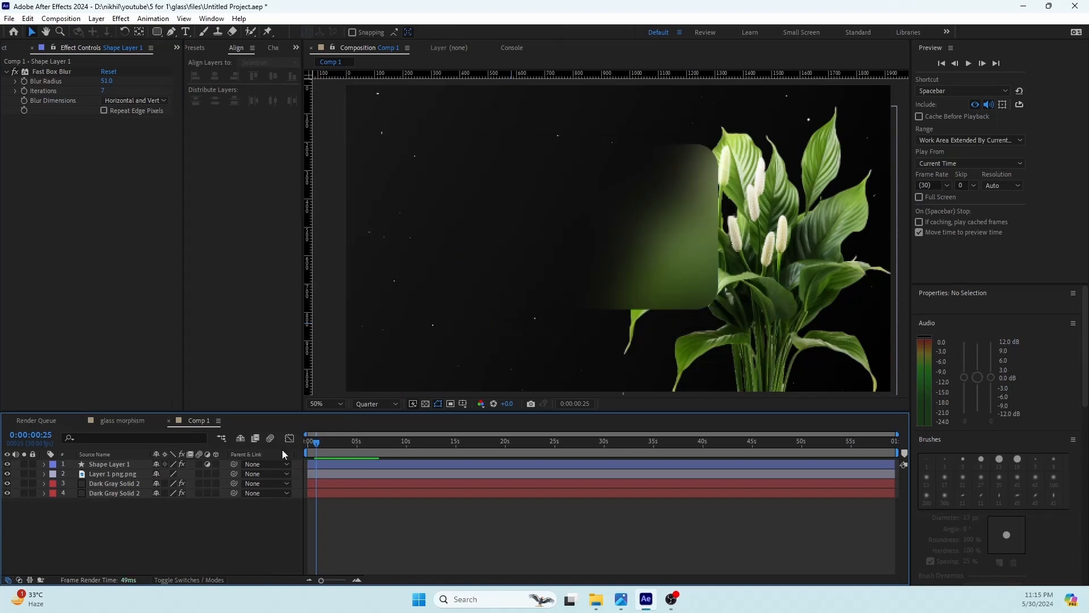
pyautogui.click(187, 581)
pyautogui.click(187, 580)
# Duplicate the card shape layer and set the duplicate's fill color to white
pyautogui.click(107, 464)
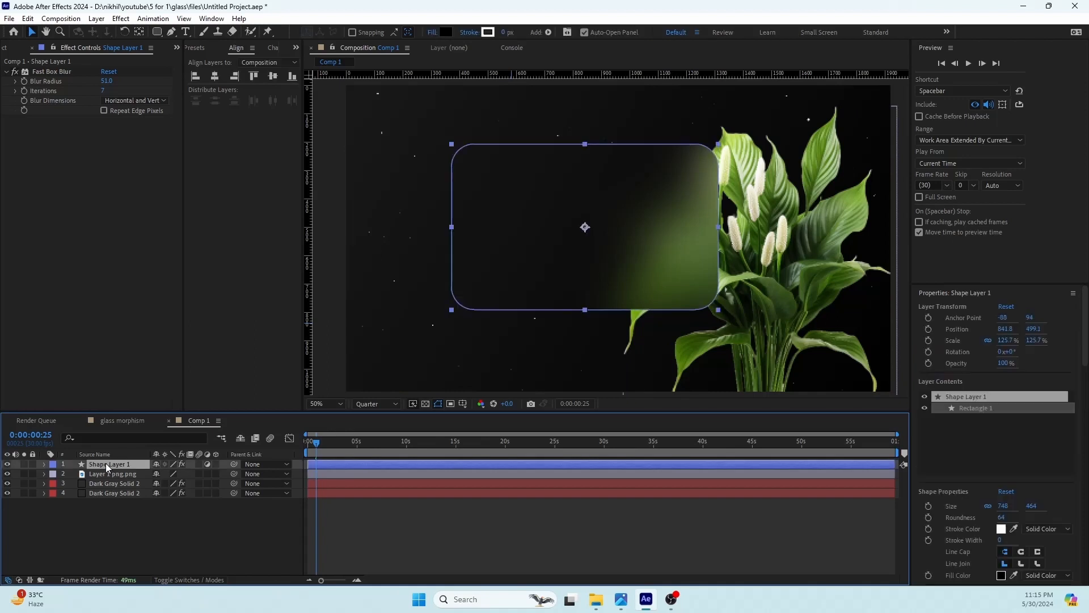
pyautogui.hotkey('ctrl', 'd')
pyautogui.click(446, 33)
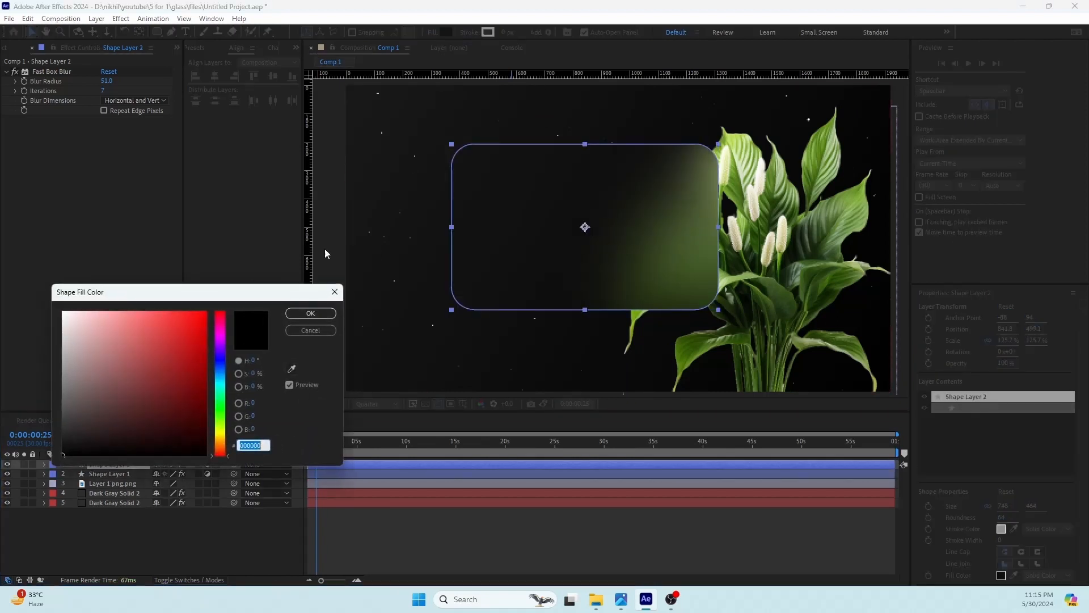
pyautogui.moveTo(144, 321); pyautogui.dragTo(23, 243)
pyautogui.click(316, 313)
# Remove the Fast Box Blur from the duplicate card and turn off its adjustment layer setting
pyautogui.click(48, 72)
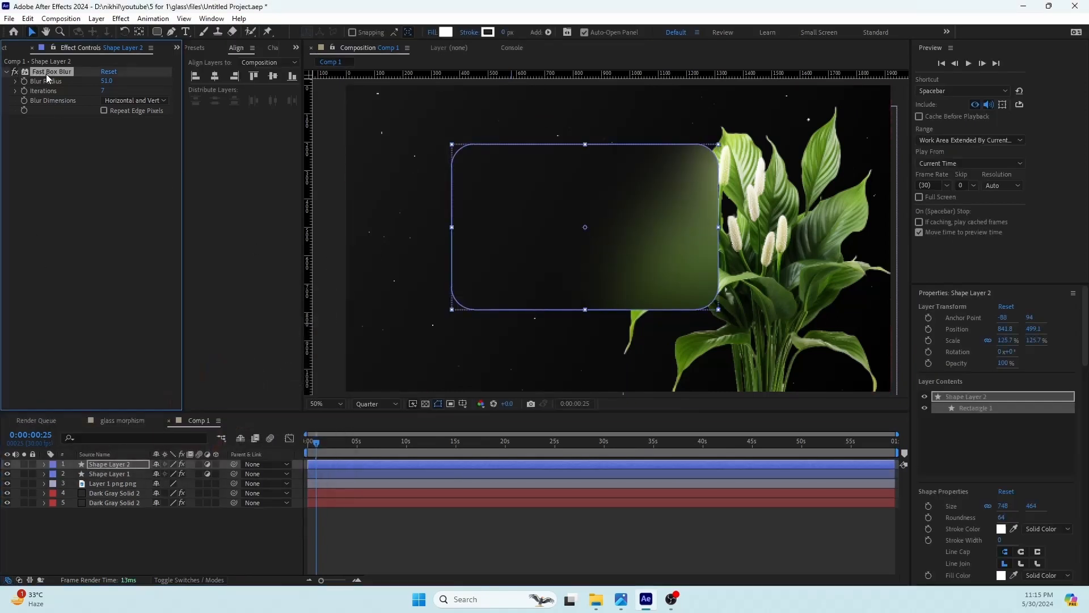
pyautogui.press('Delete')
pyautogui.click(144, 537)
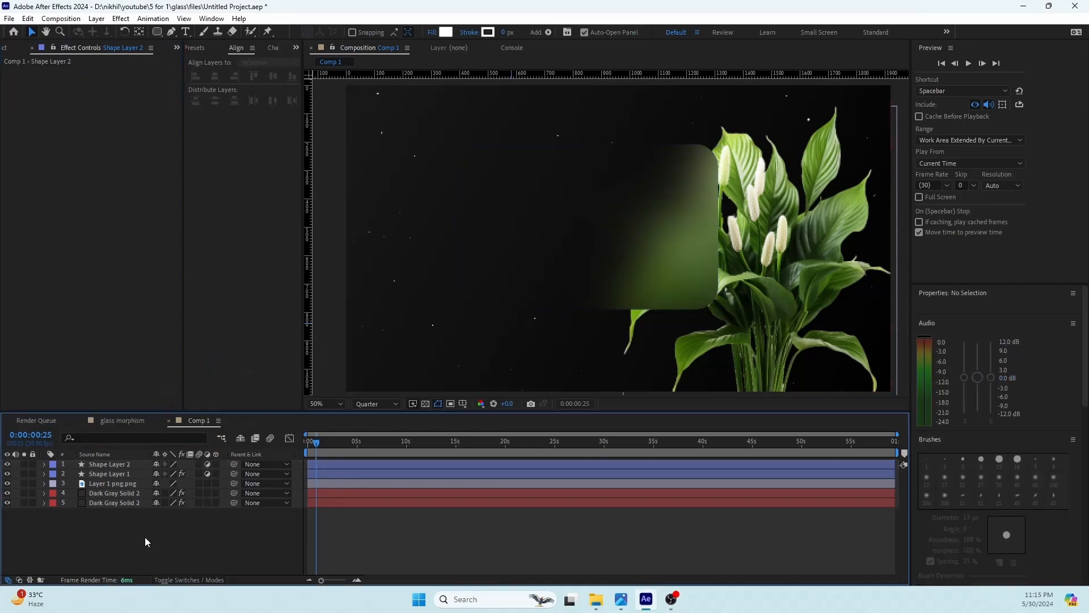
pyautogui.click(105, 465)
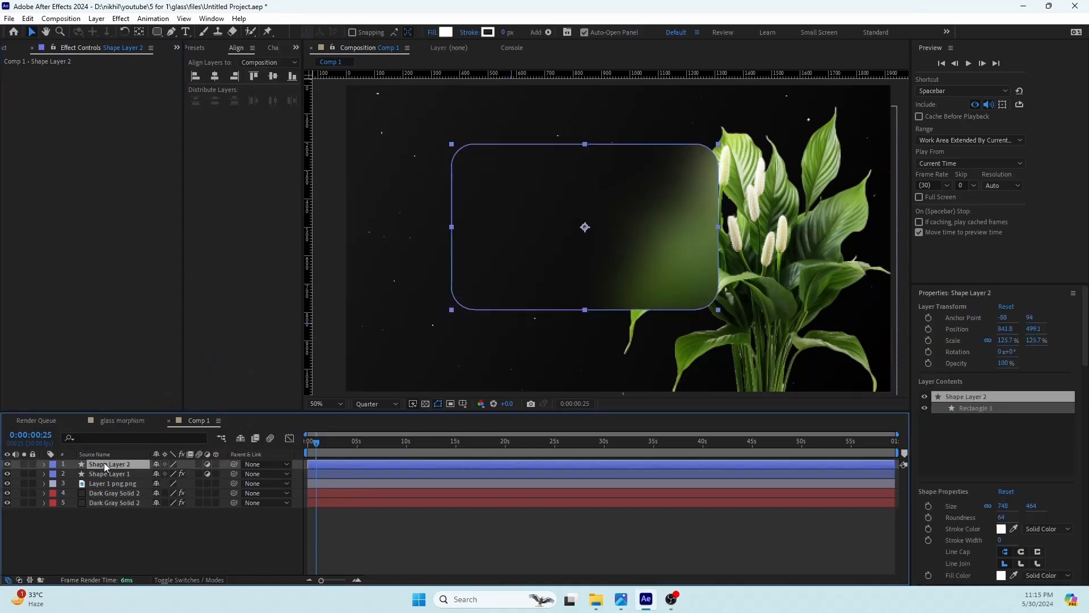
pyautogui.click(207, 464)
pyautogui.click(179, 509)
pyautogui.click(455, 171)
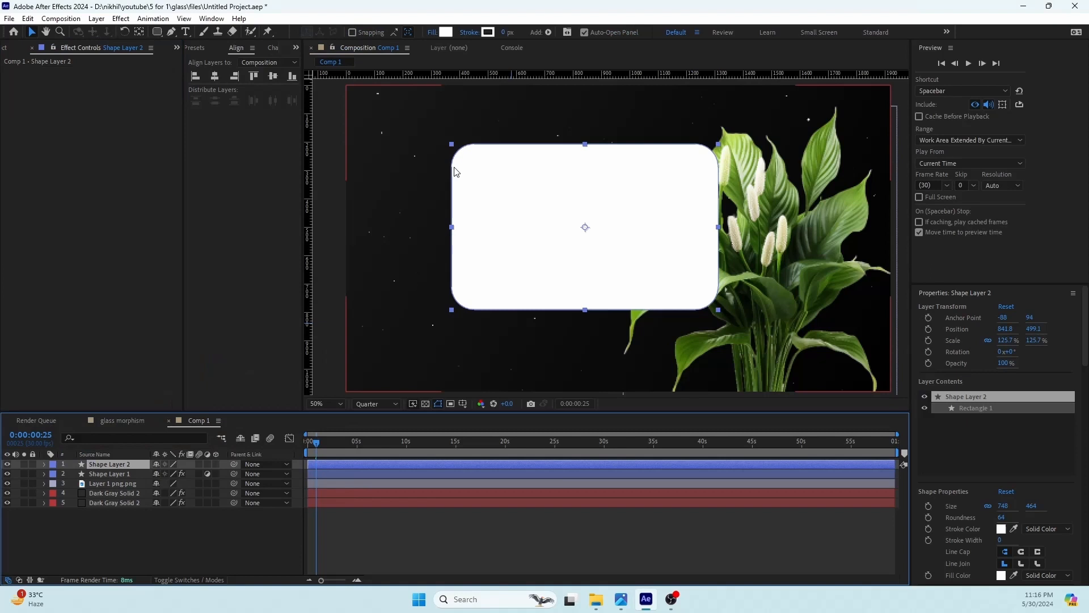
# Change the duplicate card's fill to a linear gradient running diagonally from its upper-left corner to its lower-right corner
pyautogui.click(435, 32)
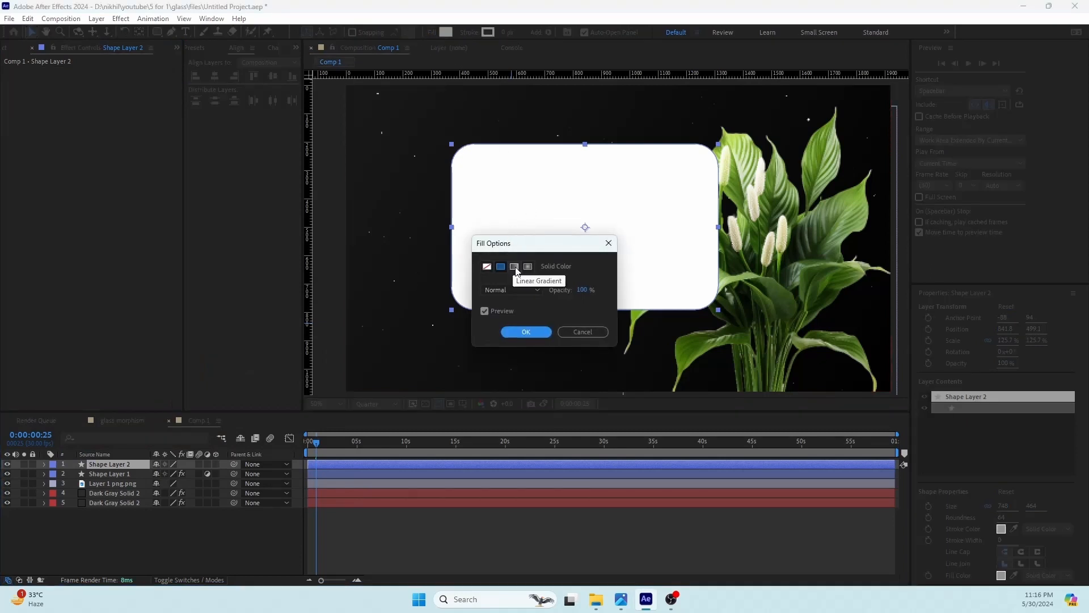
pyautogui.click(515, 267)
pyautogui.click(519, 334)
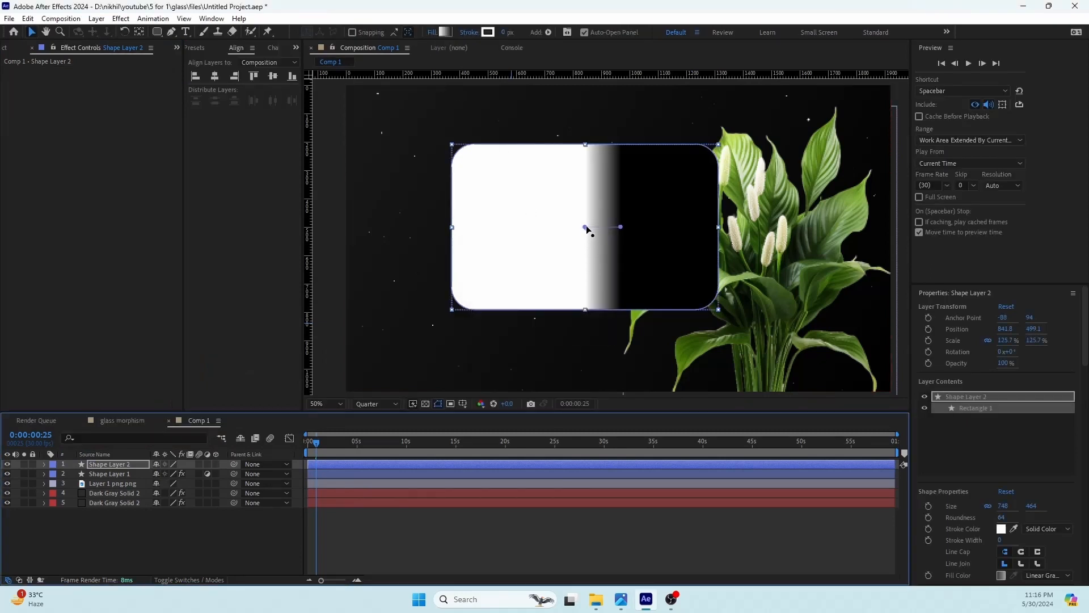
pyautogui.moveTo(587, 228); pyautogui.dragTo(457, 153)
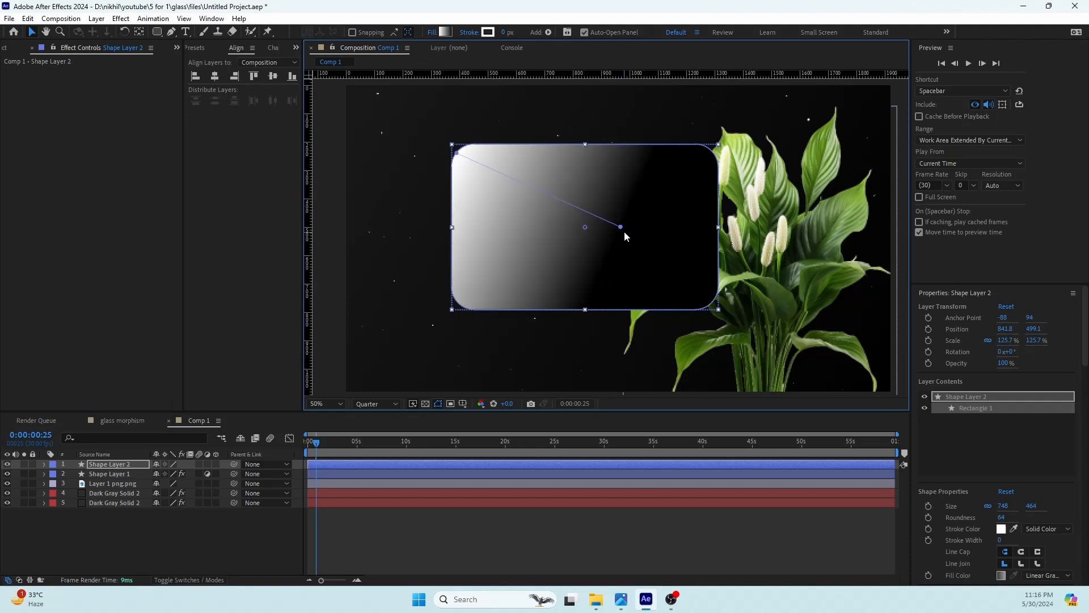
pyautogui.moveTo(622, 227); pyautogui.dragTo(715, 297)
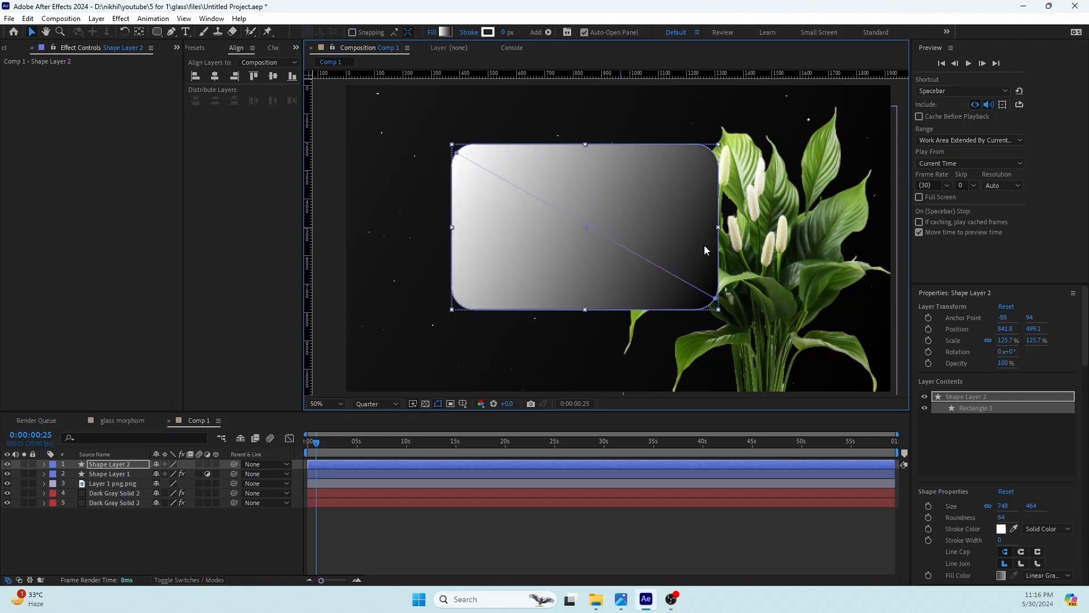
# Set the gradient's starting color to dark gray 232323 and lower the opacity of its starting opacity stop
pyautogui.click(444, 32)
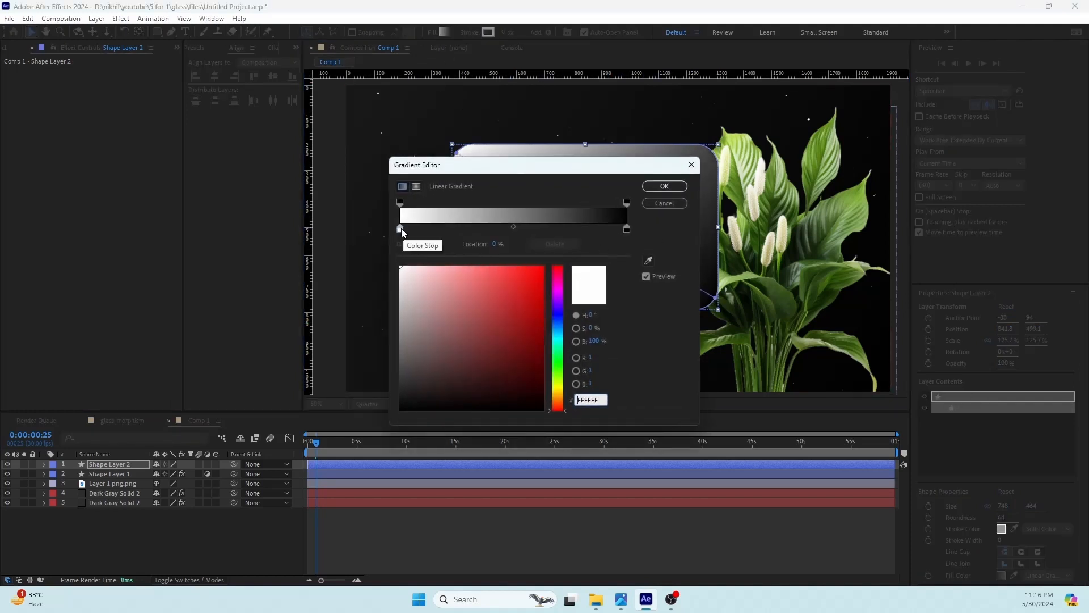
pyautogui.click(401, 228)
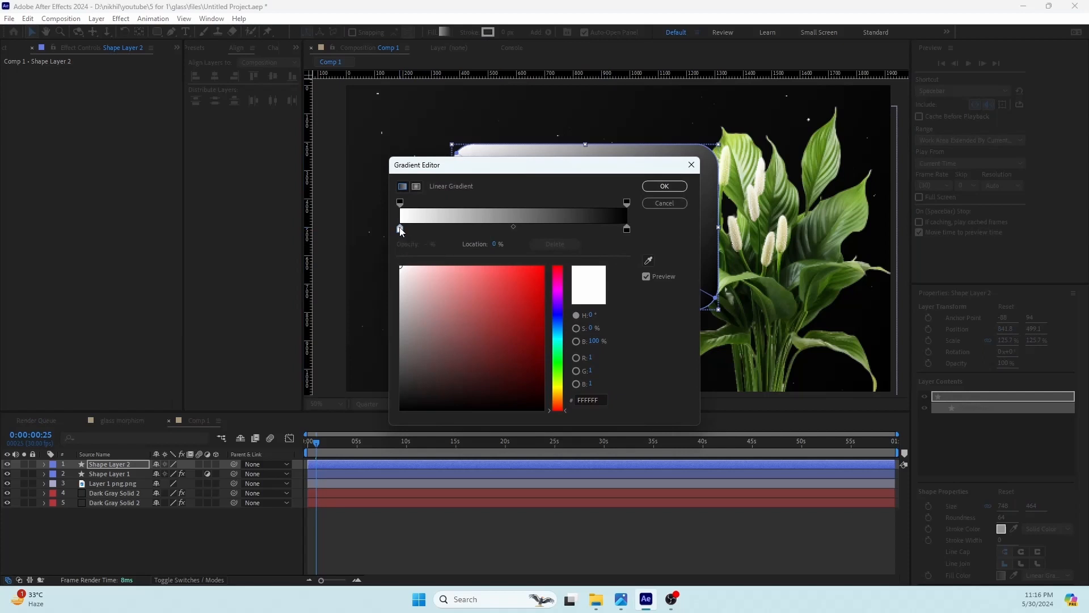
pyautogui.moveTo(416, 269); pyautogui.dragTo(356, 391)
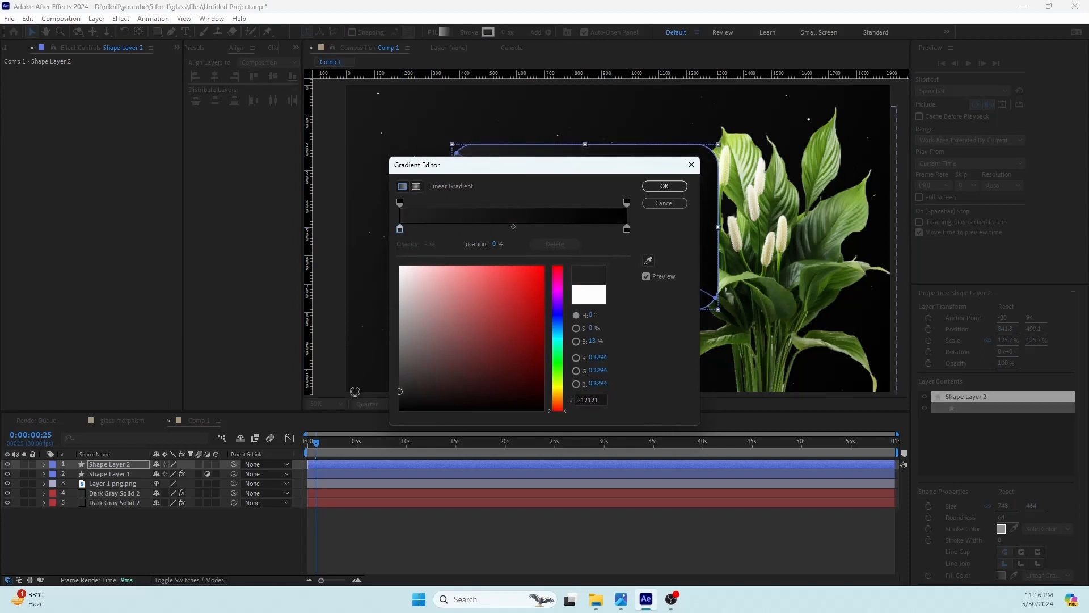
pyautogui.moveTo(489, 168); pyautogui.dragTo(416, 314)
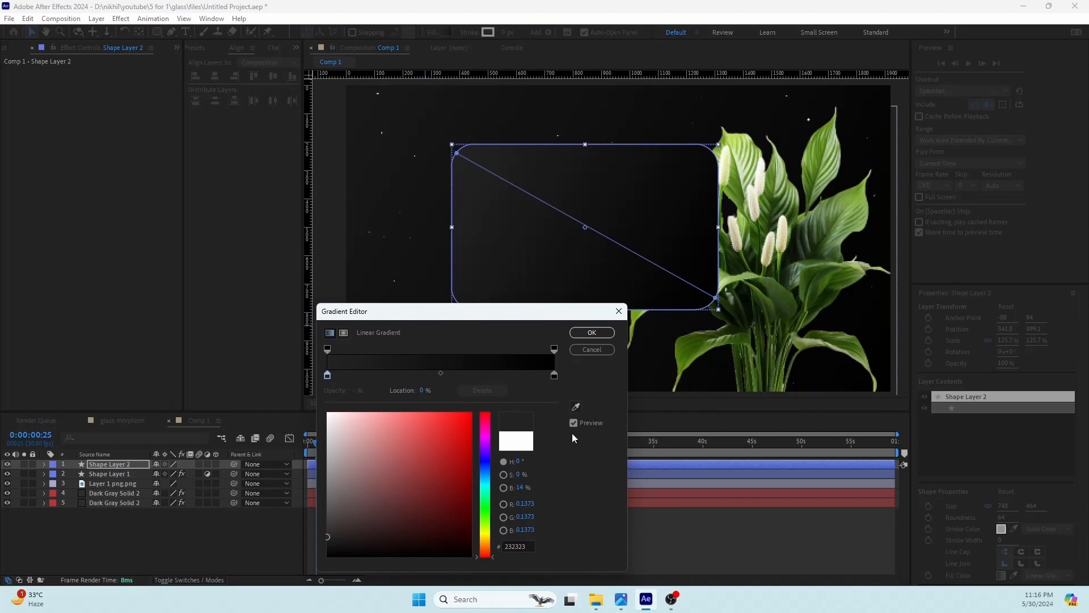
pyautogui.click(328, 350)
pyautogui.moveTo(363, 393); pyautogui.dragTo(324, 388)
pyautogui.click(591, 333)
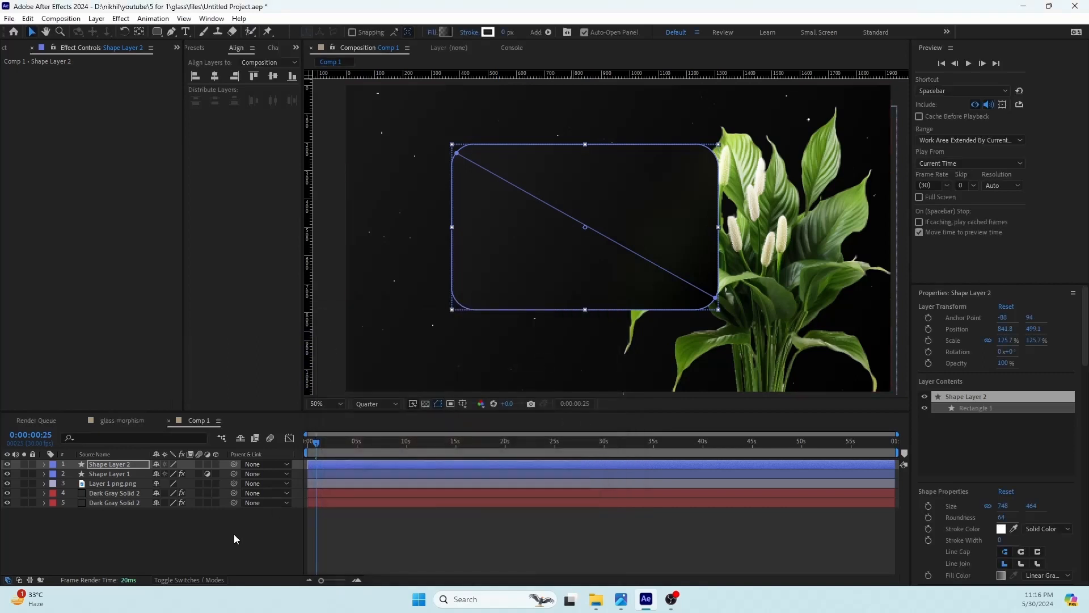
# Set the gradient card layer's opacity to 74%
pyautogui.click(163, 527)
pyautogui.click(114, 464)
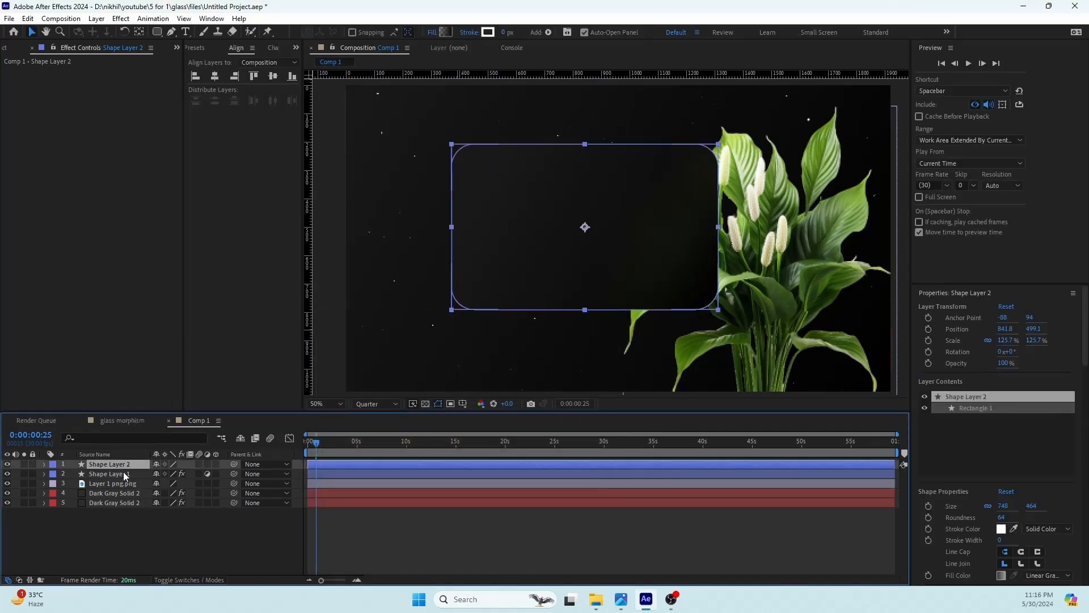
pyautogui.press('t')
pyautogui.moveTo(160, 473); pyautogui.dragTo(97, 464)
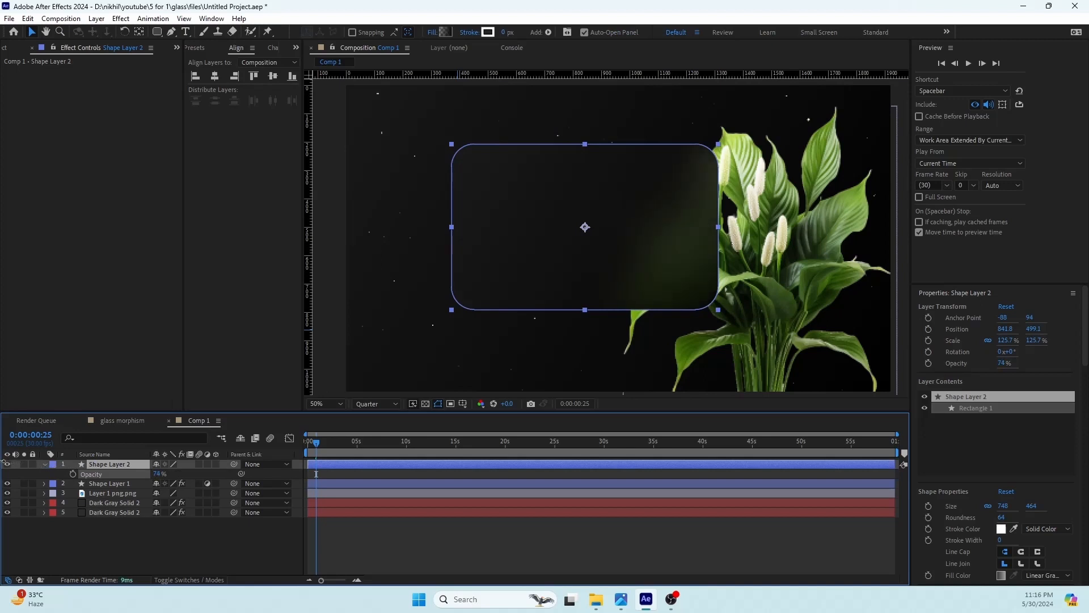
# Compare the card without its gradient overlay and set the gradient card layer's opacity to 25%
pyautogui.moveTo(3, 462); pyautogui.dragTo(1, 463)
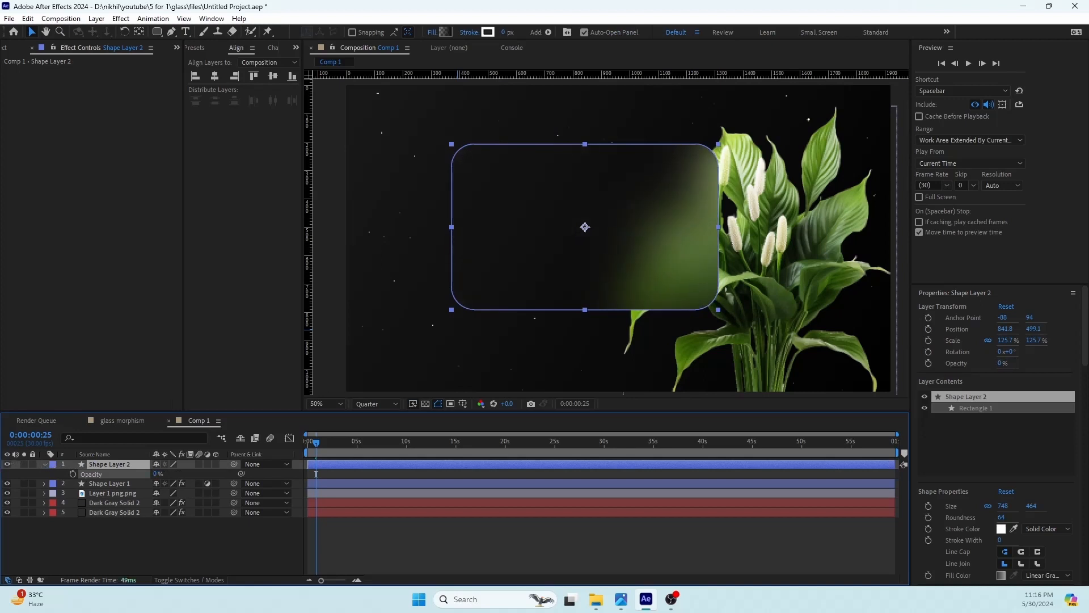
pyautogui.click(176, 544)
pyautogui.click(114, 466)
pyautogui.moveTo(157, 474); pyautogui.dragTo(170, 475)
pyautogui.click(172, 536)
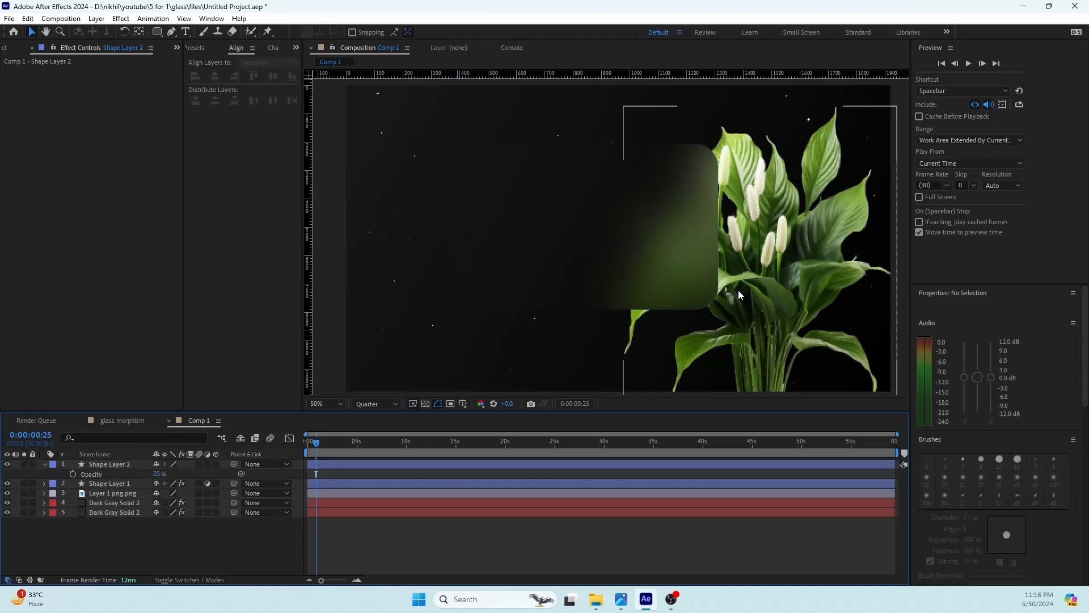
# Duplicate the gradient card layer and set the new copy's fill to none
pyautogui.click(108, 464)
pyautogui.hotkey('ctrl', 'd')
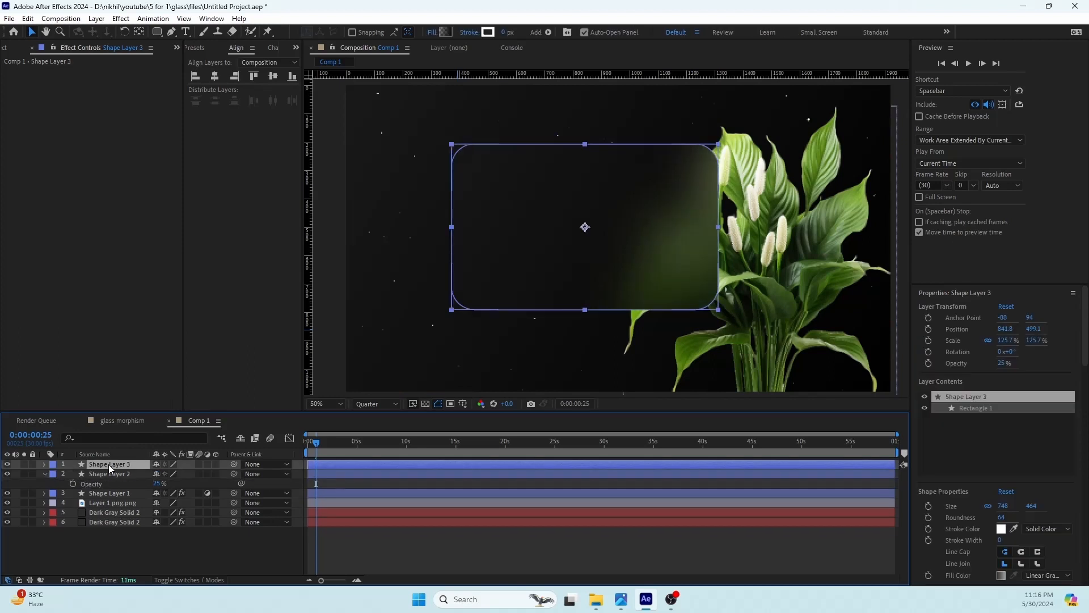
pyautogui.click(430, 32)
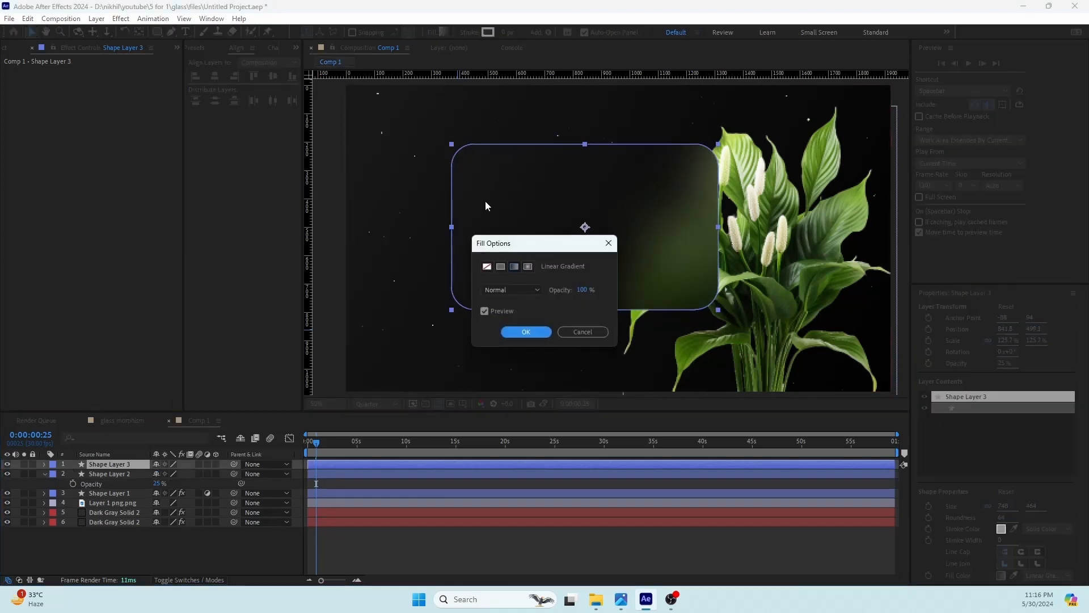
pyautogui.click(487, 266)
pyautogui.click(526, 331)
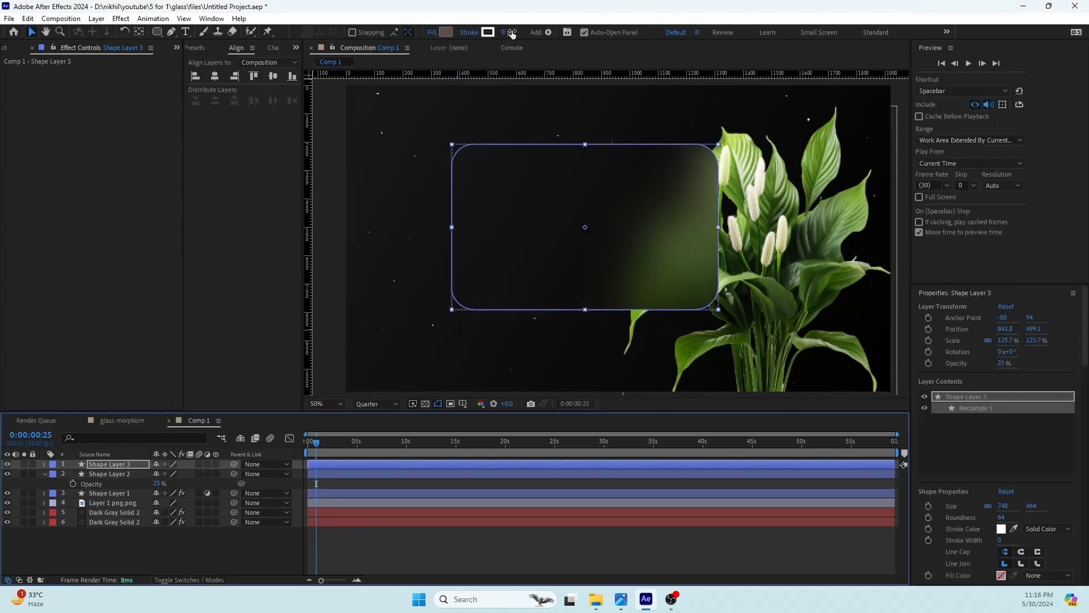
# Give the unfilled card copy a 3 px stroke and set the composition preview to full resolution
pyautogui.click(505, 32)
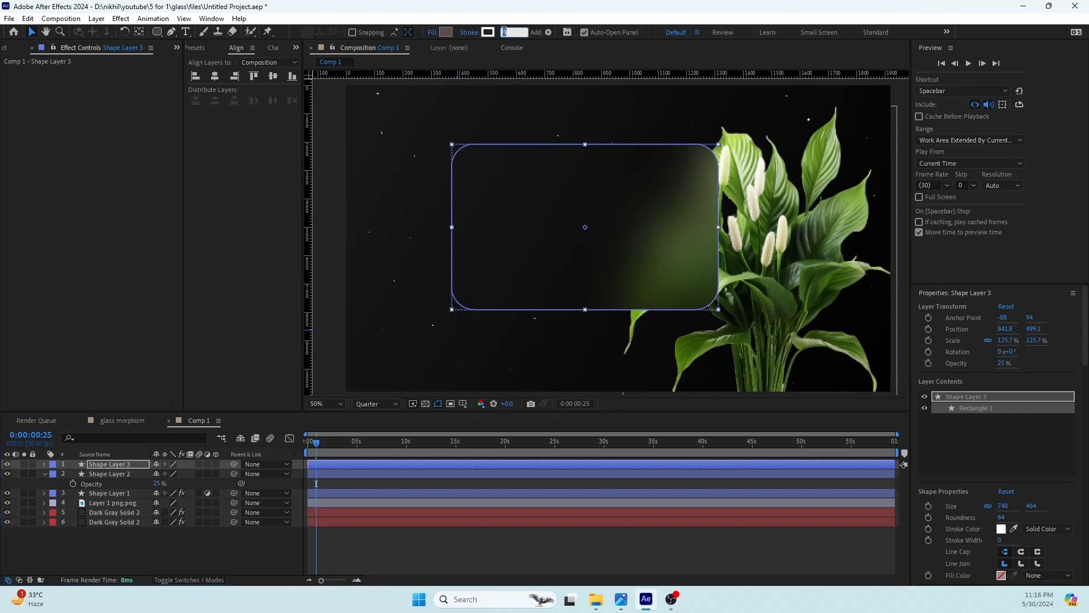
pyautogui.press('Return')
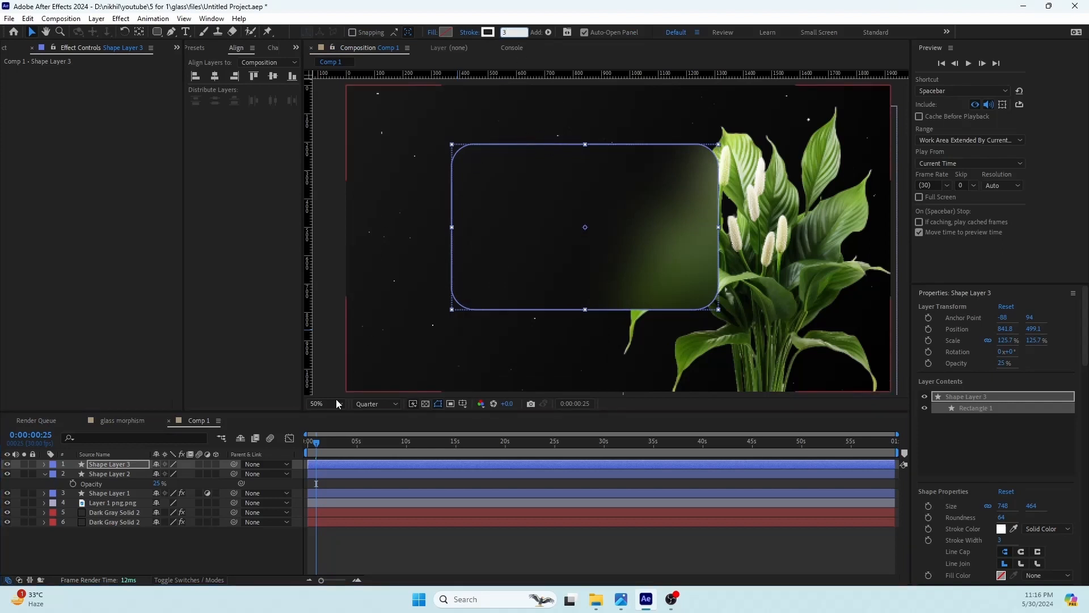
pyautogui.click(214, 562)
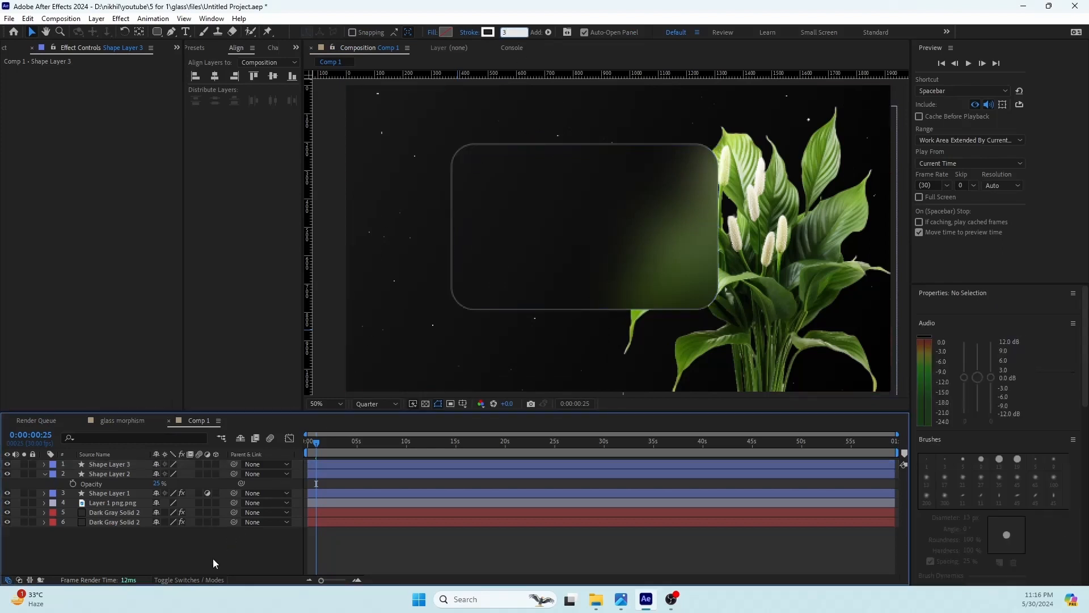
pyautogui.click(373, 403)
pyautogui.click(380, 433)
pyautogui.moveTo(661, 222); pyautogui.dragTo(630, 241)
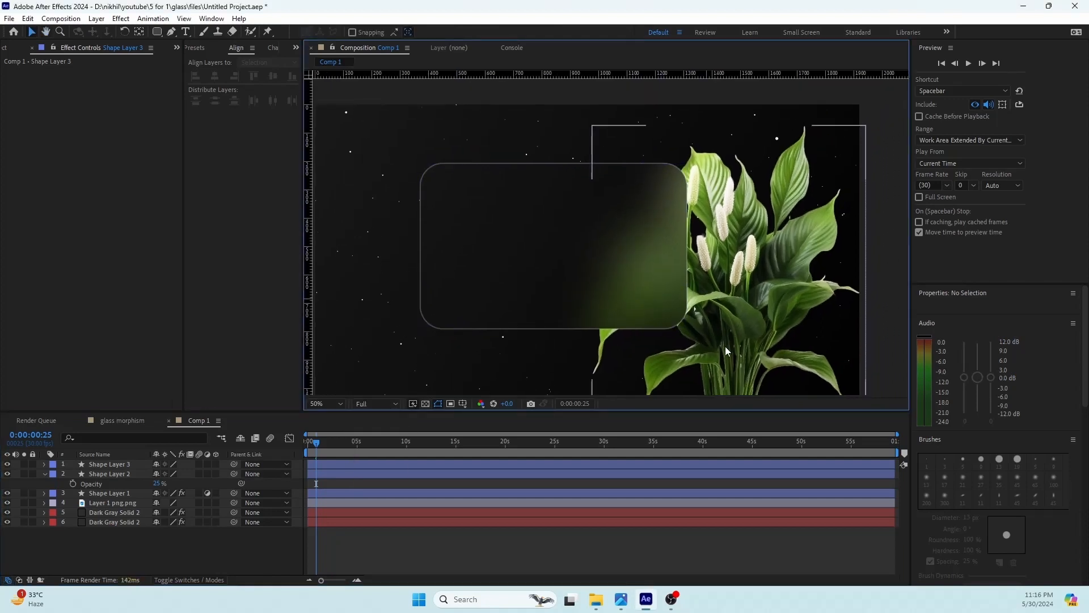
# Change the outline card's stroke to a linear gradient running diagonally from its upper-left corner to its lower-right corner
pyautogui.click(499, 281)
pyautogui.click(489, 32)
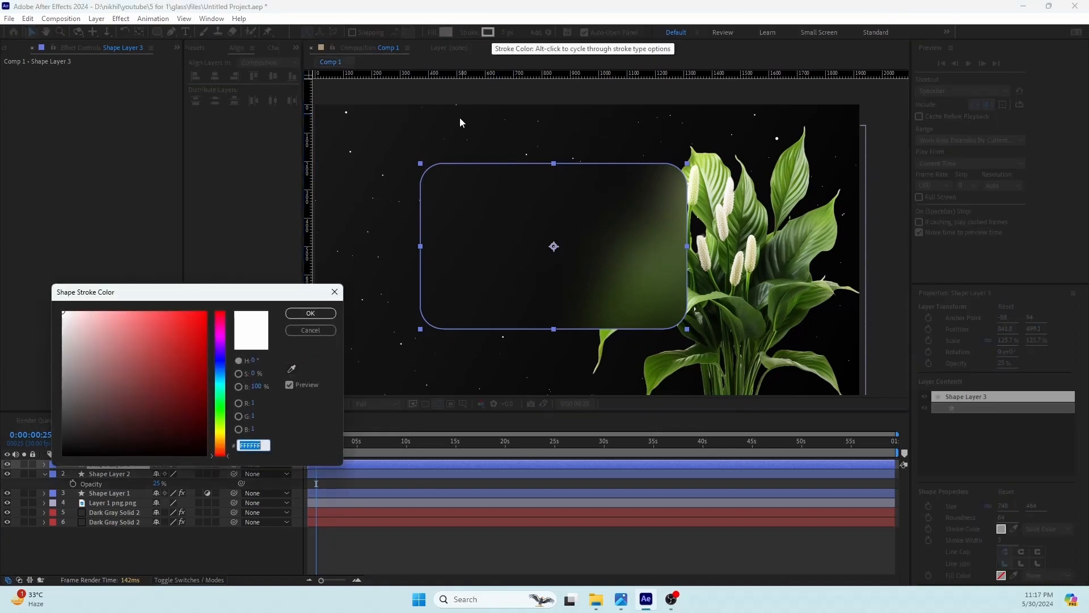
pyautogui.click(318, 329)
pyautogui.click(471, 33)
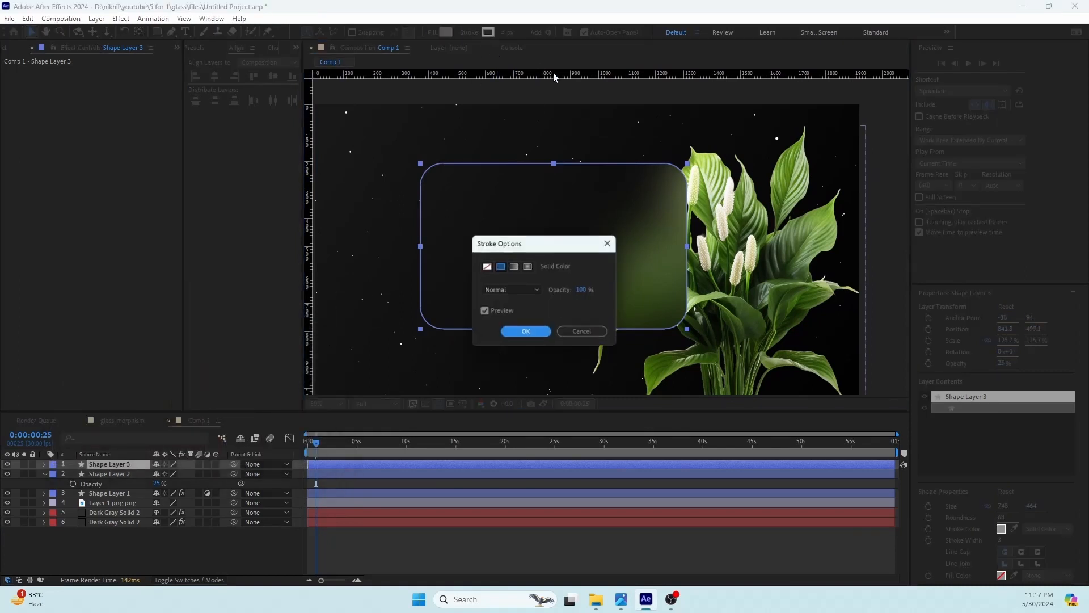
pyautogui.click(515, 267)
pyautogui.moveTo(527, 243); pyautogui.dragTo(327, 211)
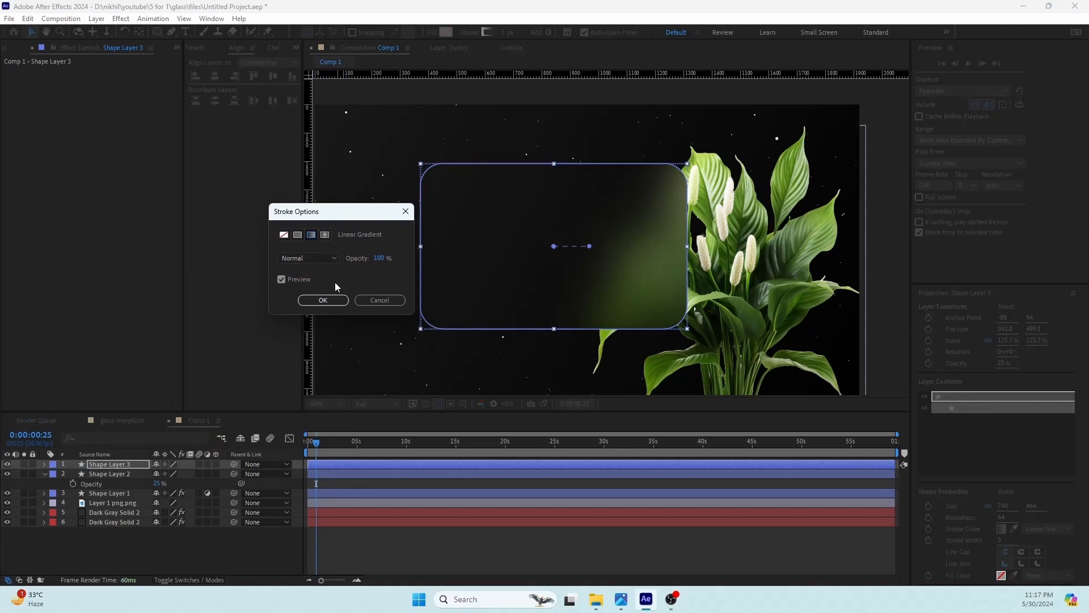
pyautogui.click(325, 300)
pyautogui.moveTo(590, 247); pyautogui.dragTo(685, 326)
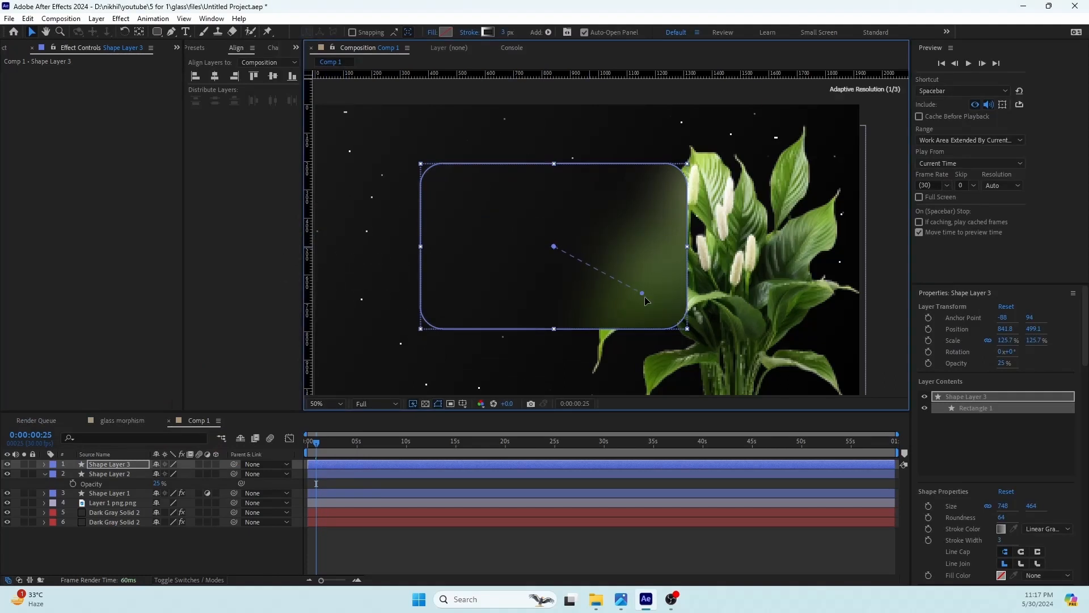
pyautogui.moveTo(554, 248)
pyautogui.mouseDown()
pyautogui.moveTo(511, 236)
pyautogui.moveTo(424, 170)
pyautogui.mouseUp()
# Set the starting color of the outline's stroke gradient to a bright, fully saturated green
pyautogui.click(487, 33)
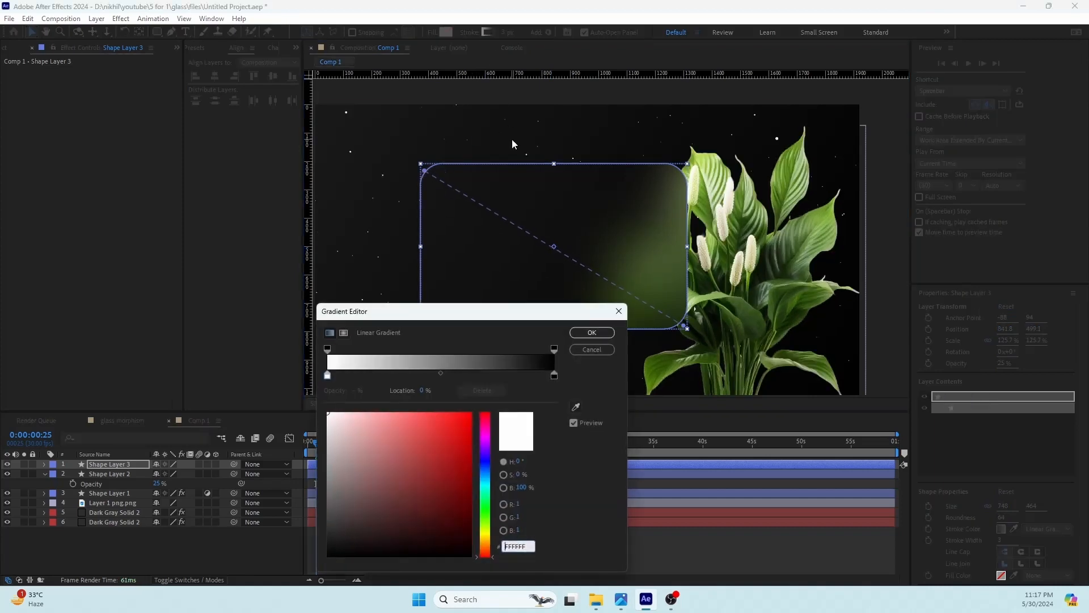
pyautogui.moveTo(486, 312)
pyautogui.mouseDown()
pyautogui.moveTo(243, 109)
pyautogui.moveTo(271, 163)
pyautogui.mouseUp()
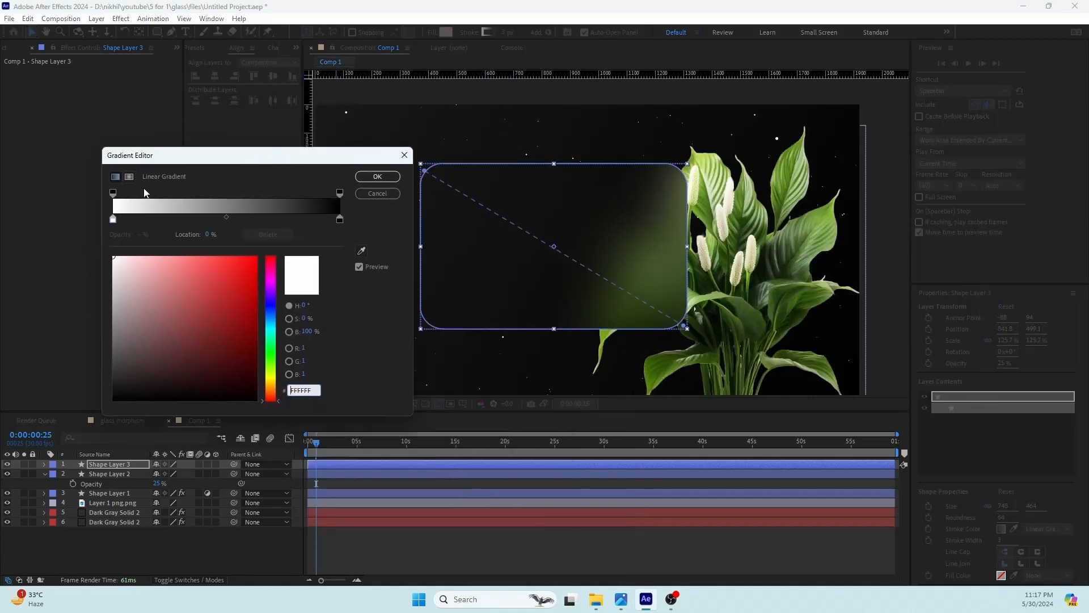
pyautogui.click(114, 221)
pyautogui.click(272, 363)
pyautogui.click(257, 257)
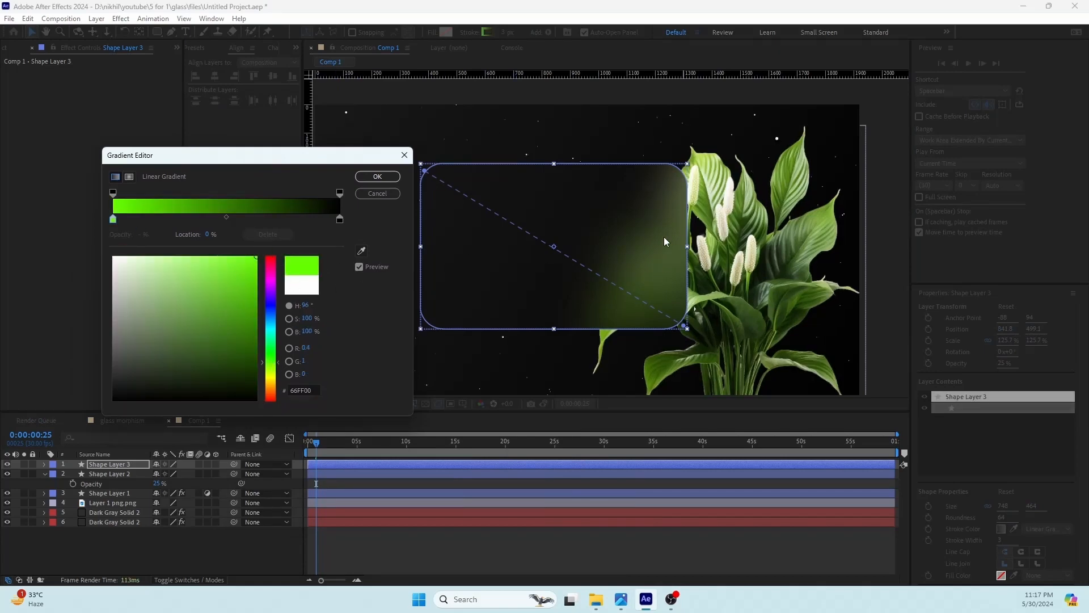
pyautogui.moveTo(277, 362); pyautogui.dragTo(273, 358)
# Set the ending color of the stroke gradient to dark green 012F00 and apply the gradient
pyautogui.click(340, 219)
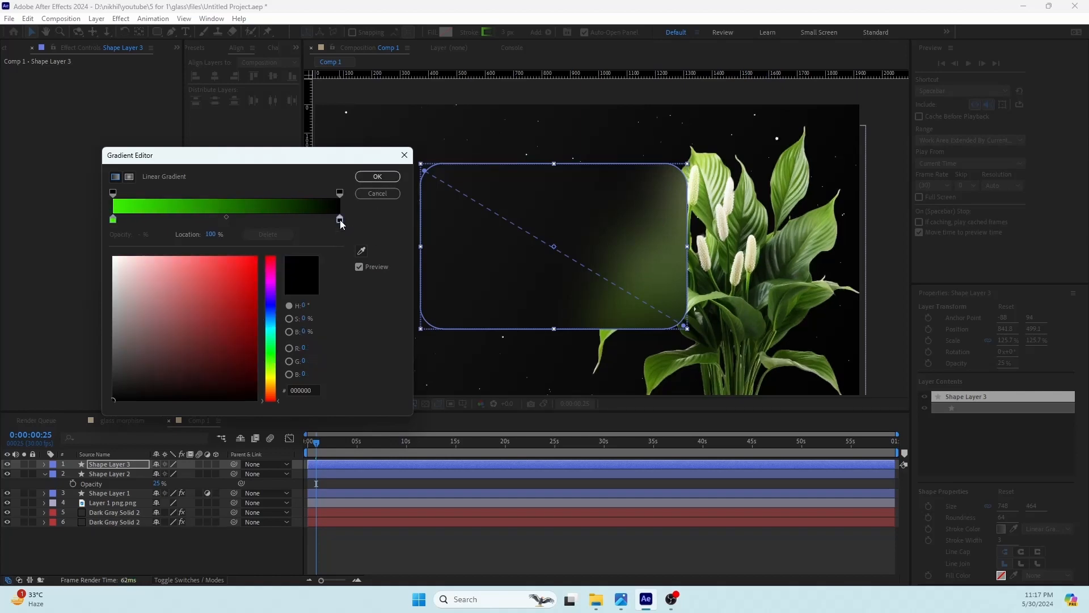
pyautogui.click(363, 251)
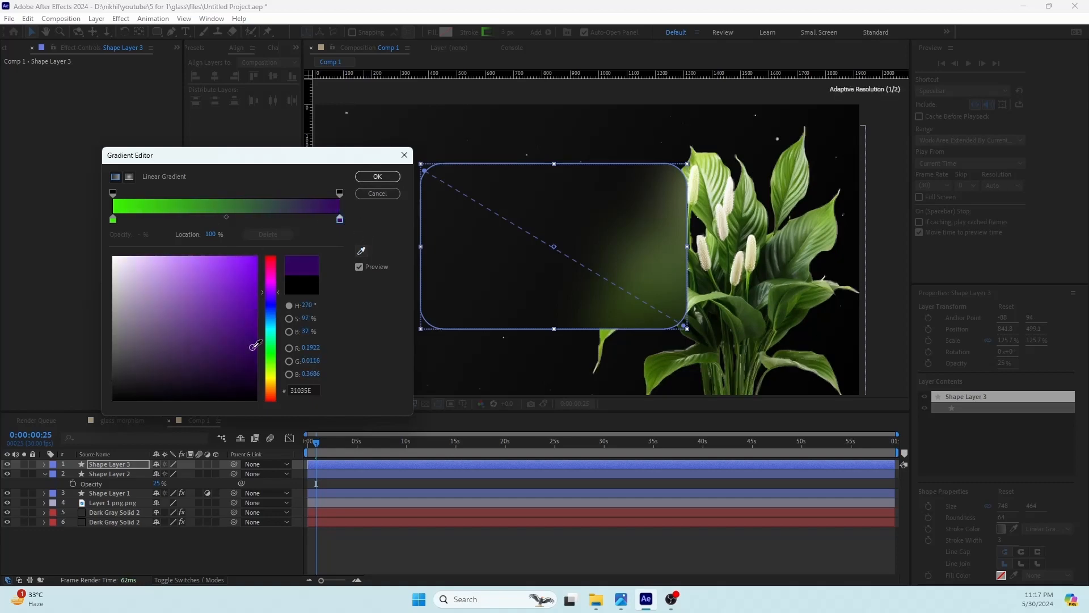
pyautogui.click(253, 347)
pyautogui.moveTo(274, 299)
pyautogui.mouseDown()
pyautogui.moveTo(278, 353)
pyautogui.moveTo(245, 360)
pyautogui.moveTo(264, 374)
pyautogui.mouseUp()
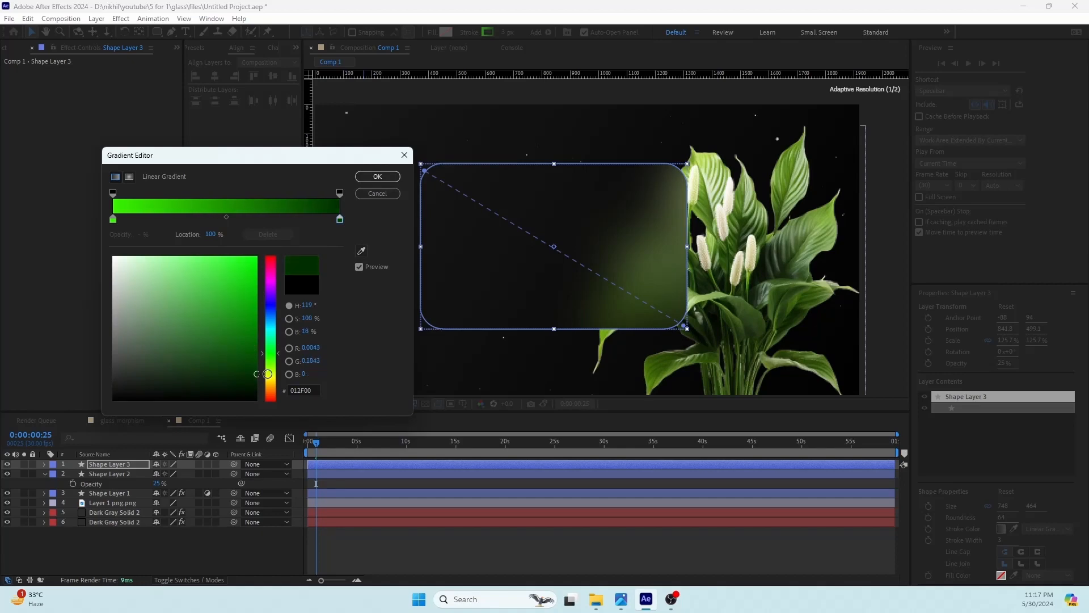
pyautogui.click(396, 180)
pyautogui.click(195, 532)
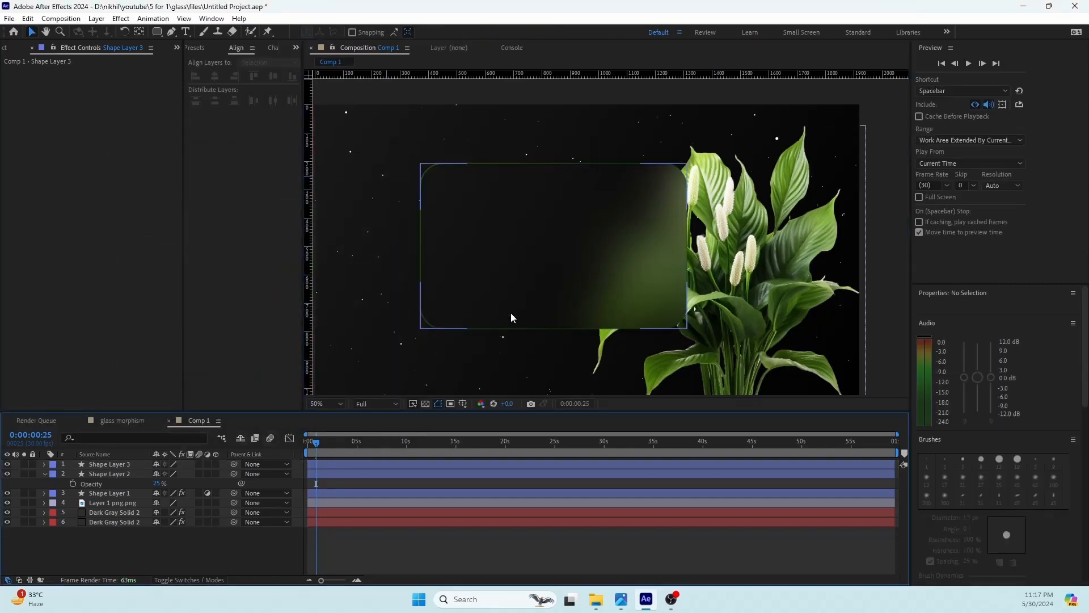
# Inspect the card and its outline up close, and collapse the gradient card layer's properties
pyautogui.click(112, 464)
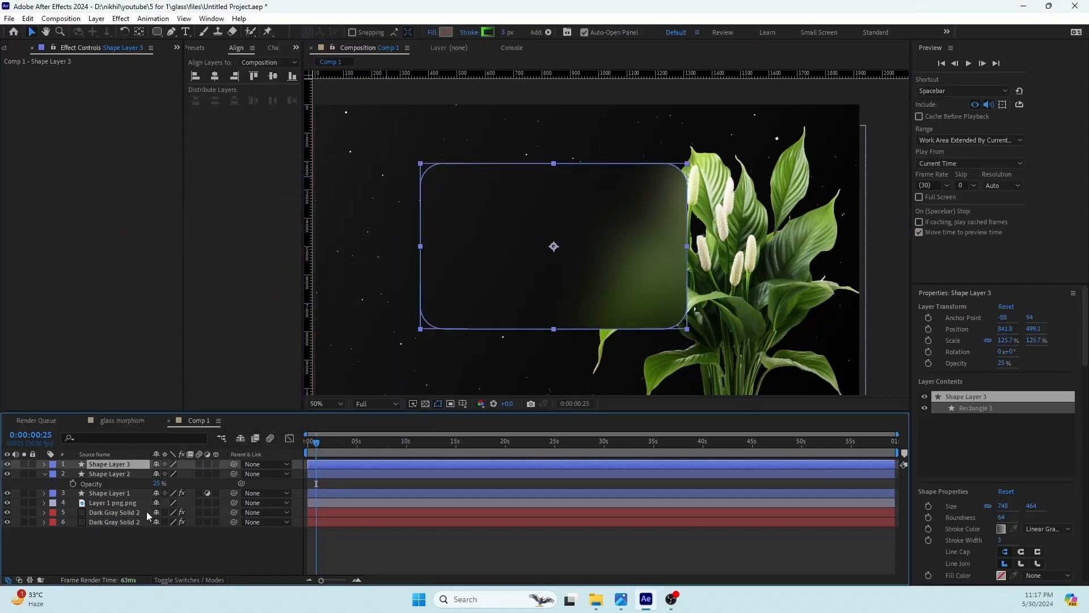
pyautogui.click(148, 560)
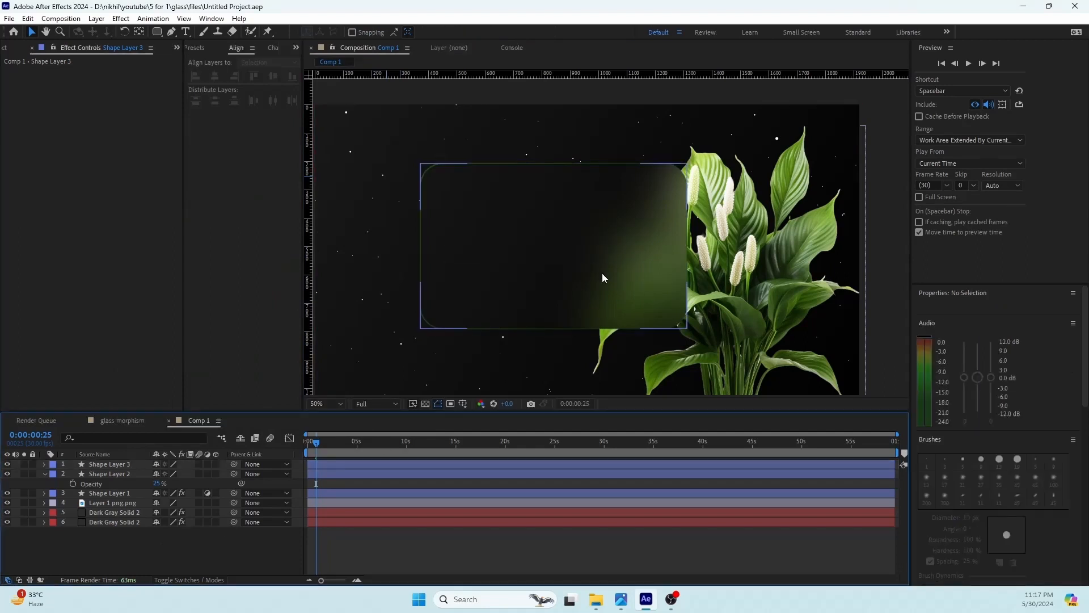
pyautogui.moveTo(593, 269); pyautogui.dragTo(592, 260)
pyautogui.click(116, 474)
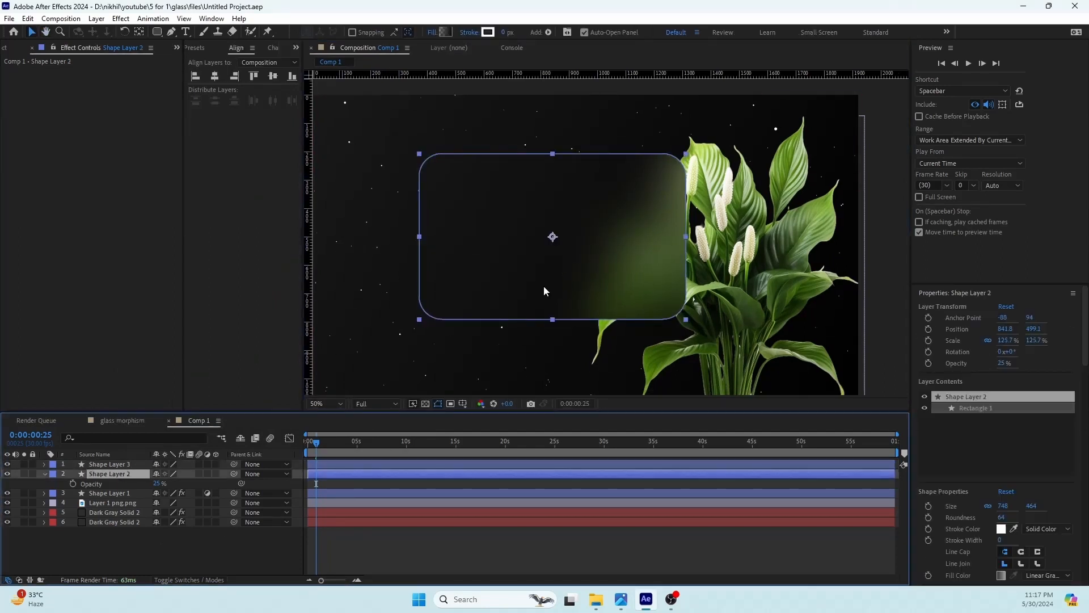
pyautogui.scroll(2, 544, 291)
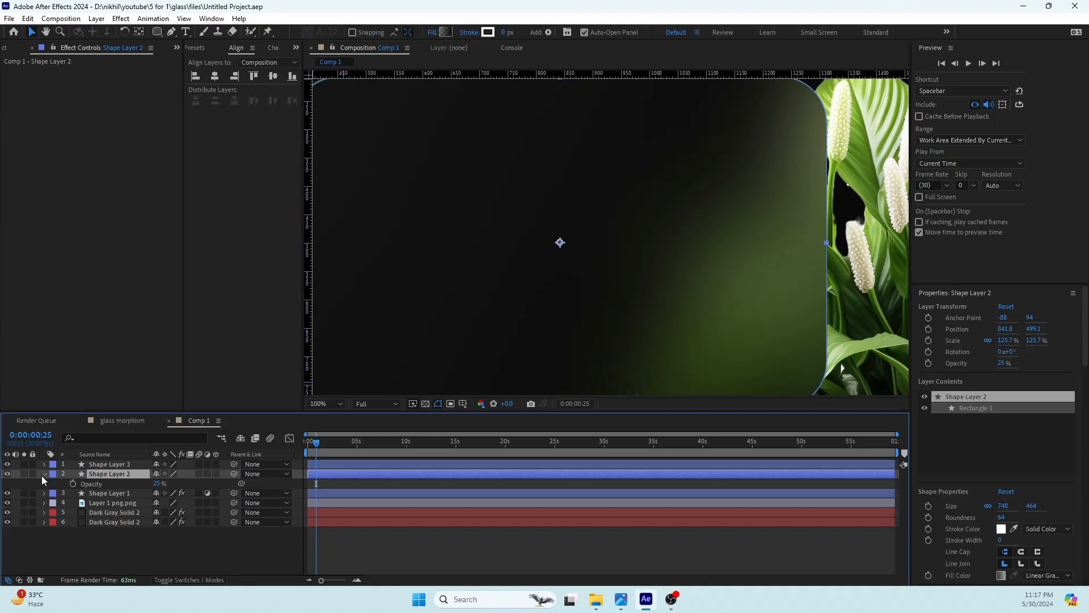
pyautogui.click(45, 473)
pyautogui.click(85, 548)
pyautogui.scroll(-2, 673, 174)
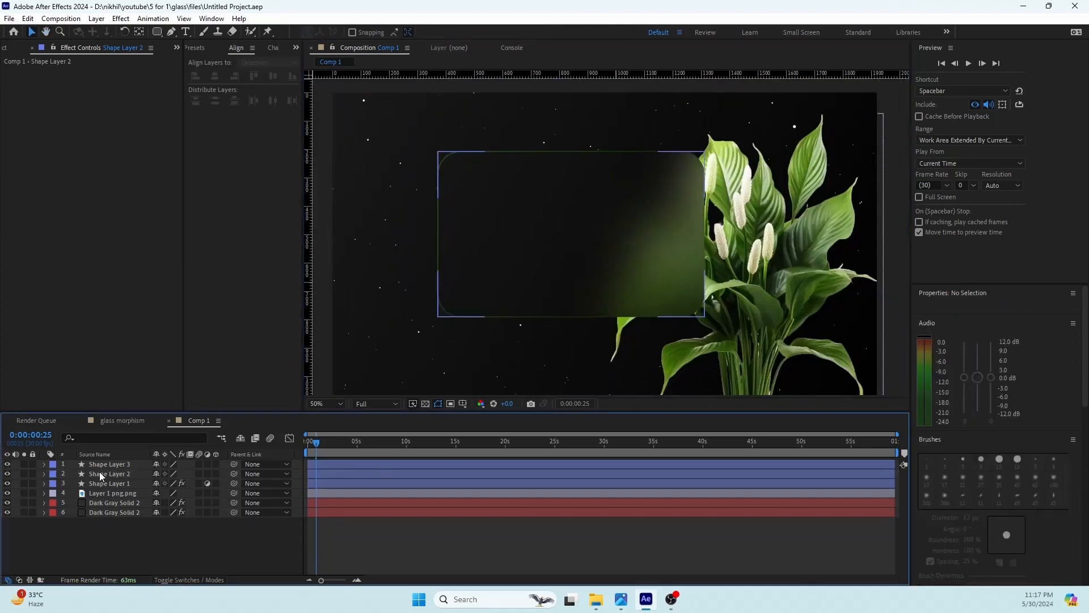
# Add a new adjustment layer directly above the plant image layer
pyautogui.click(108, 492)
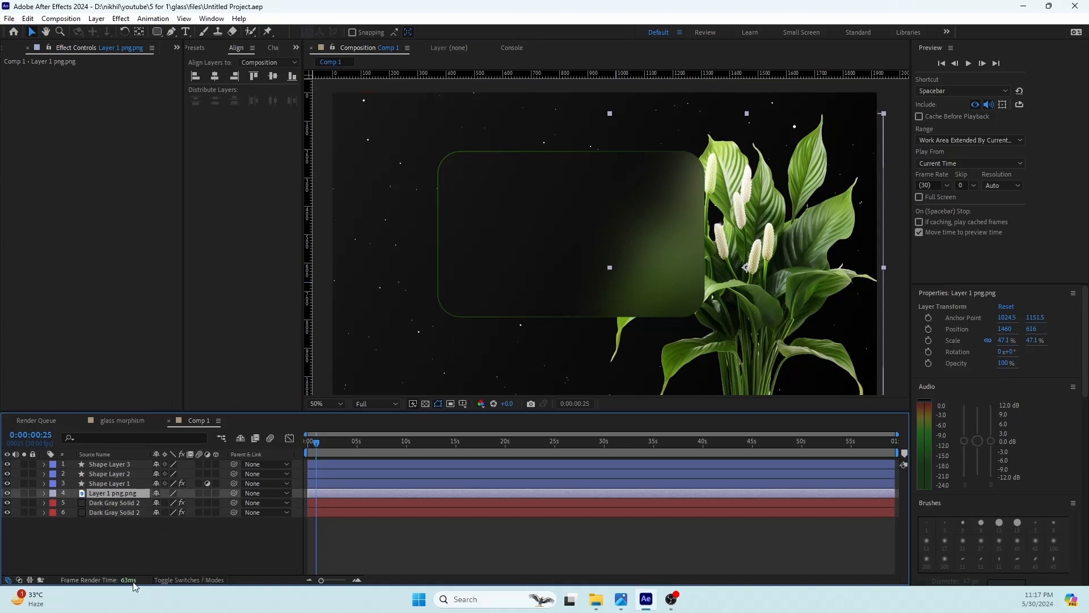
pyautogui.rightClick(105, 555)
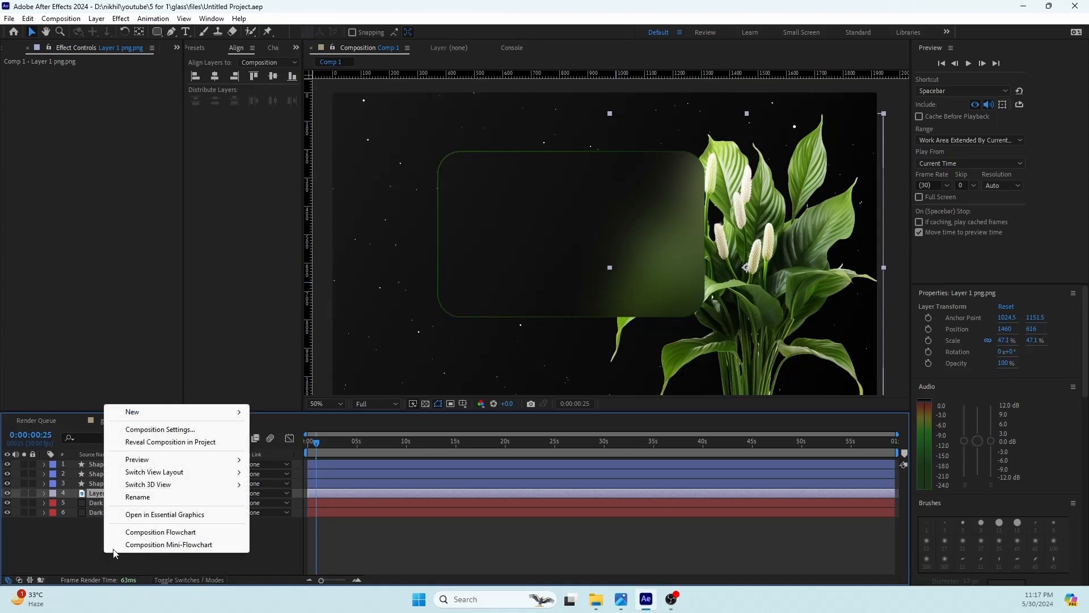
pyautogui.moveTo(134, 412)
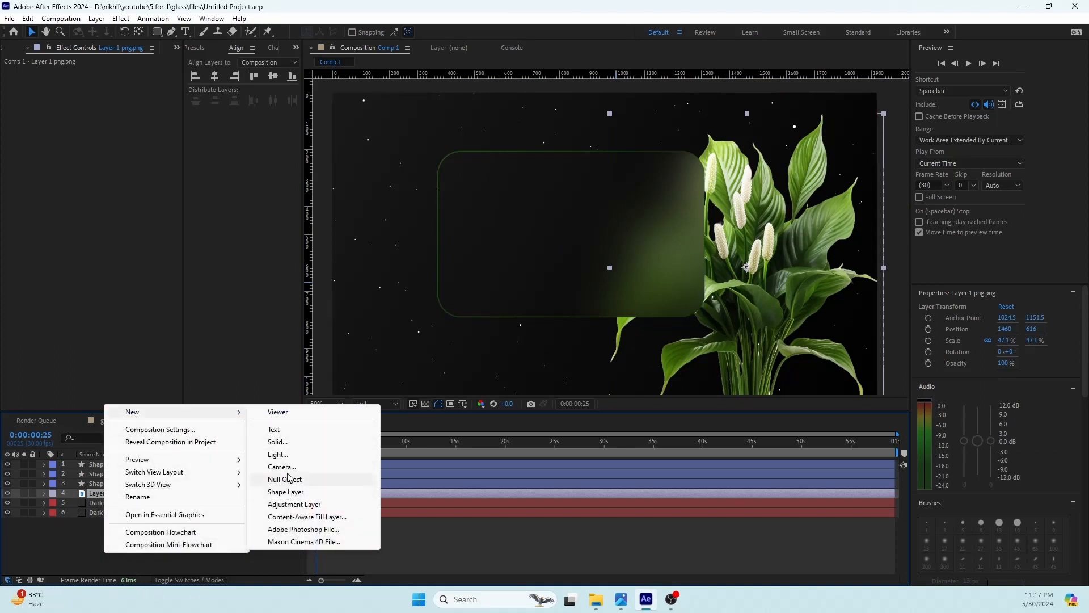
pyautogui.click(294, 503)
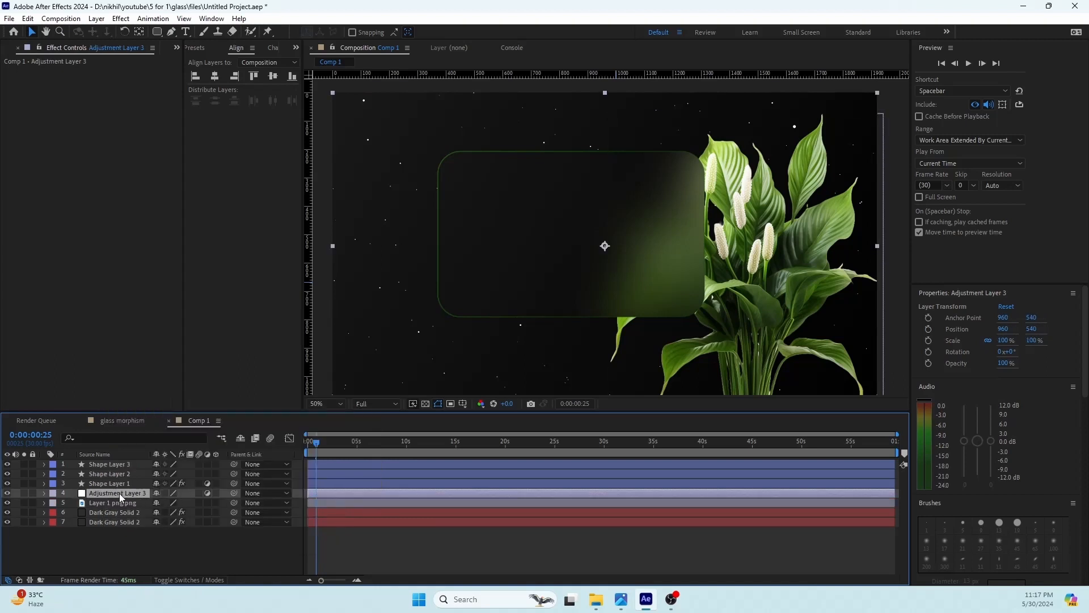
# Apply the Glow effect to the adjustment layer with a threshold of 80% and a radius of 184
pyautogui.hotkey('ctrl', 'space')
pyautogui.write('glo')
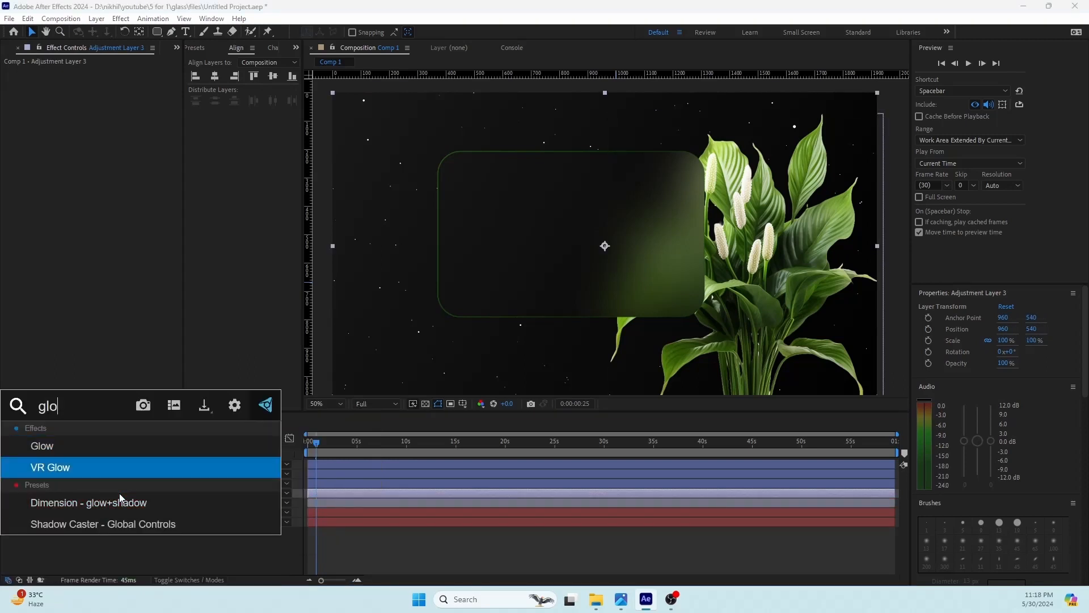
pyautogui.press('Up')
pyautogui.press('Return')
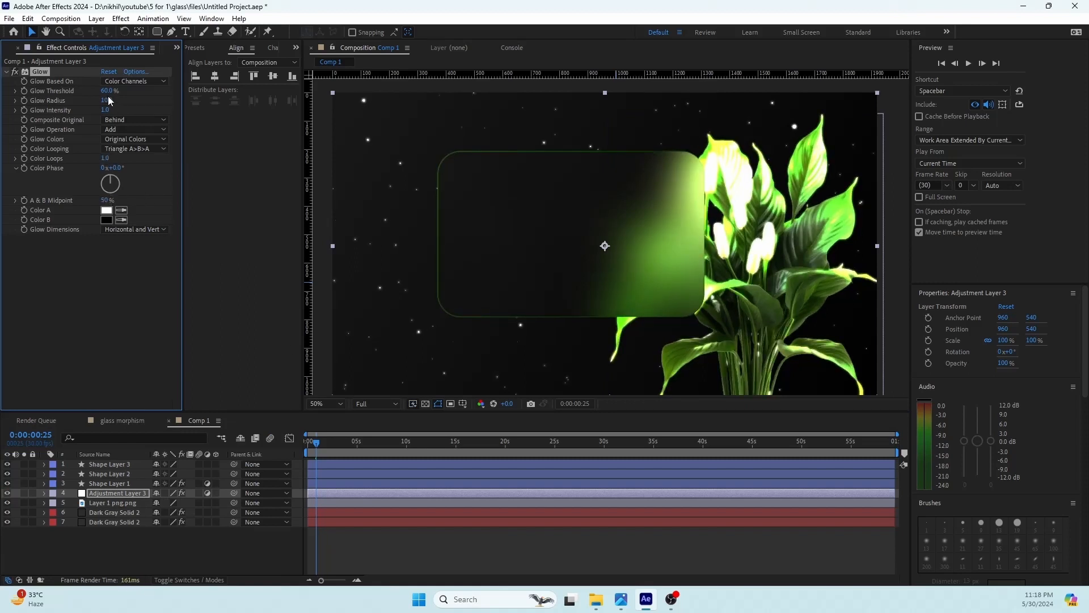
pyautogui.moveTo(110, 102); pyautogui.dragTo(131, 93)
# Check the project's bit depth in its color settings, leaving the settings dialog without changes
pyautogui.click(176, 48)
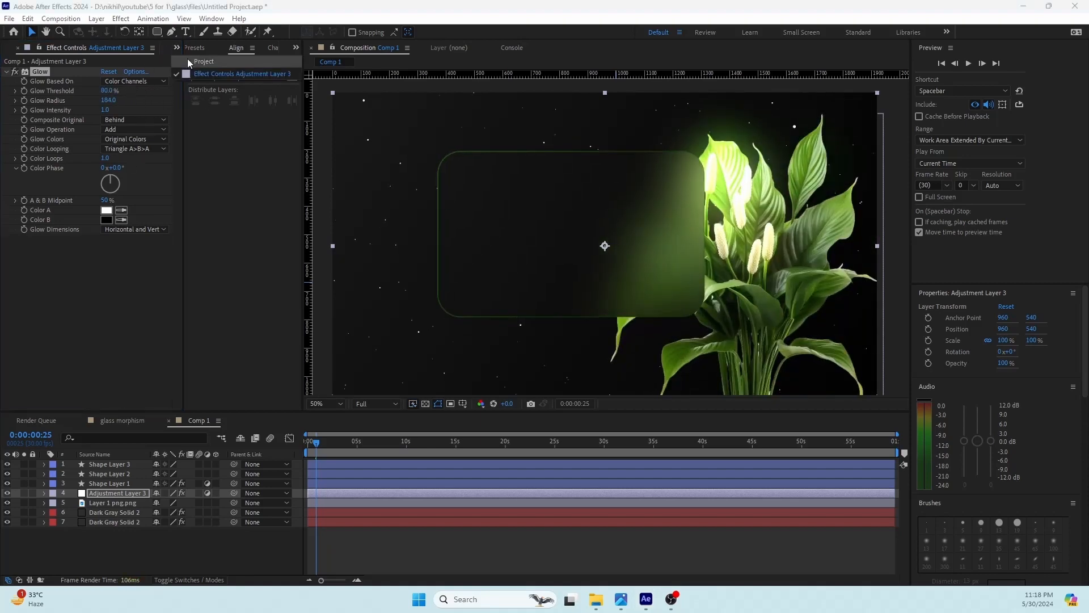
pyautogui.click(186, 61)
pyautogui.click(68, 406)
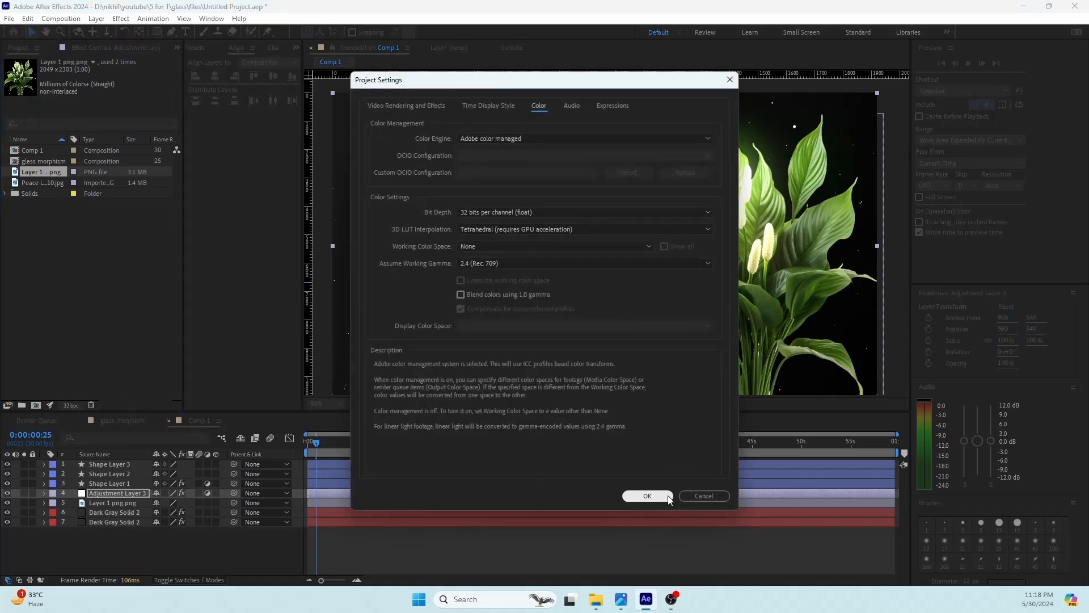
pyautogui.click(699, 495)
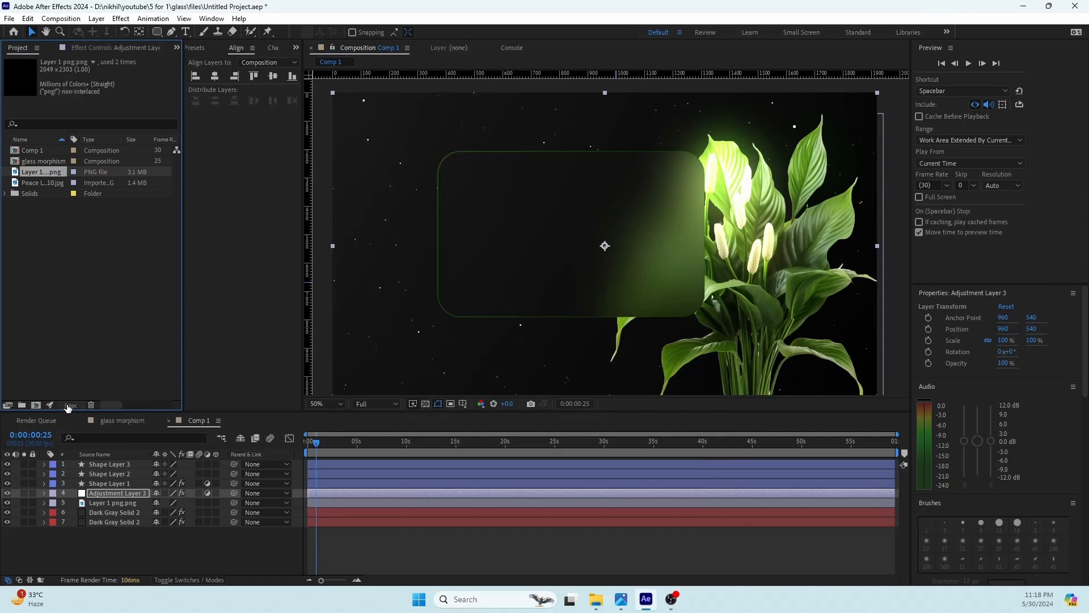
pyautogui.keyDown('alt'); pyautogui.click(69, 406); pyautogui.keyUp('alt')
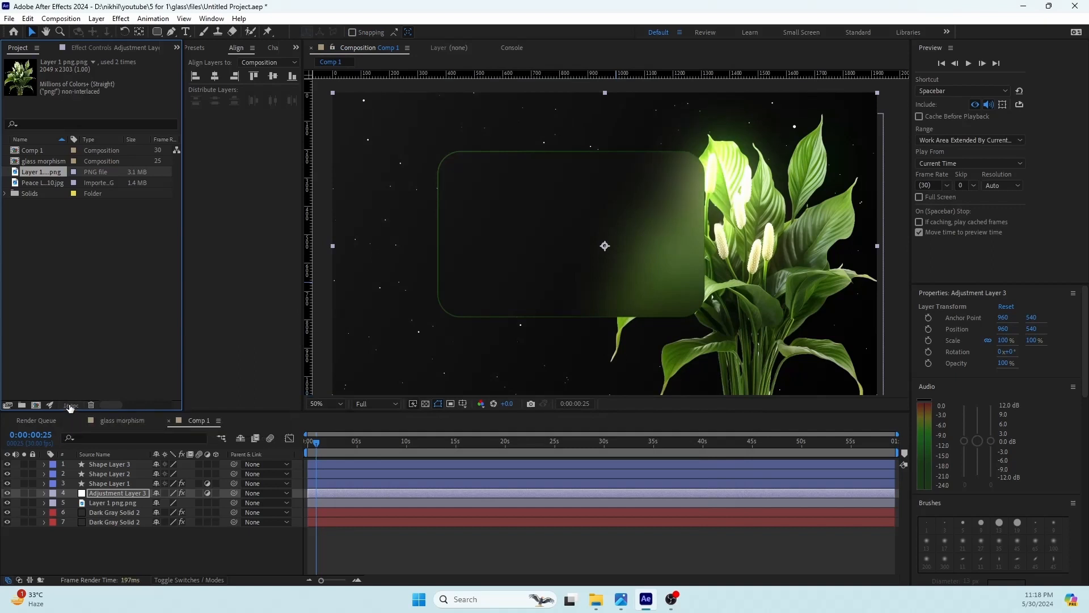
# Switch the project's color depth to 16 bits per channel
pyautogui.keyDown('alt'); pyautogui.click(68, 406); pyautogui.keyUp('alt')
pyautogui.moveTo(690, 287); pyautogui.dragTo(657, 277)
pyautogui.click(188, 540)
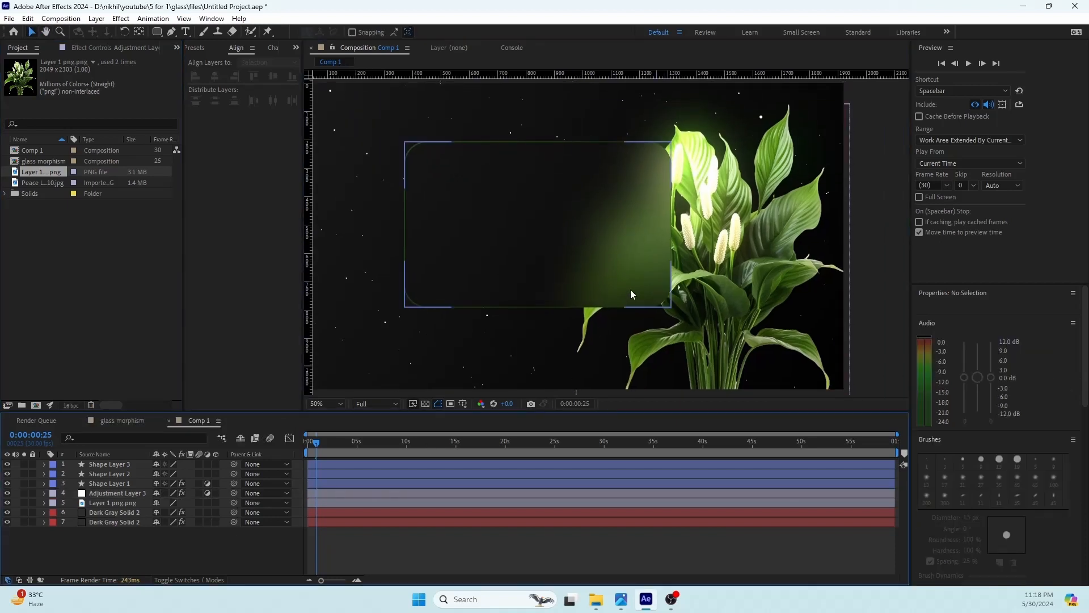
pyautogui.click(601, 237)
pyautogui.click(200, 553)
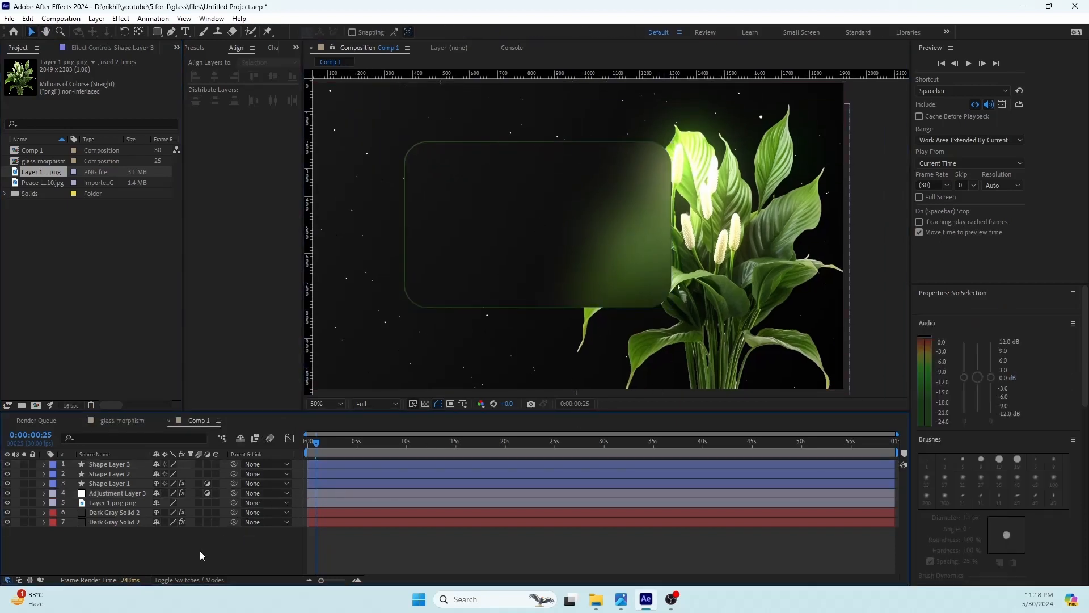
pyautogui.moveTo(632, 264); pyautogui.dragTo(705, 269)
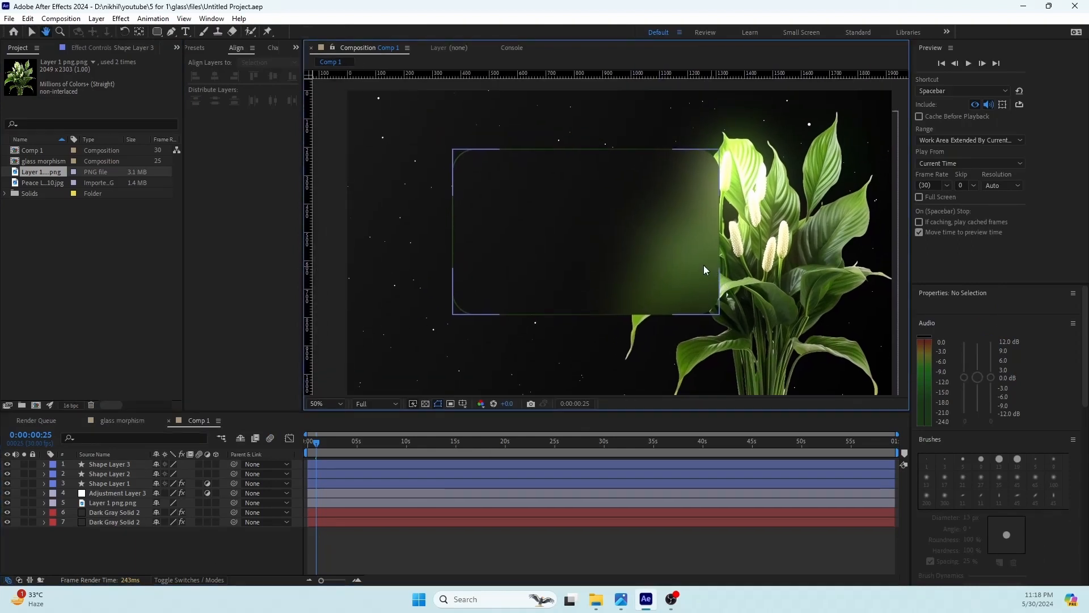
pyautogui.click(695, 270)
pyautogui.click(202, 537)
pyautogui.click(541, 308)
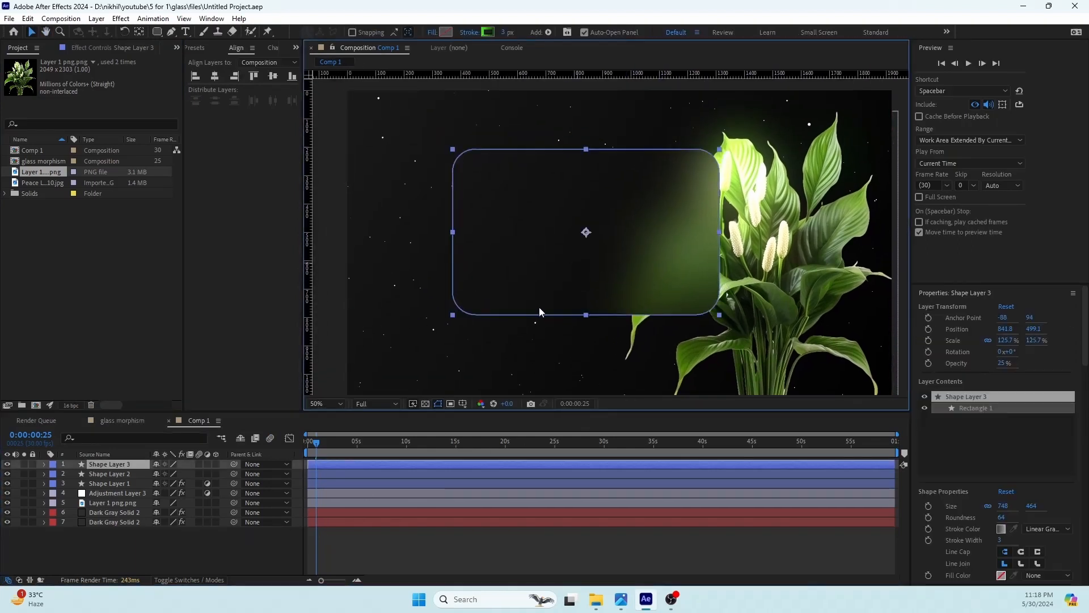
# Hide Shape Layer 2 and Shape Layer 3, and switch Shape Layer 1's adjustment mode off and on to compare the blur
pyautogui.click(111, 484)
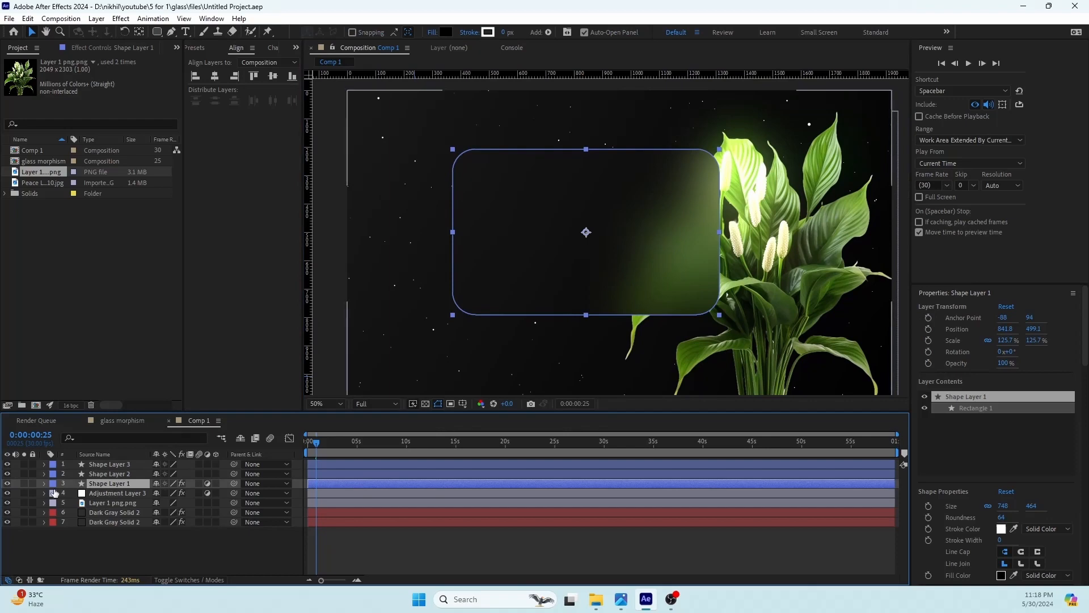
pyautogui.click(8, 474)
pyautogui.click(7, 464)
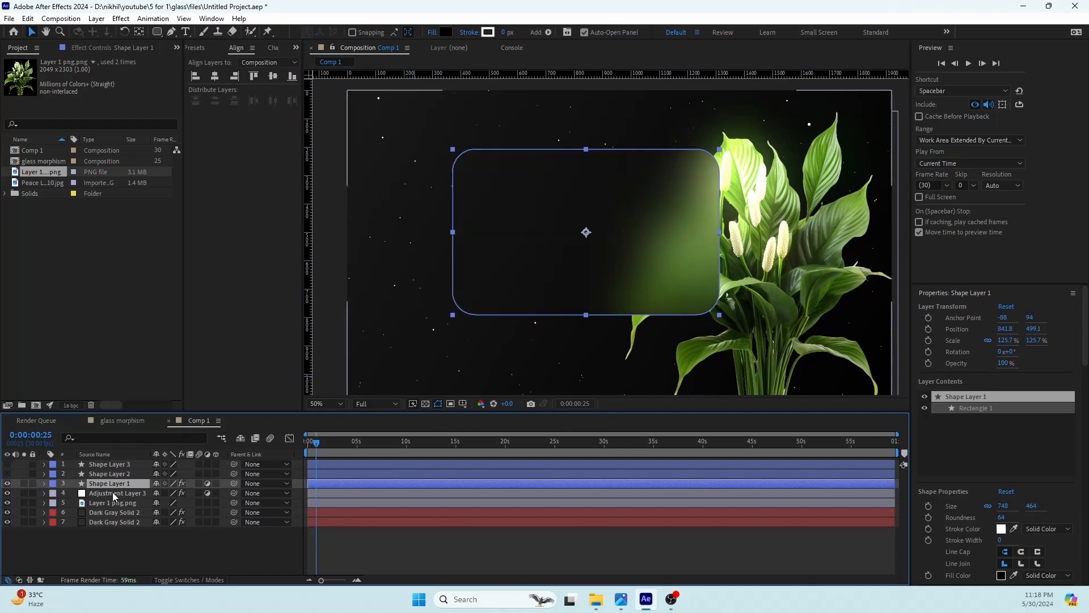
pyautogui.click(208, 484)
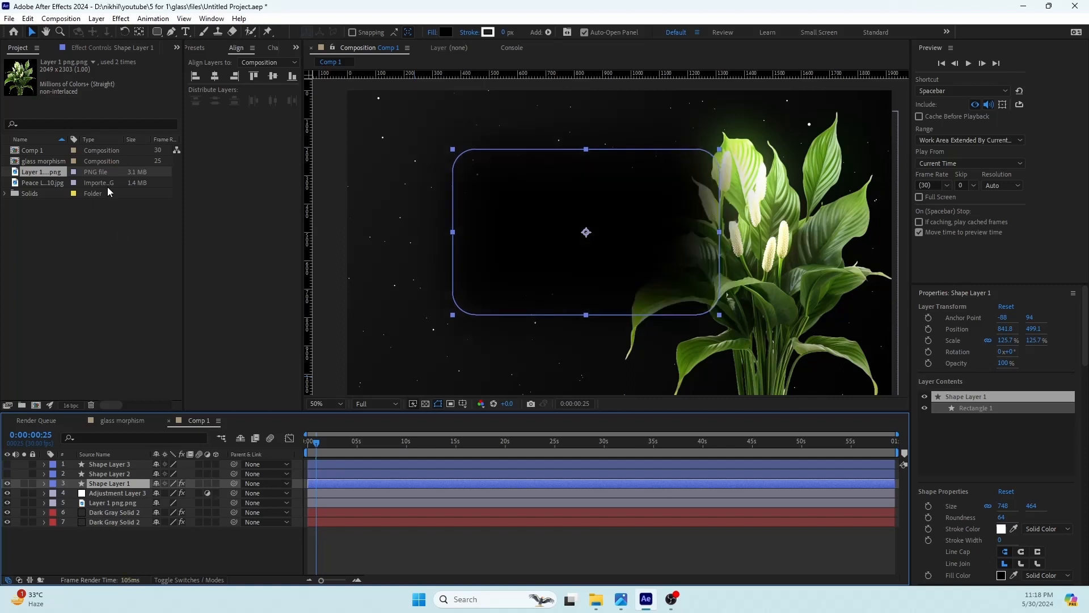
pyautogui.click(100, 50)
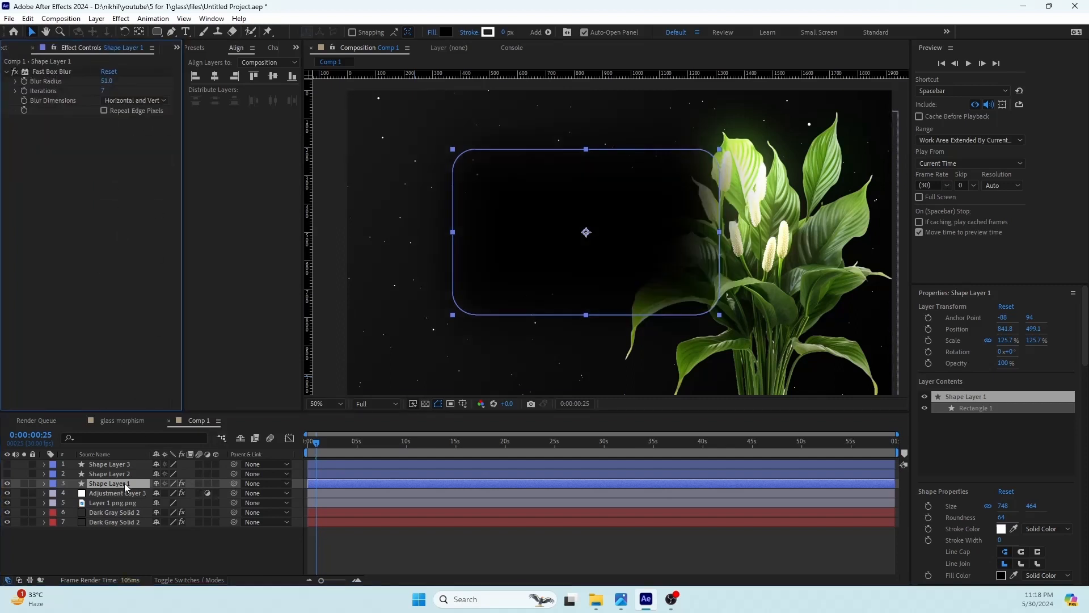
pyautogui.click(208, 483)
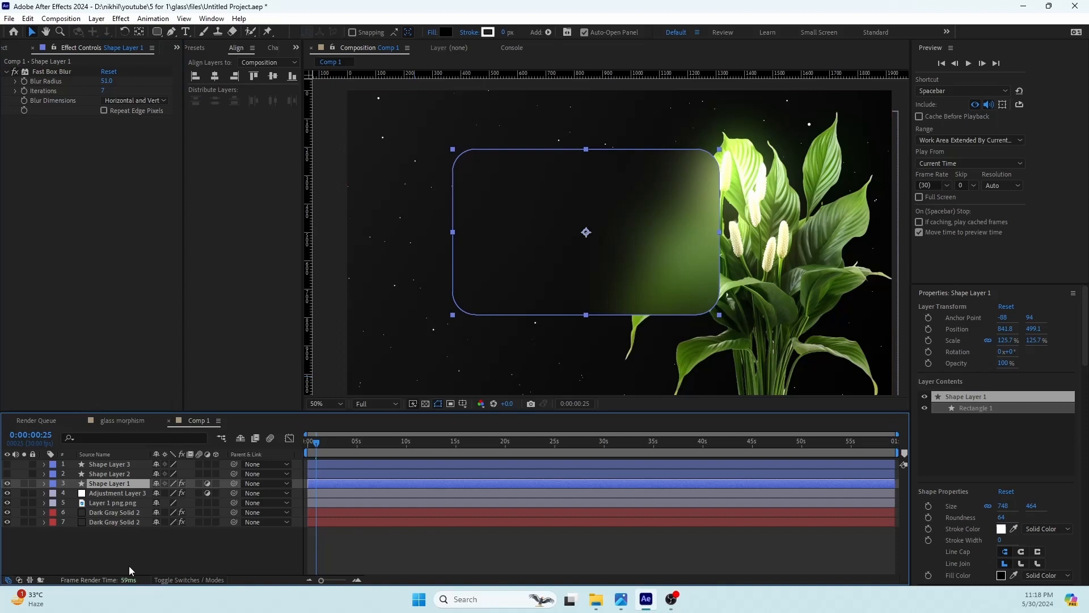
# Turn the visibility of the gradient card layer and the outline layer back on, and check the outline around the card
pyautogui.click(130, 570)
pyautogui.click(116, 474)
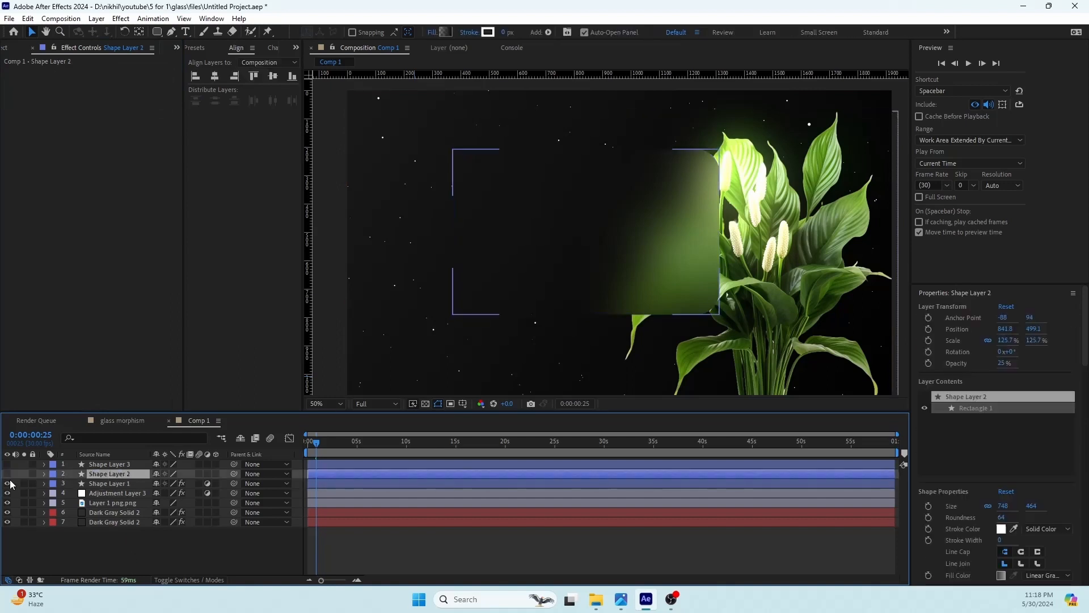
pyautogui.click(6, 474)
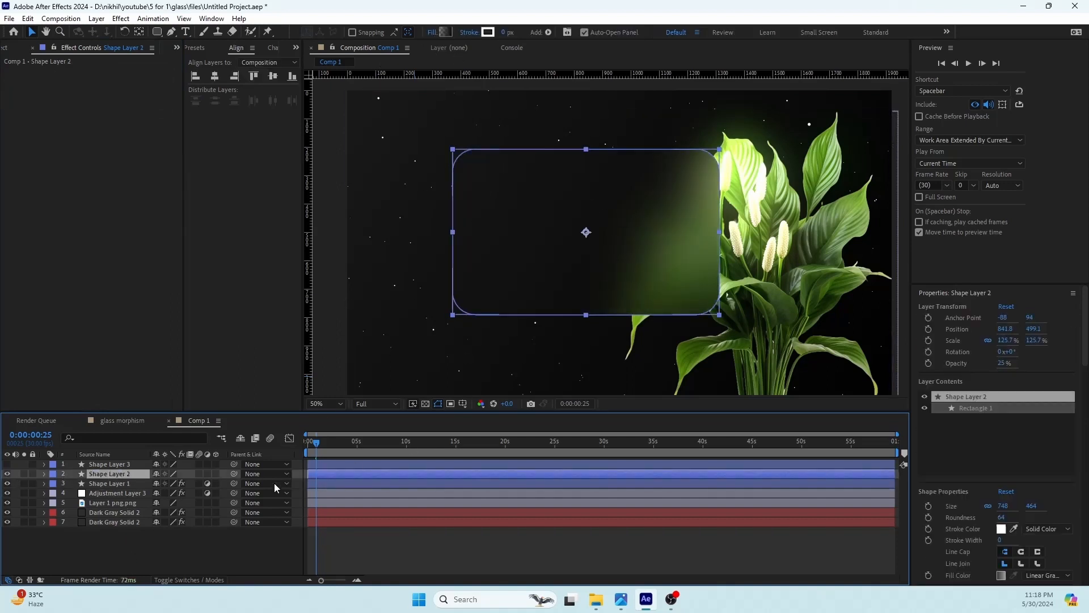
pyautogui.click(253, 536)
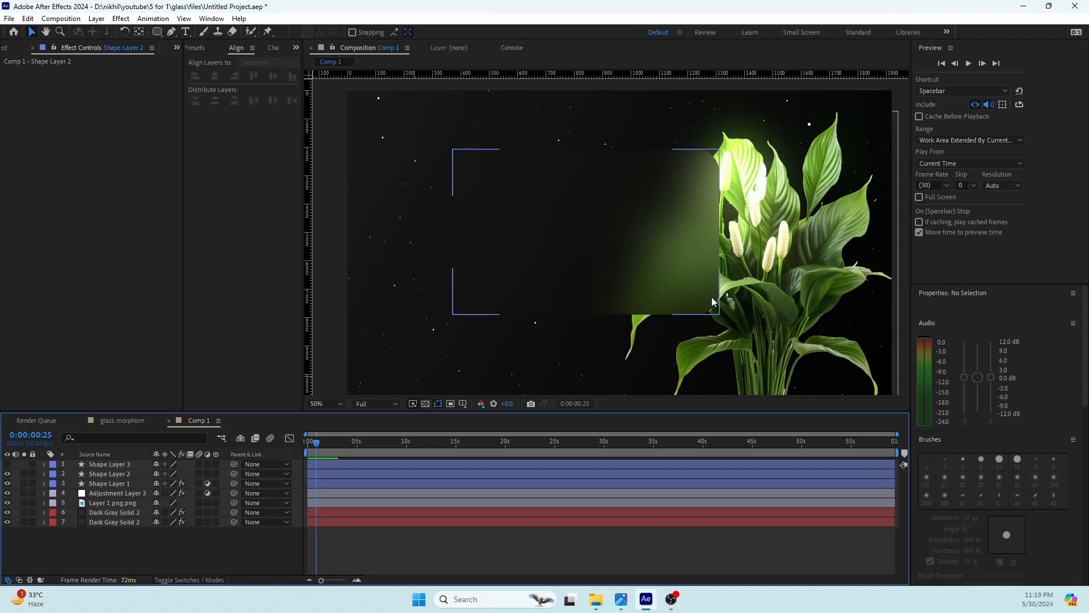
pyautogui.click(111, 467)
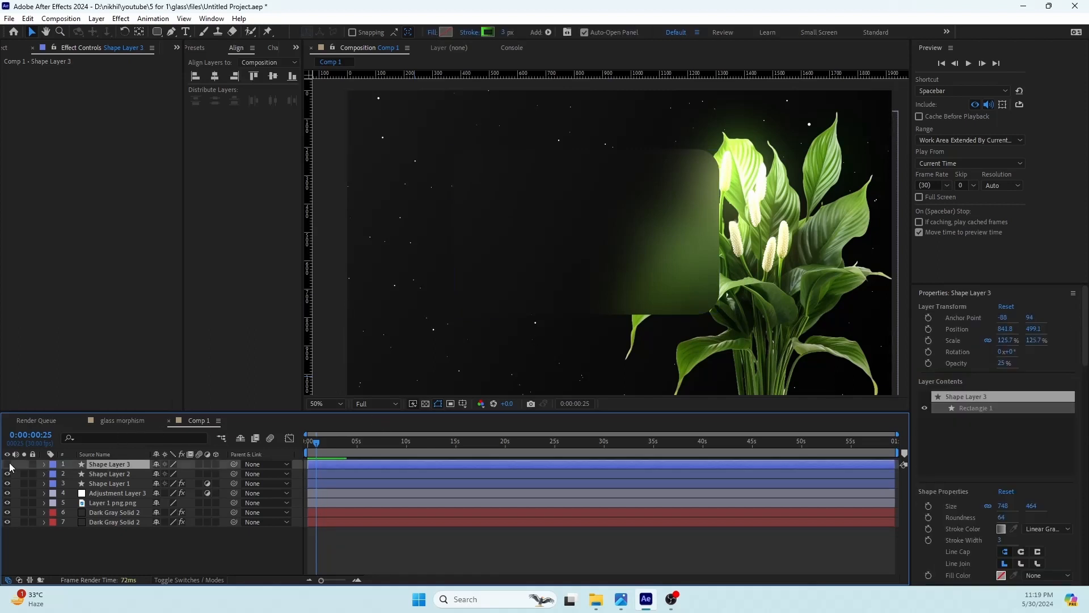
pyautogui.click(121, 567)
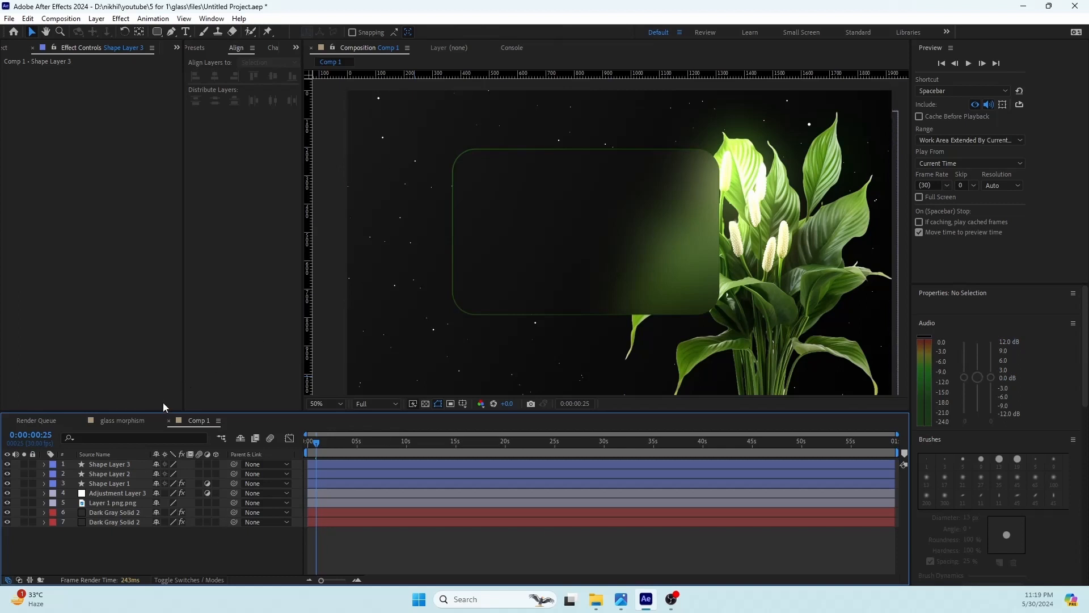
pyautogui.click(117, 464)
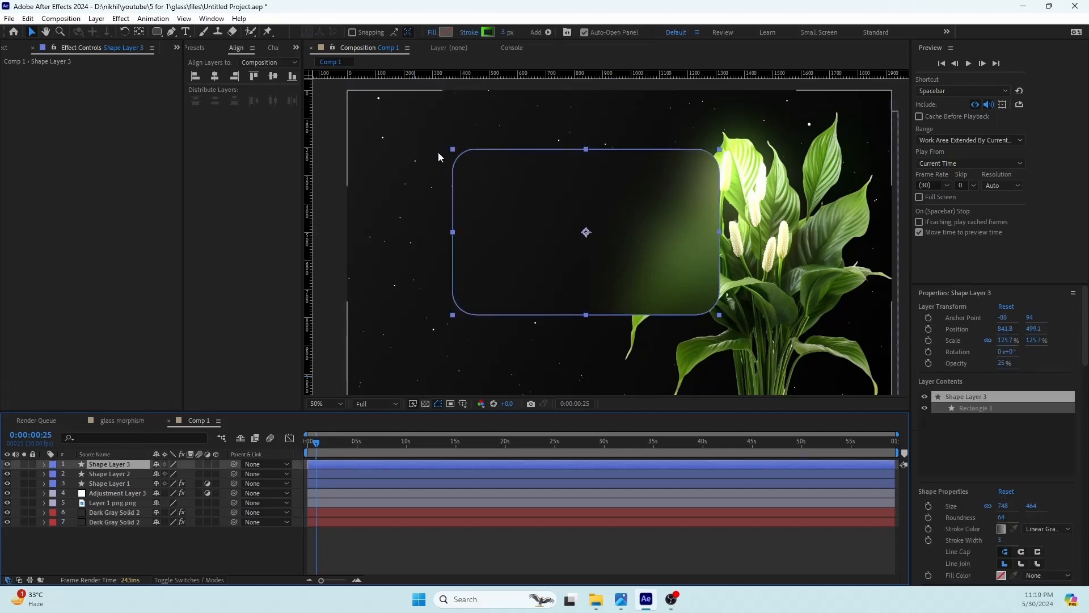
pyautogui.click(202, 546)
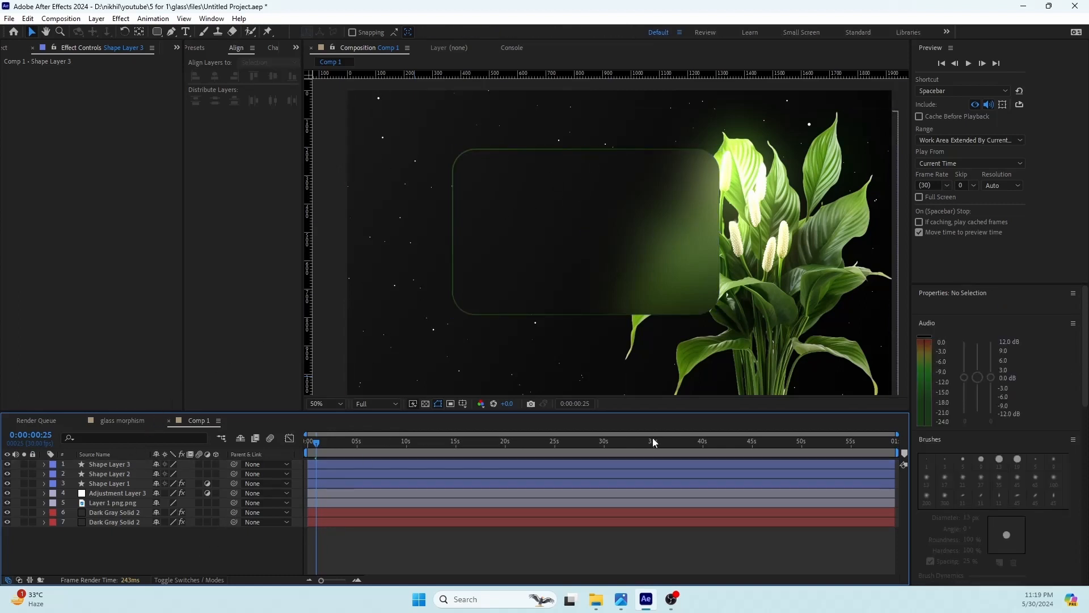
# Duplicate the glow adjustment layer and move the copy to the top of the layer stack
pyautogui.click(113, 493)
pyautogui.hotkey('ctrl', 'd')
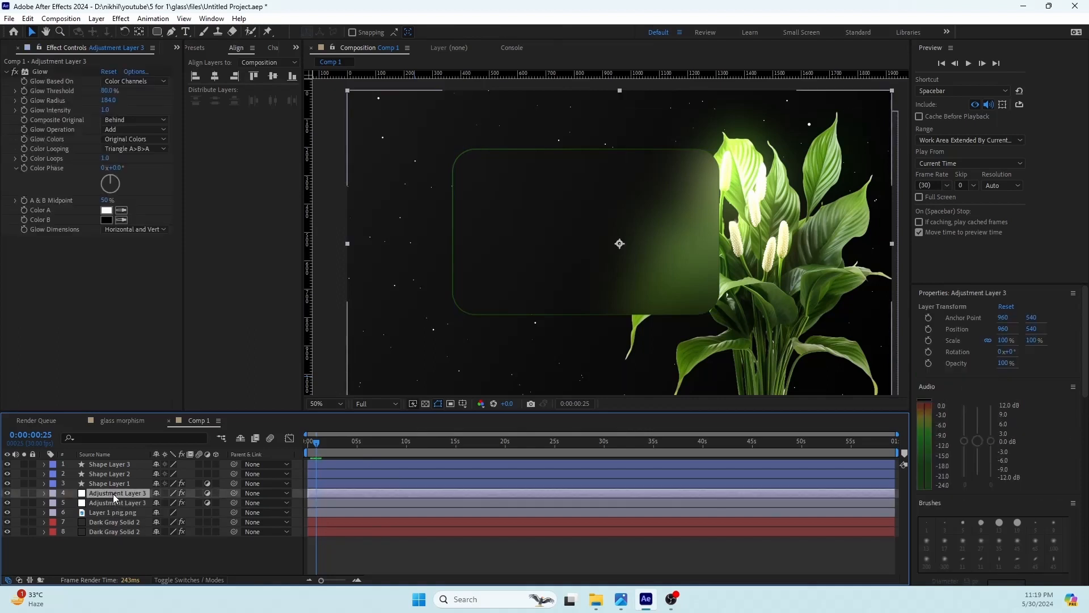
pyautogui.hotkey('ctrl', 'z')
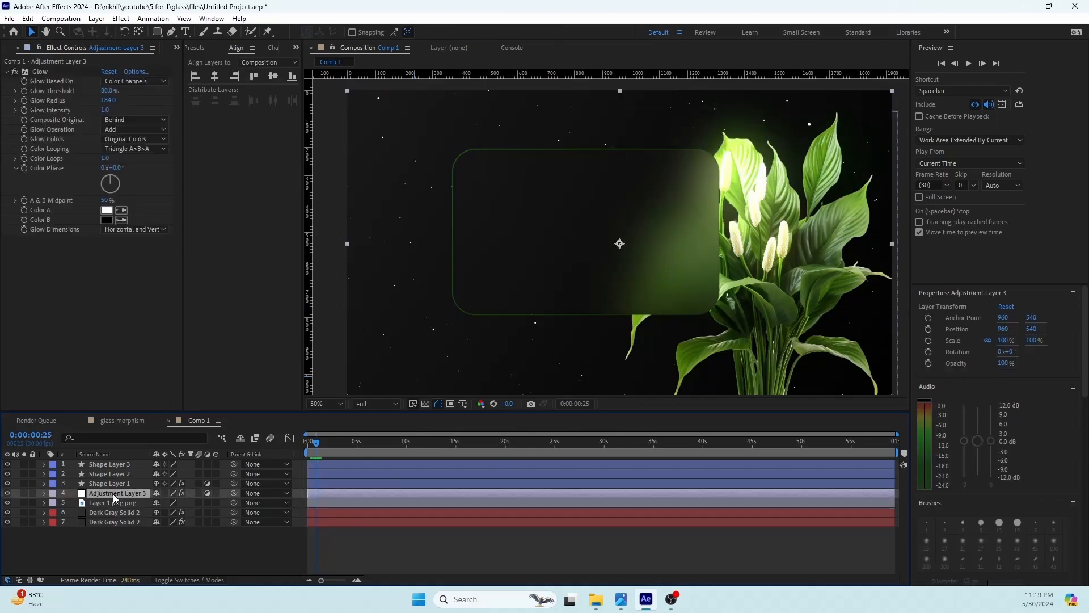
pyautogui.hotkey('ctrl', 'd')
pyautogui.moveTo(113, 494); pyautogui.dragTo(114, 463)
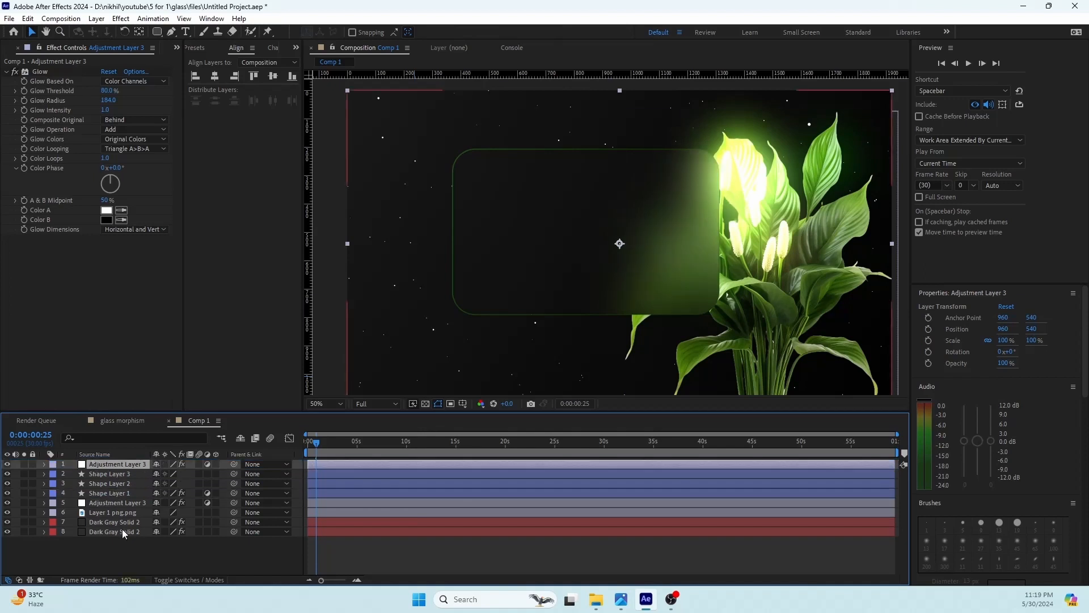
pyautogui.click(169, 541)
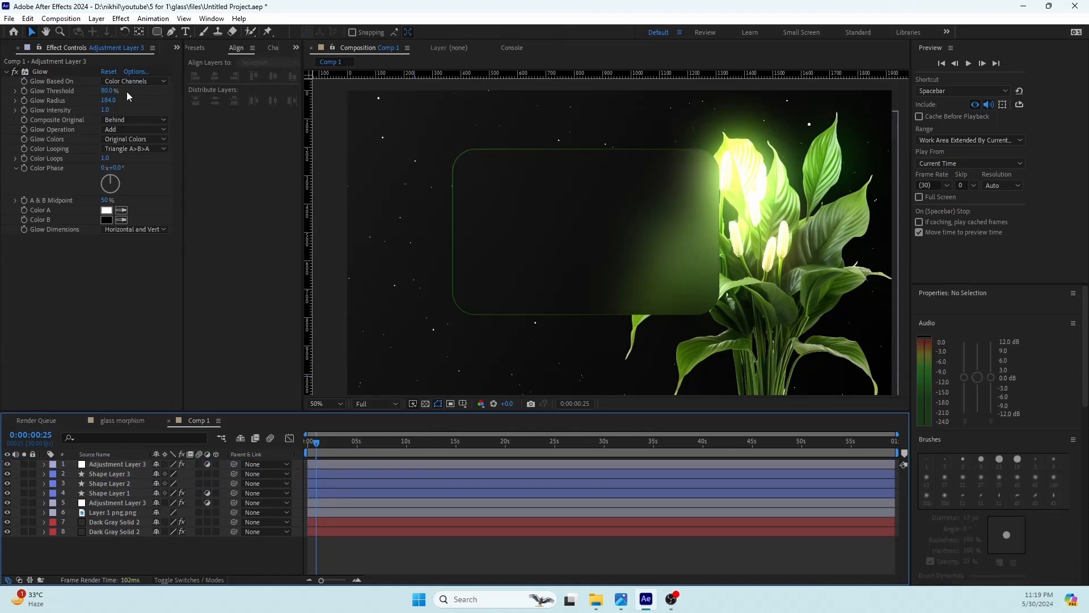
# Set the top adjustment layer's glow radius to 157 and move its Glow effect onto the outline layer, Shape Layer 3
pyautogui.click(109, 103)
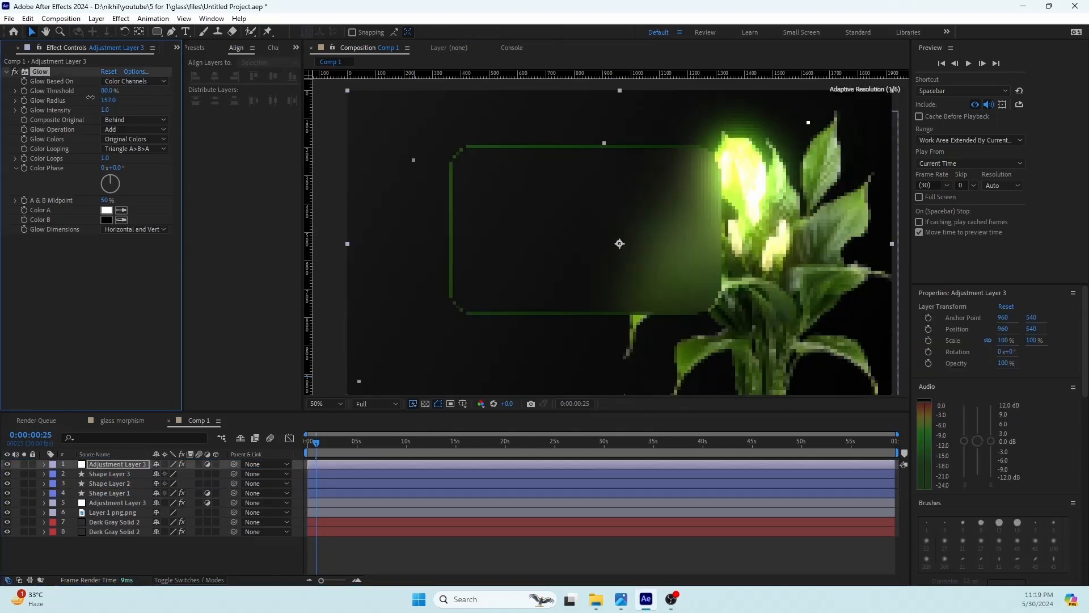
pyautogui.rightClick(42, 77)
pyautogui.click(68, 100)
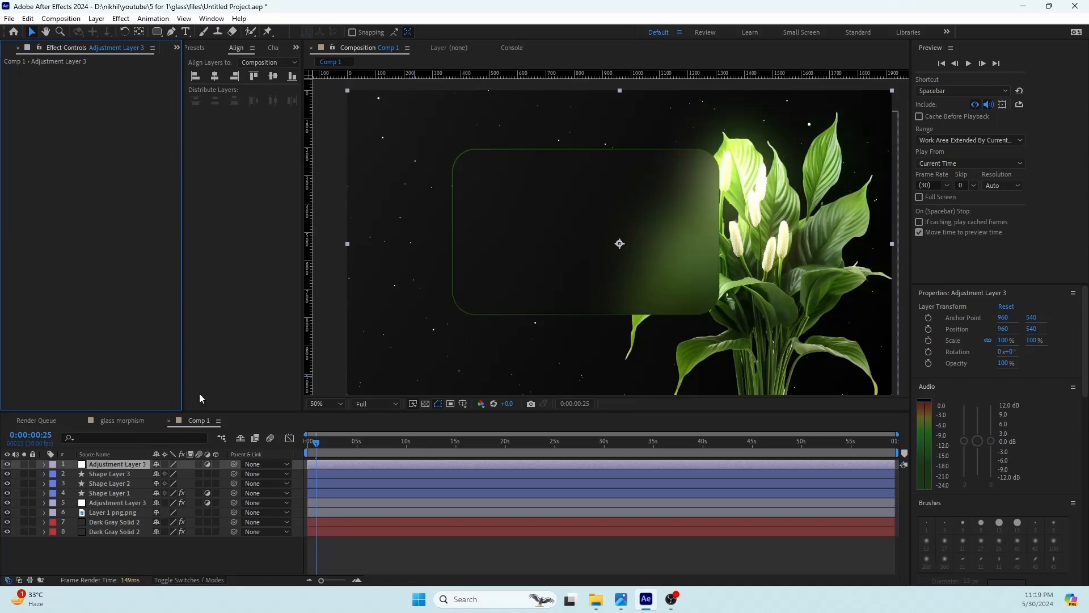
pyautogui.click(110, 475)
pyautogui.hotkey('ctrl', 'v')
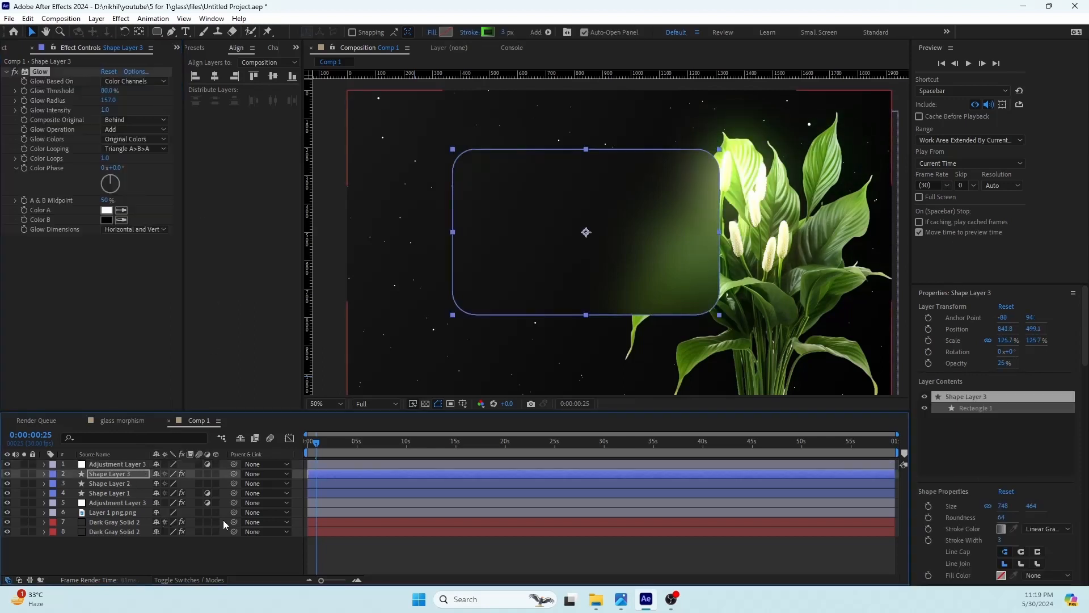
pyautogui.click(179, 561)
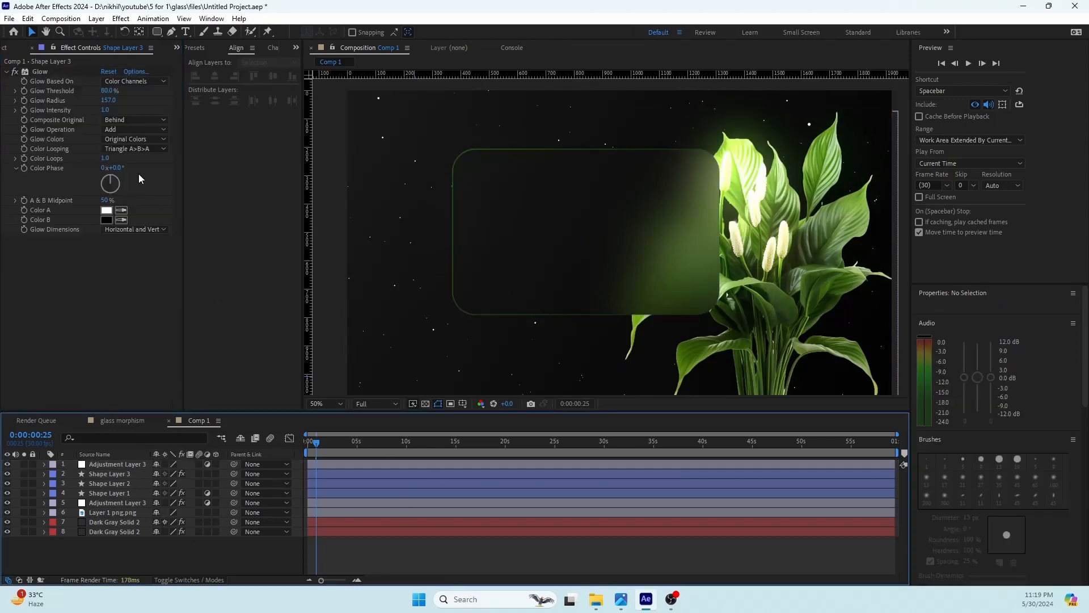
# Set the outline layer's glow intensity to 2.3 and save the project
pyautogui.moveTo(104, 110); pyautogui.dragTo(109, 108)
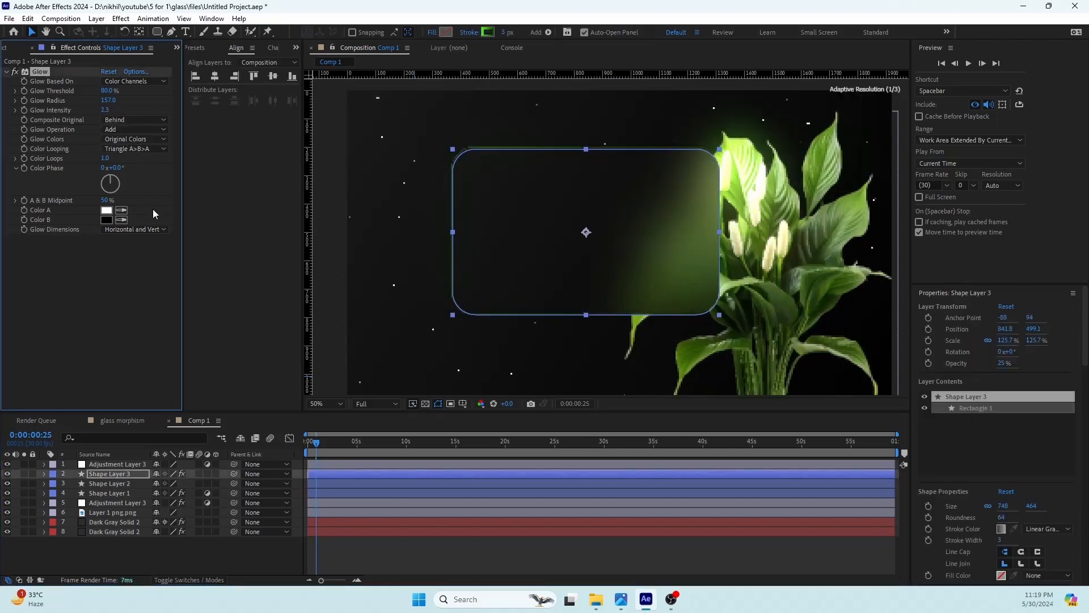
pyautogui.click(181, 550)
pyautogui.scroll(-2, 611, 201)
pyautogui.moveTo(643, 267); pyautogui.dragTo(627, 248)
pyautogui.scroll(2, 604, 250)
pyautogui.hotkey('ctrl', 's')
# Add a new null object directly above the three card shape layers
pyautogui.click(107, 474)
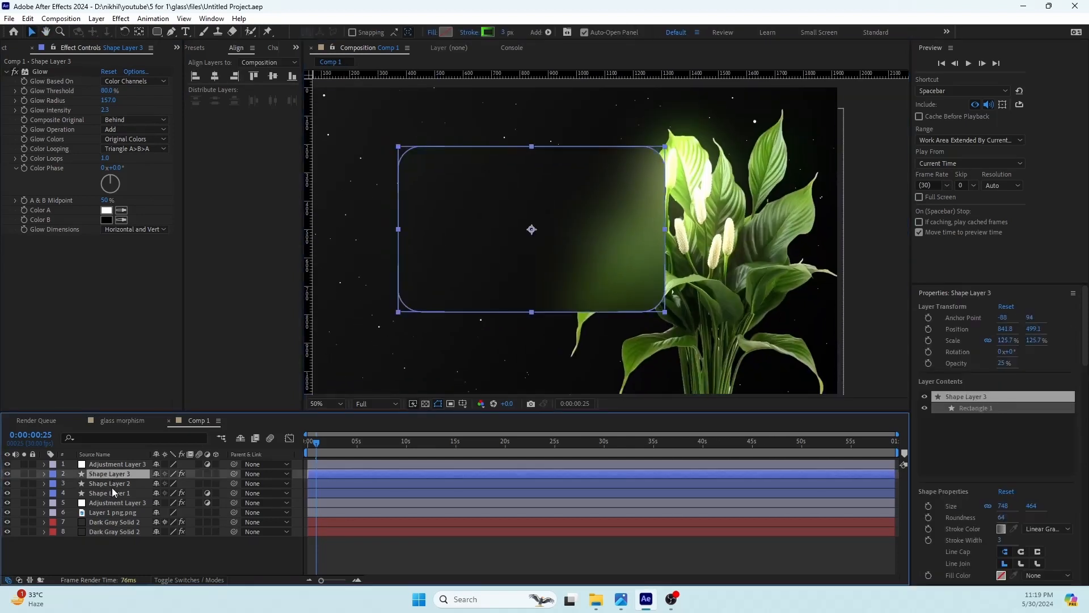
pyautogui.keyDown('shift'); pyautogui.click(110, 493); pyautogui.keyUp('shift')
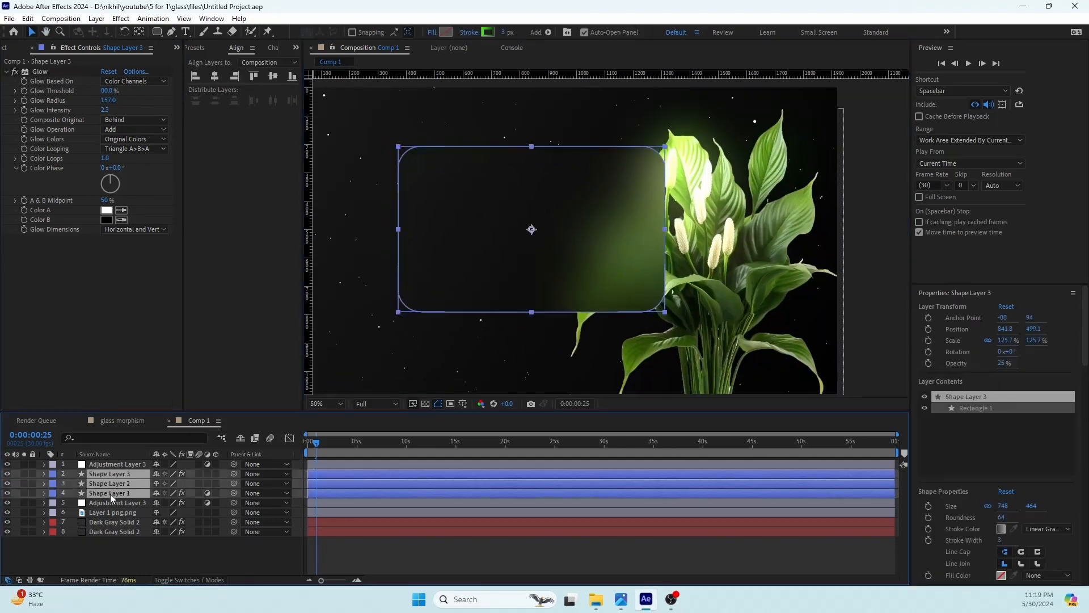
pyautogui.rightClick(141, 551)
pyautogui.moveTo(176, 410)
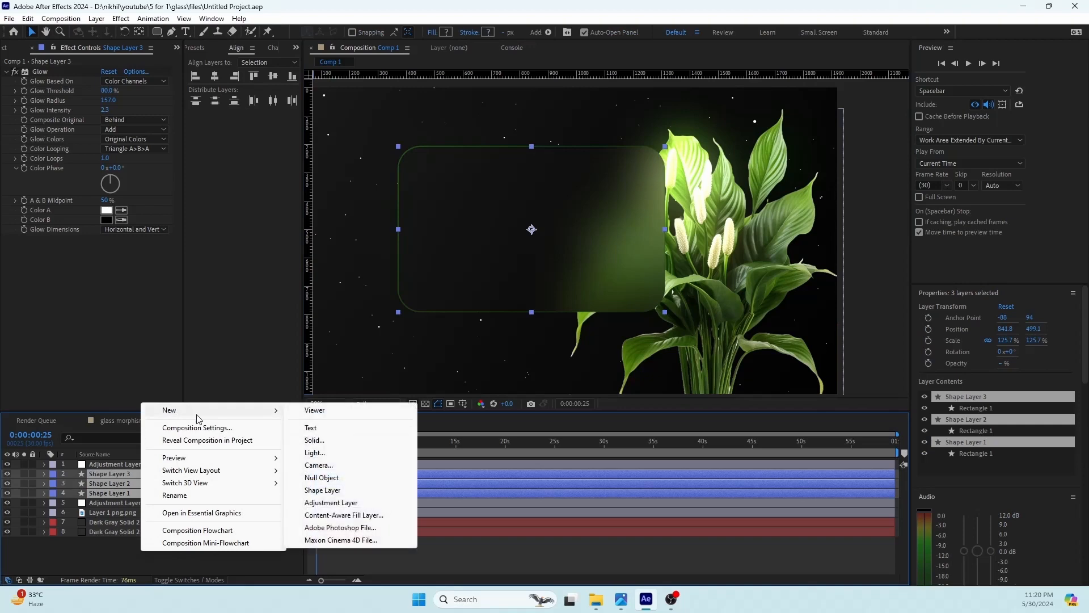
pyautogui.click(331, 478)
# Parent Shape Layers 1, 2 and 3 to the null object
pyautogui.click(106, 484)
pyautogui.keyDown('shift'); pyautogui.click(105, 502); pyautogui.keyUp('shift')
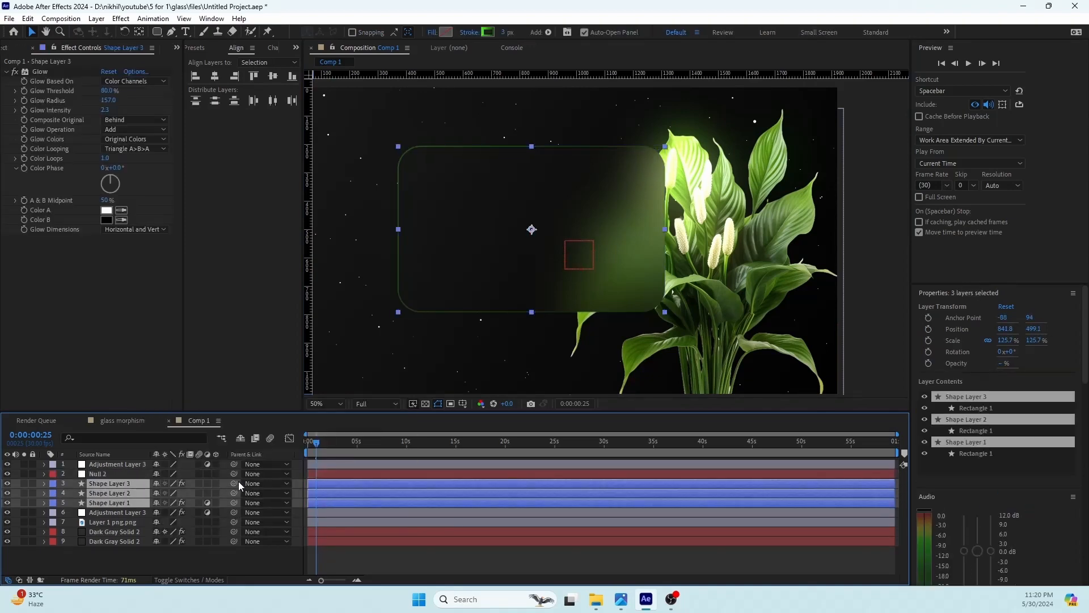
pyautogui.moveTo(233, 484); pyautogui.dragTo(94, 475)
# Add a position keyframe to the null object at 0:00:00:25
pyautogui.click(92, 477)
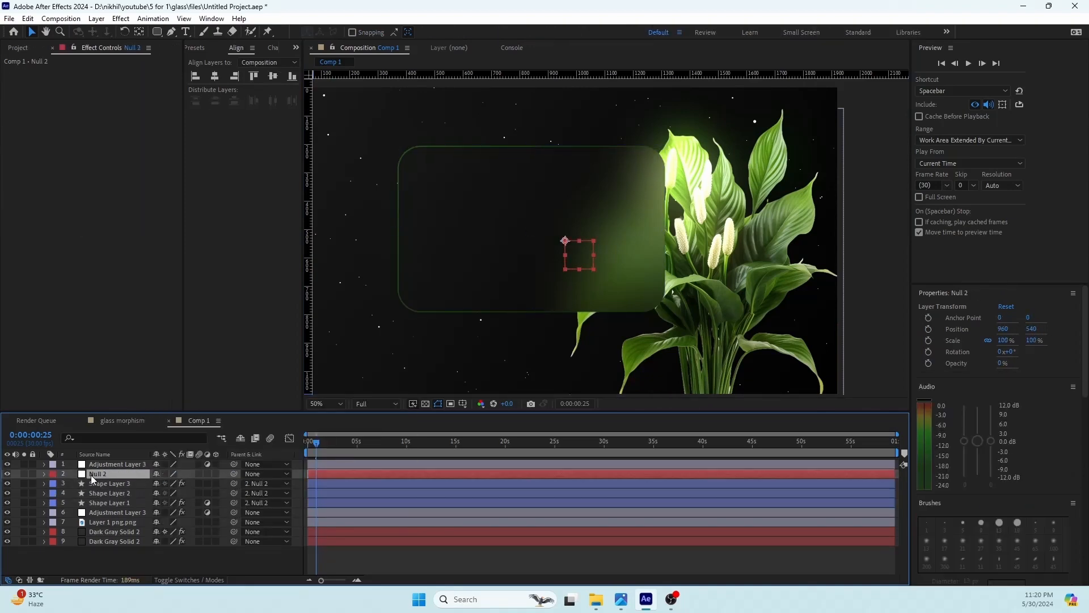
pyautogui.press('p')
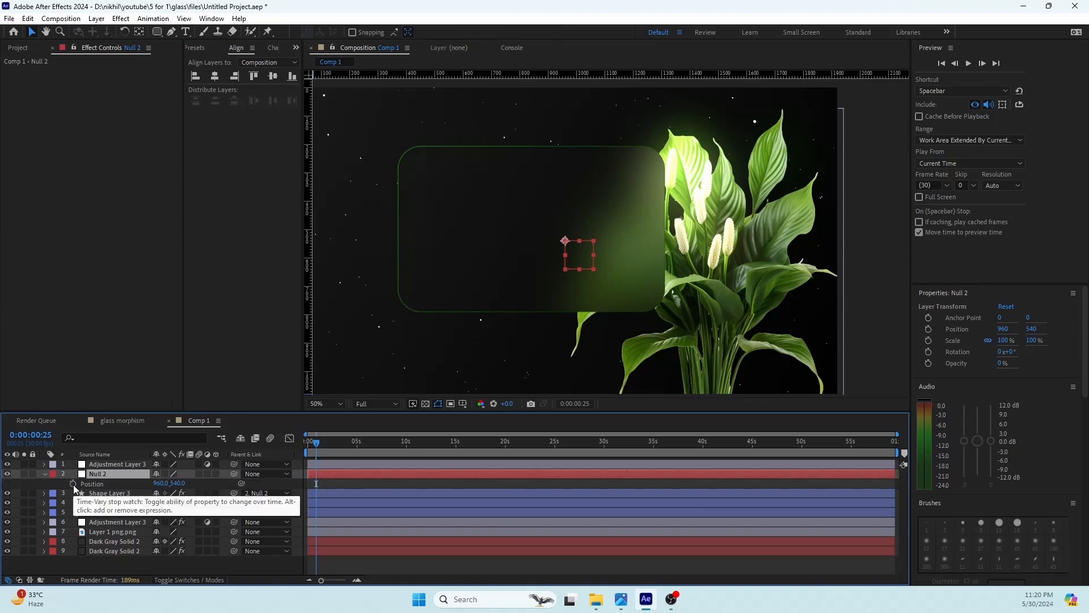
pyautogui.click(73, 484)
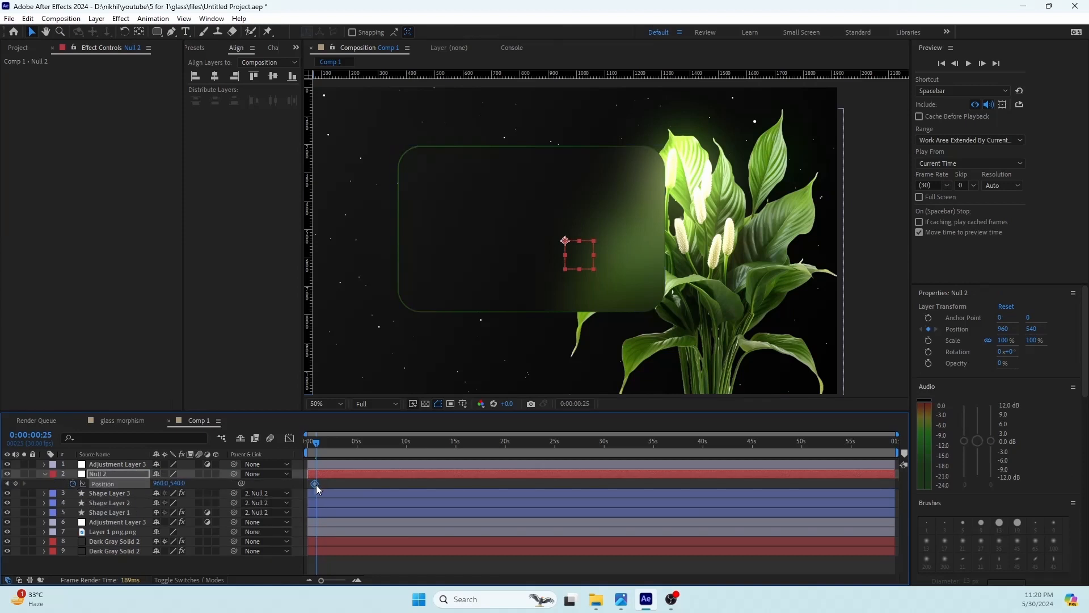
# At time 0:00:00:00, set the null's vertical position to 1656 so the card starts below the frame
pyautogui.moveTo(326, 584); pyautogui.dragTo(341, 584)
pyautogui.moveTo(342, 444); pyautogui.dragTo(293, 445)
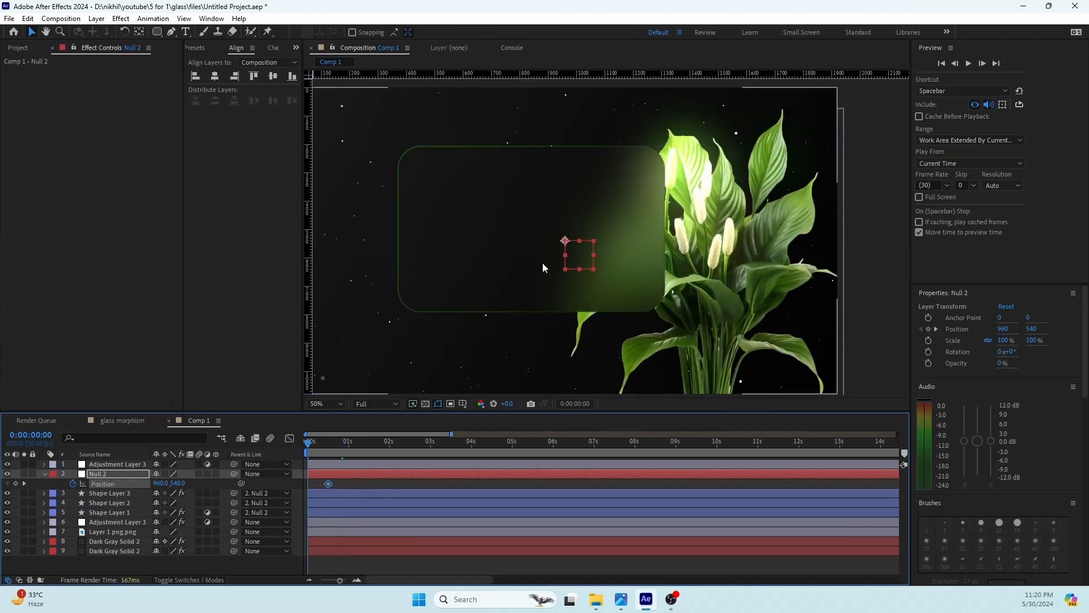
pyautogui.scroll(-2, 536, 250)
pyautogui.moveTo(180, 483); pyautogui.dragTo(414, 472)
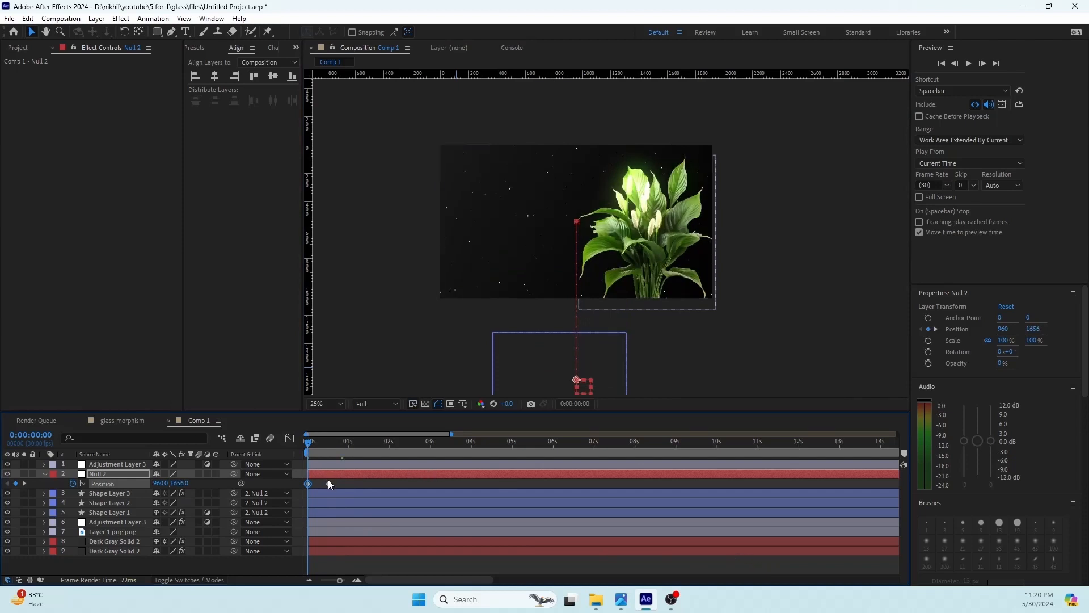
# Apply Easy Ease to both of the null's position keyframes and show their speed curve in the Graph Editor
pyautogui.moveTo(335, 477); pyautogui.dragTo(284, 500)
pyautogui.press('F9')
pyautogui.click(290, 438)
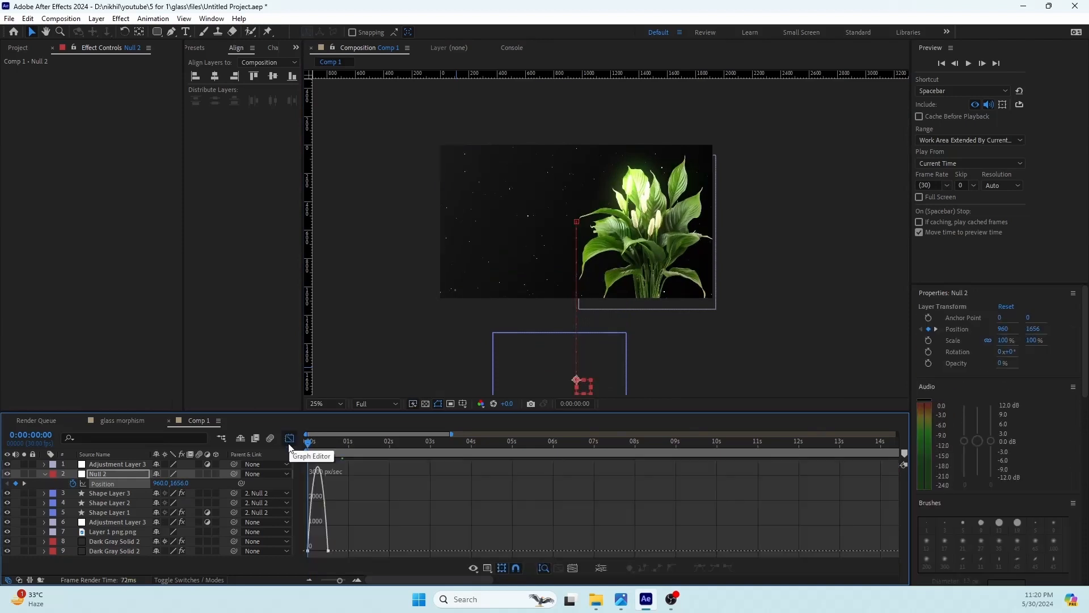
# Reshape the null's position speed curve to peak at the first keyframe and slow gradually into the second, and preview the card's slide
pyautogui.moveTo(340, 580); pyautogui.dragTo(345, 587)
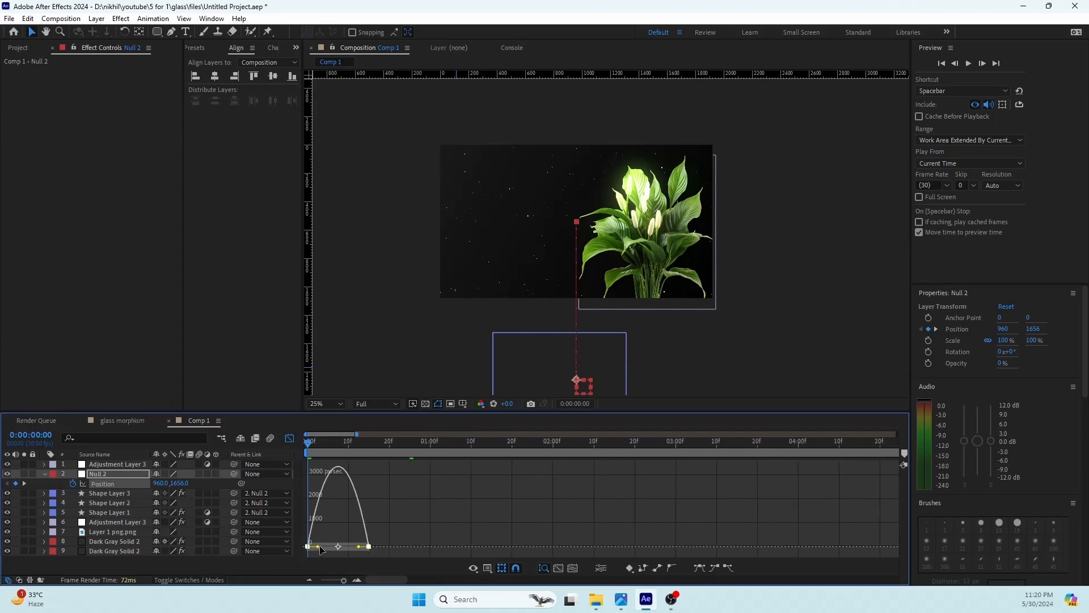
pyautogui.moveTo(318, 549); pyautogui.dragTo(311, 550)
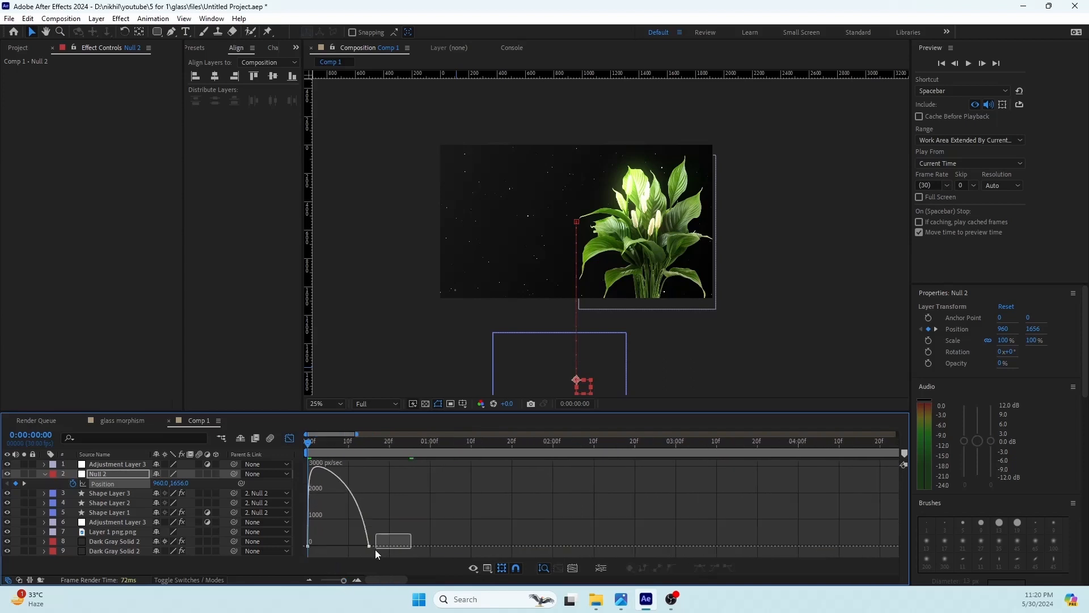
pyautogui.moveTo(354, 550); pyautogui.dragTo(329, 550)
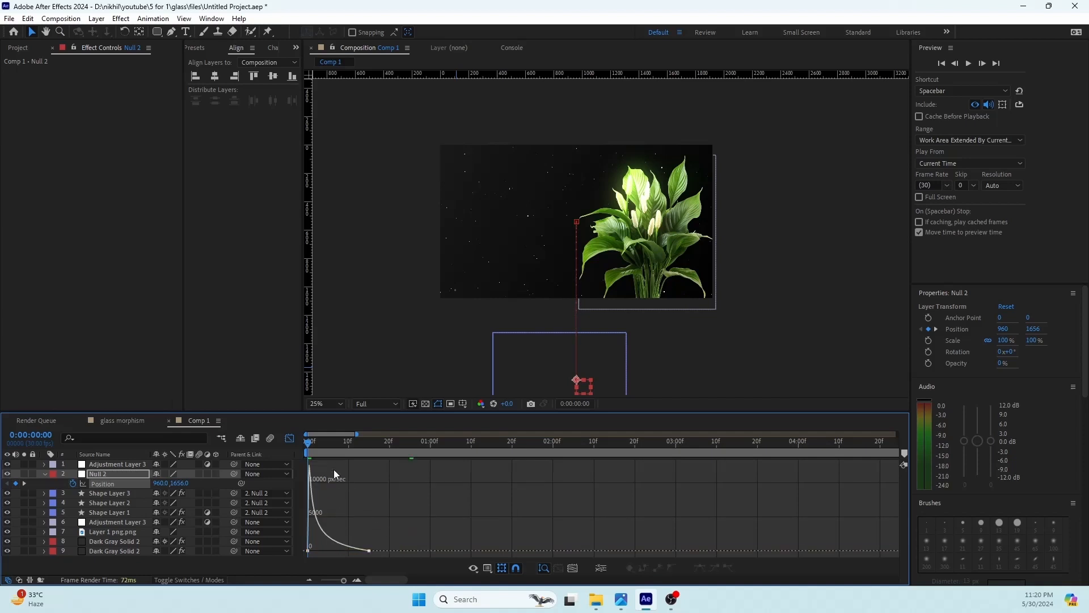
pyautogui.click(290, 439)
pyautogui.press('space')
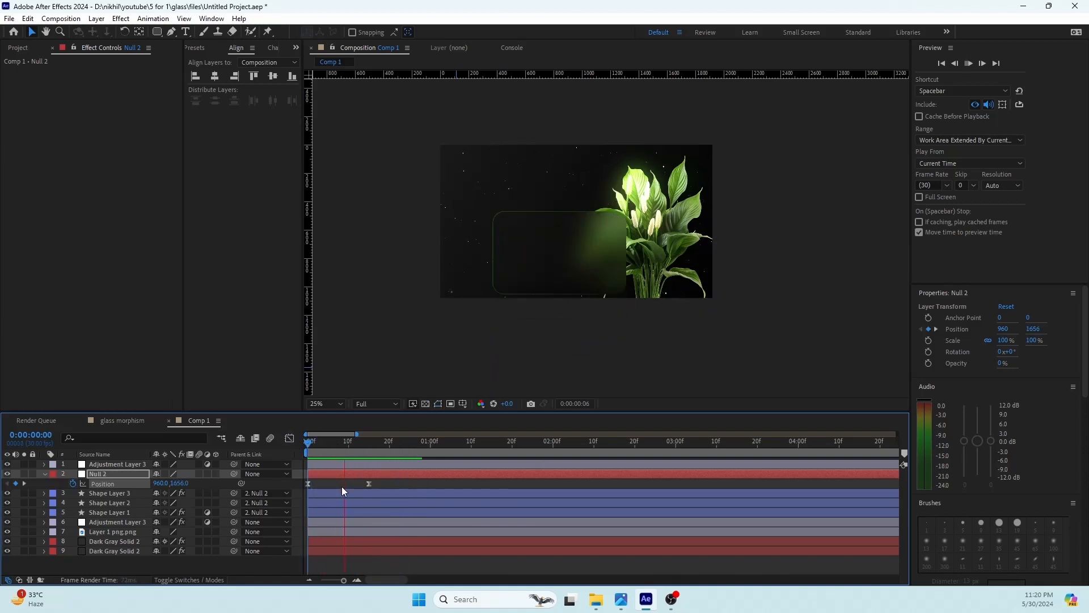
pyautogui.press('space')
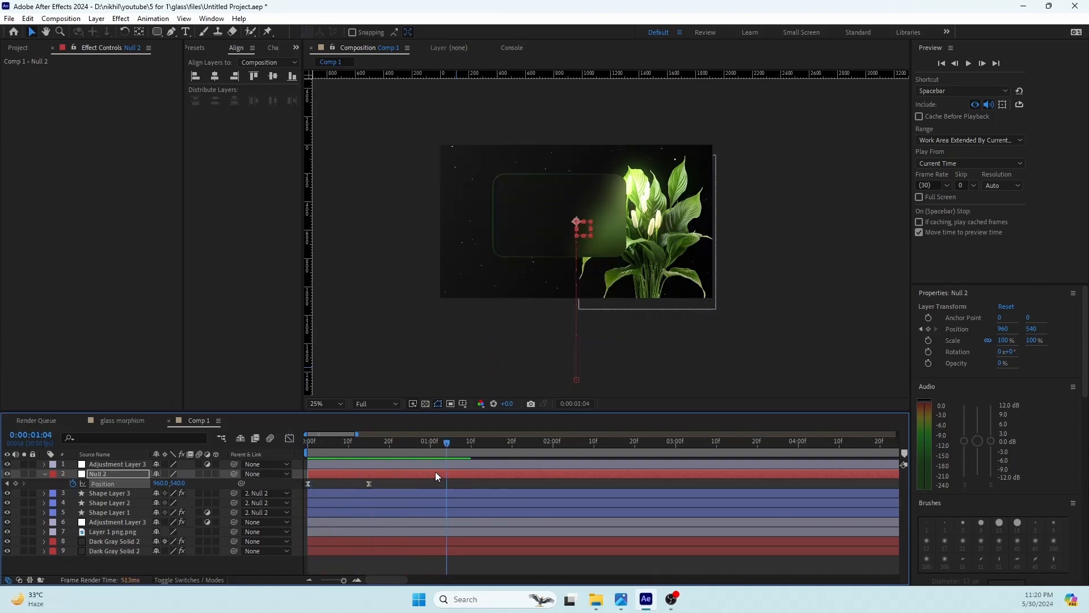
# At 0:00:00:17, add a two-line text layer reading "glass numorphi" in the upper part of the glass card
pyautogui.click(383, 449)
pyautogui.scroll(2, 504, 190)
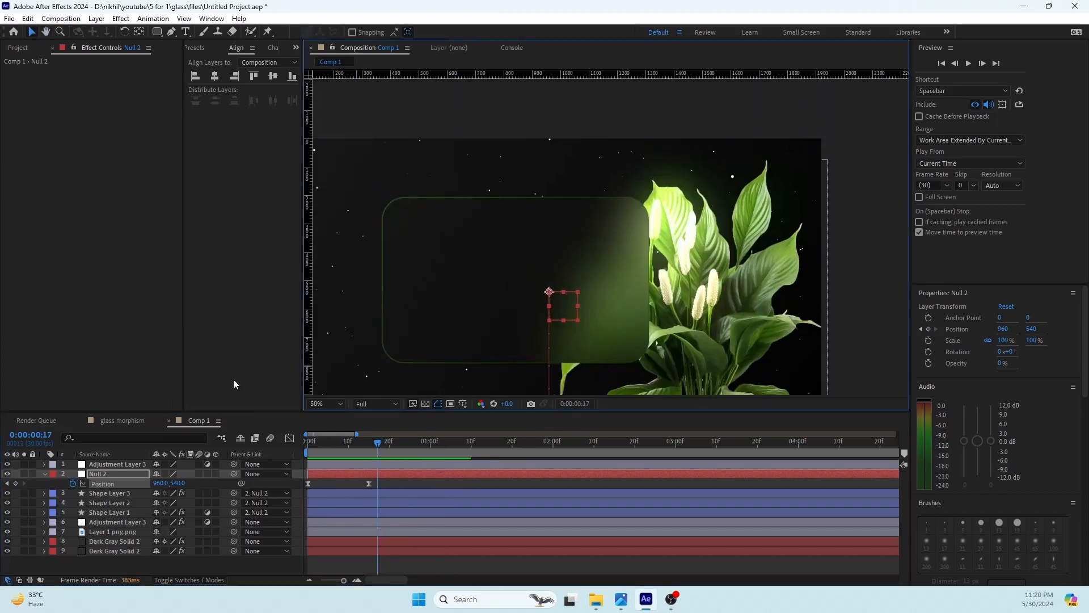
pyautogui.hotkey('ctrl', 't')
pyautogui.click(430, 248)
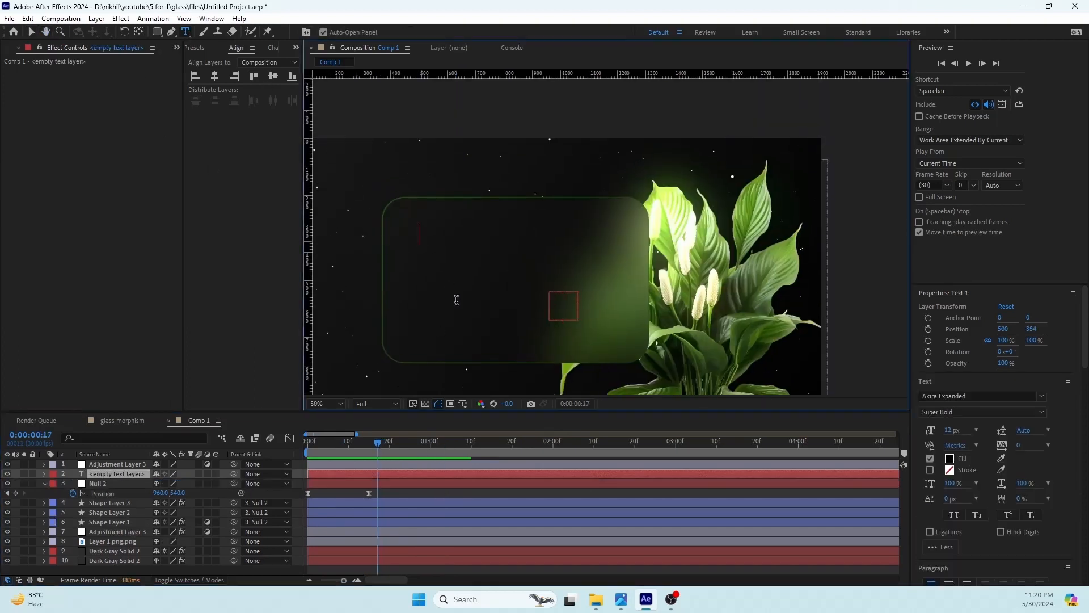
pyautogui.write('glass ')
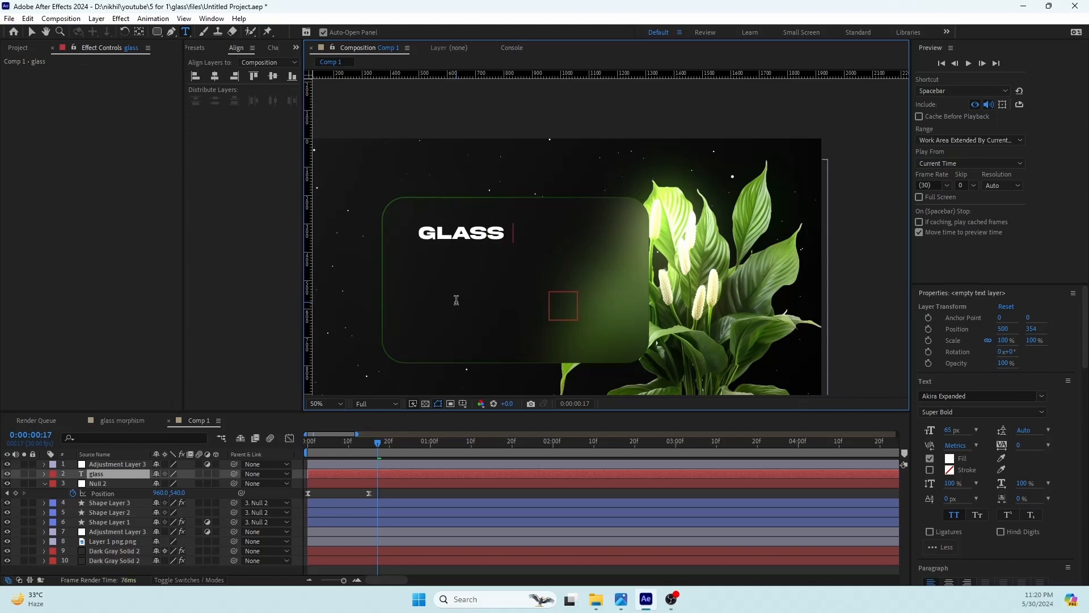
pyautogui.write('numor')
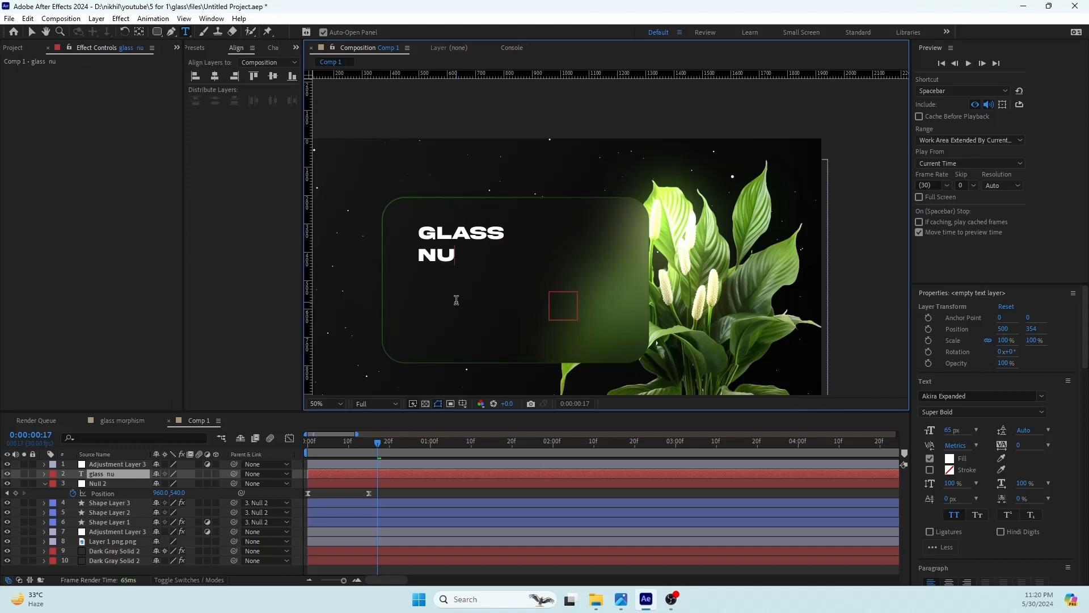
pyautogui.write('phi')
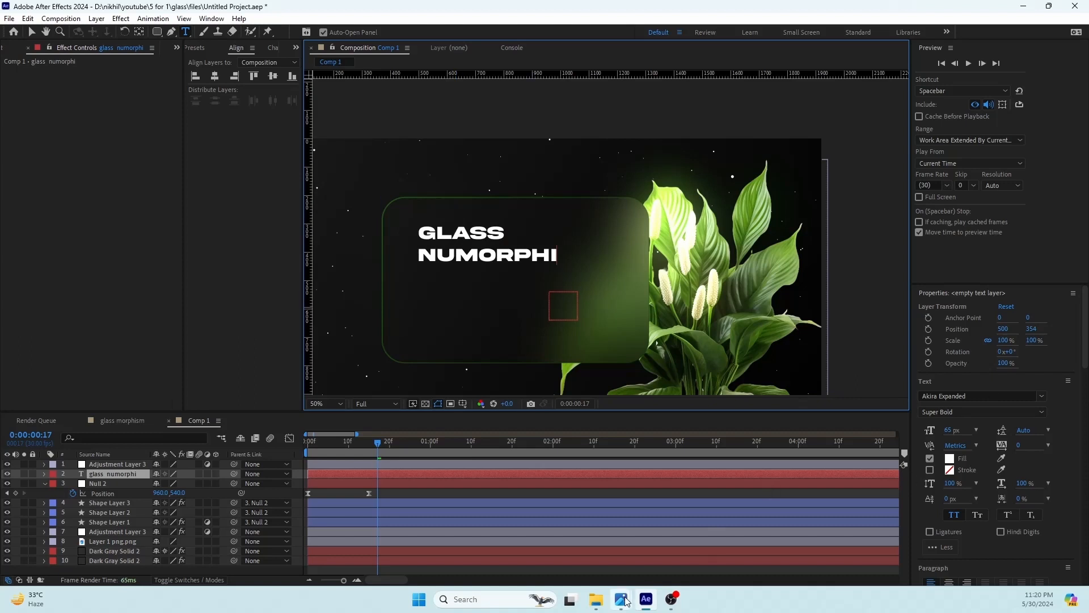
# Check the open reference image and the glass morphism composition for the card's title wording
pyautogui.moveTo(621, 599)
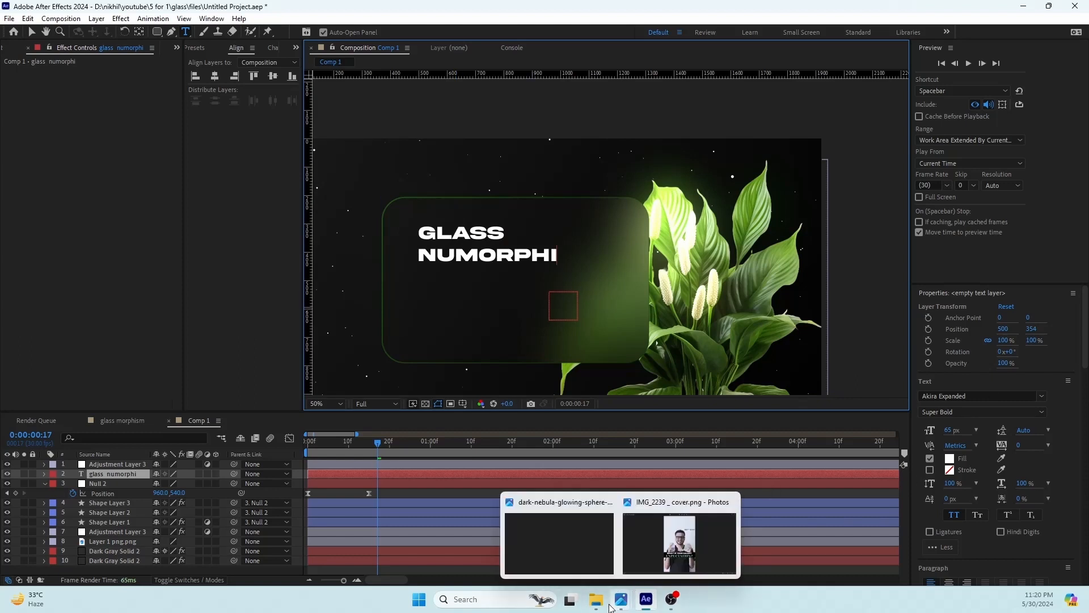
pyautogui.click(573, 549)
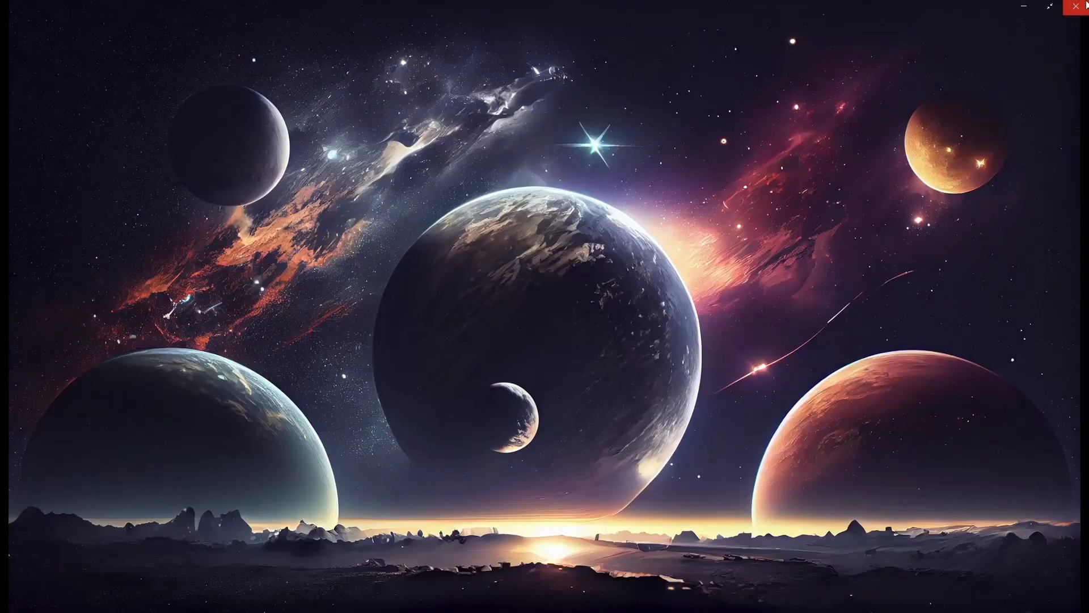
pyautogui.click(1083, 4)
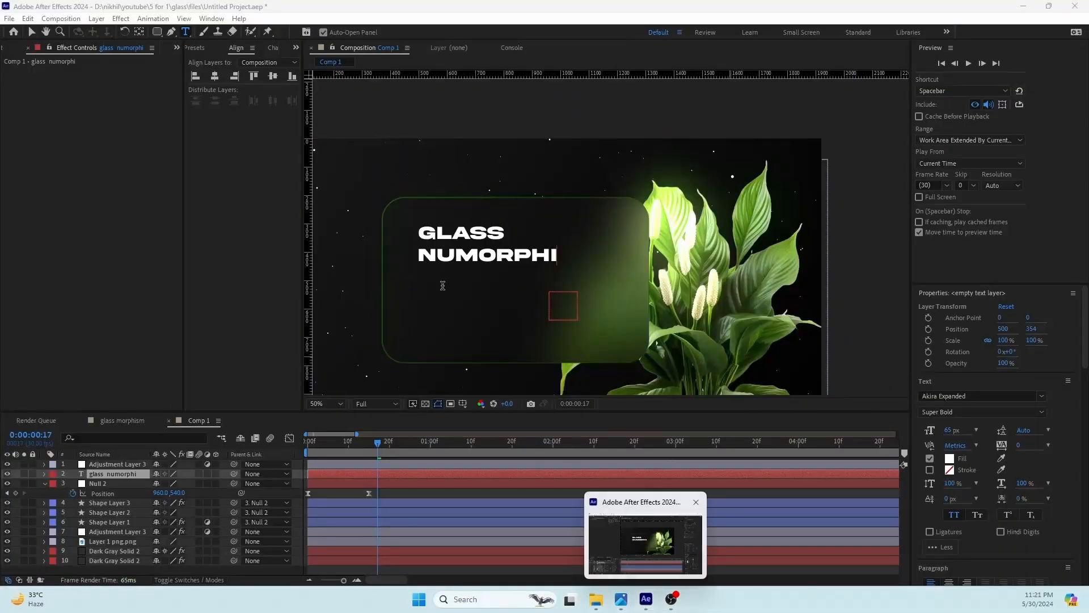
pyautogui.click(140, 420)
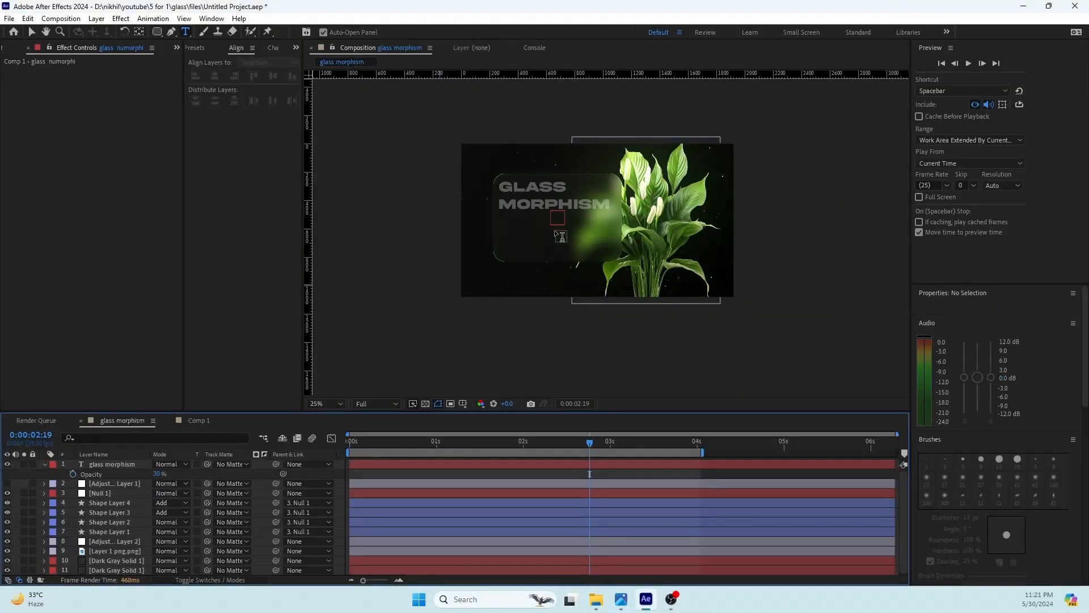
pyautogui.click(199, 420)
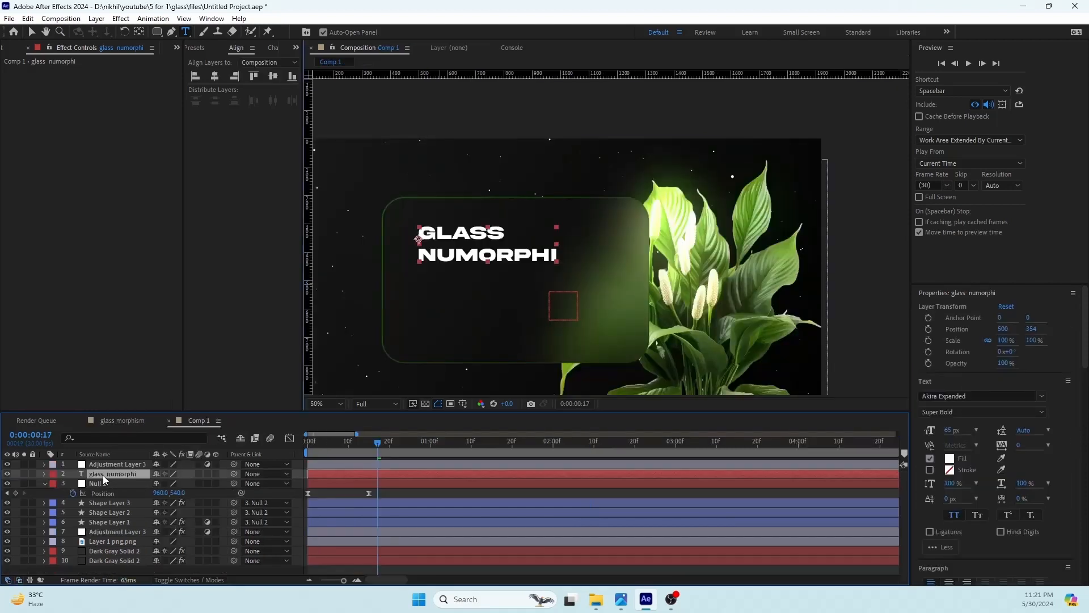
# Replace the second line of the card's title text with "morphism"
pyautogui.doubleClick(103, 475)
pyautogui.moveTo(422, 257); pyautogui.dragTo(554, 260)
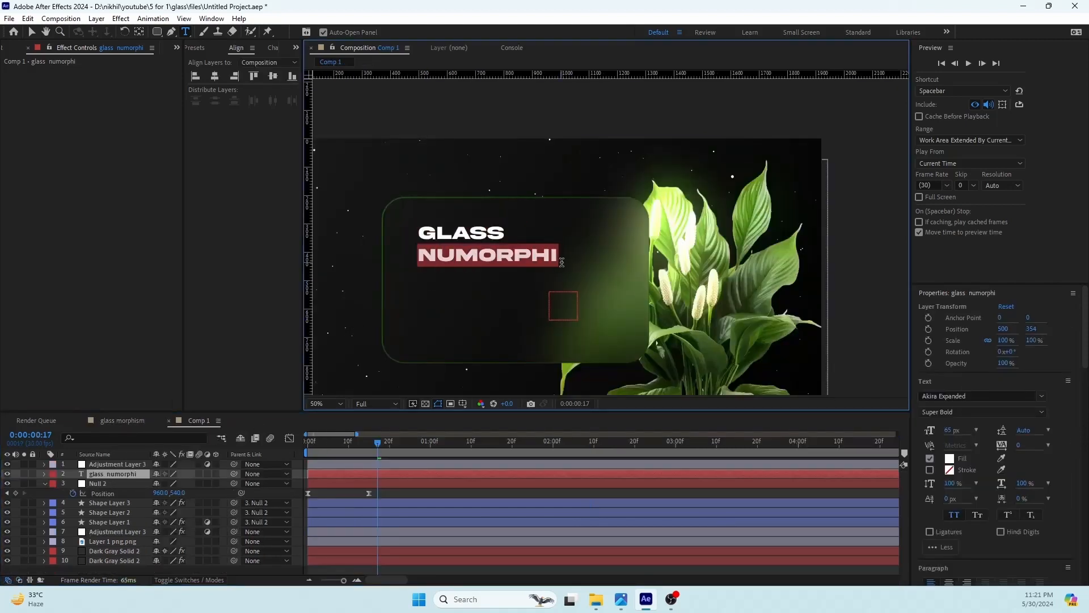
pyautogui.write('mos')
pyautogui.press('BackSpace')
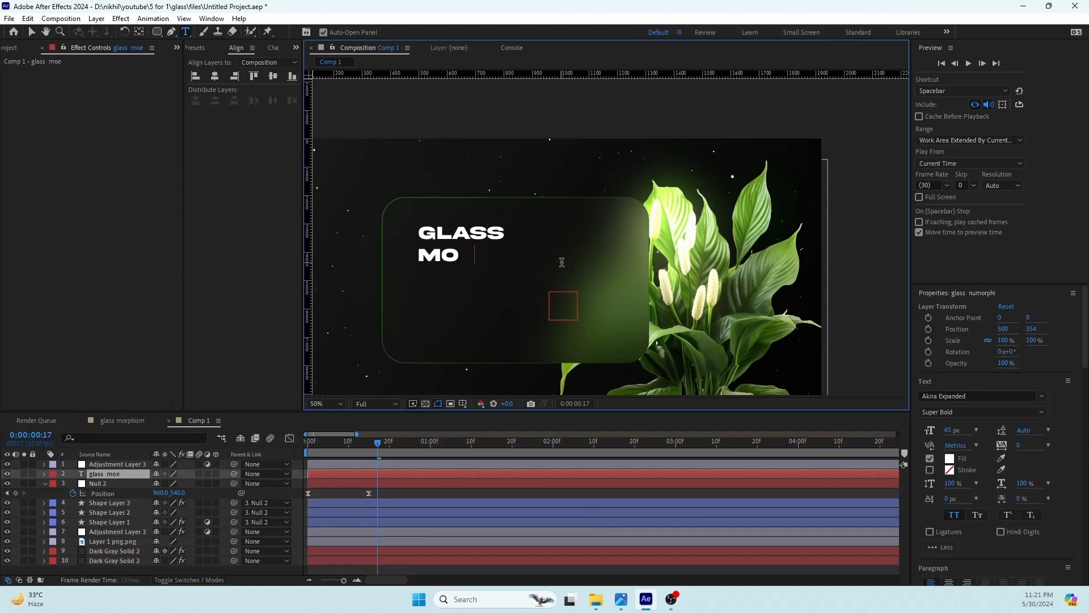
pyautogui.write('e')
pyautogui.press('BackSpace')
pyautogui.write('r')
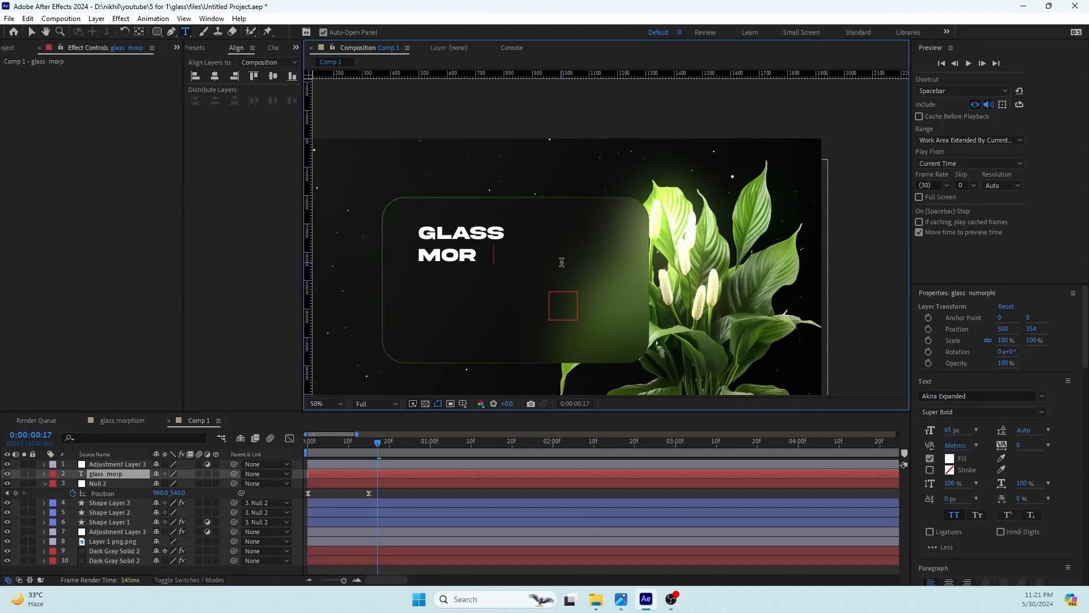
pyautogui.write('phism')
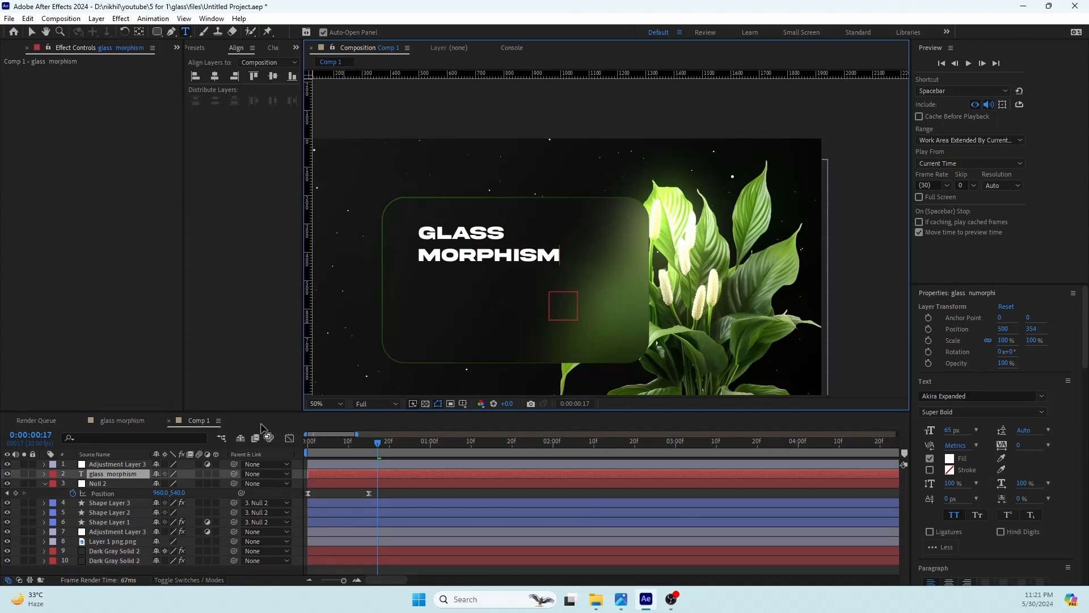
# Enlarge the whole glass morphism title to a font size of 114 px
pyautogui.doubleClick(121, 475)
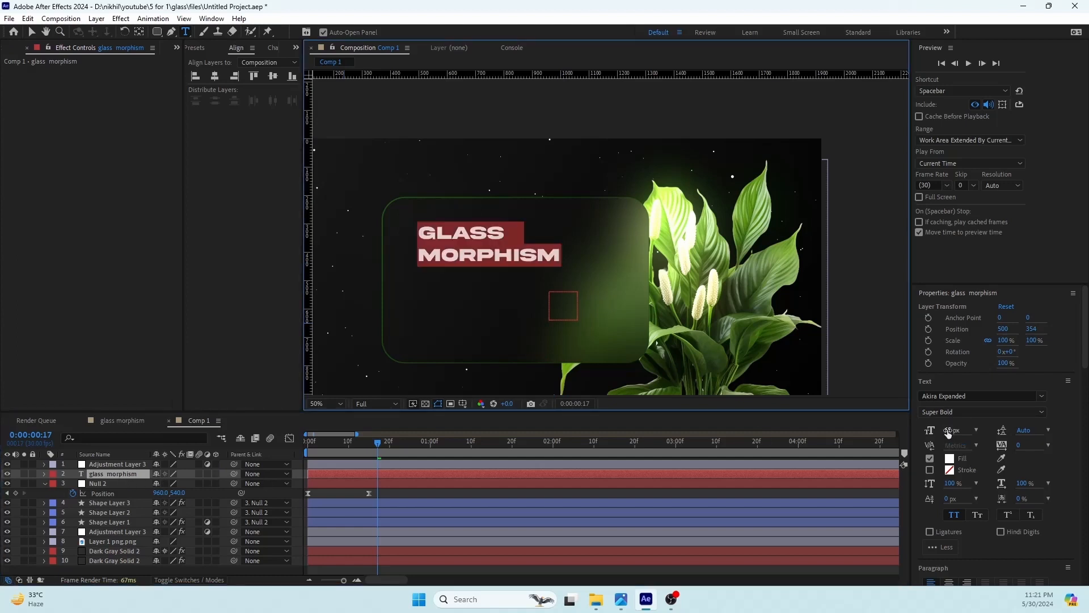
pyautogui.moveTo(951, 430); pyautogui.dragTo(982, 430)
pyautogui.click(458, 493)
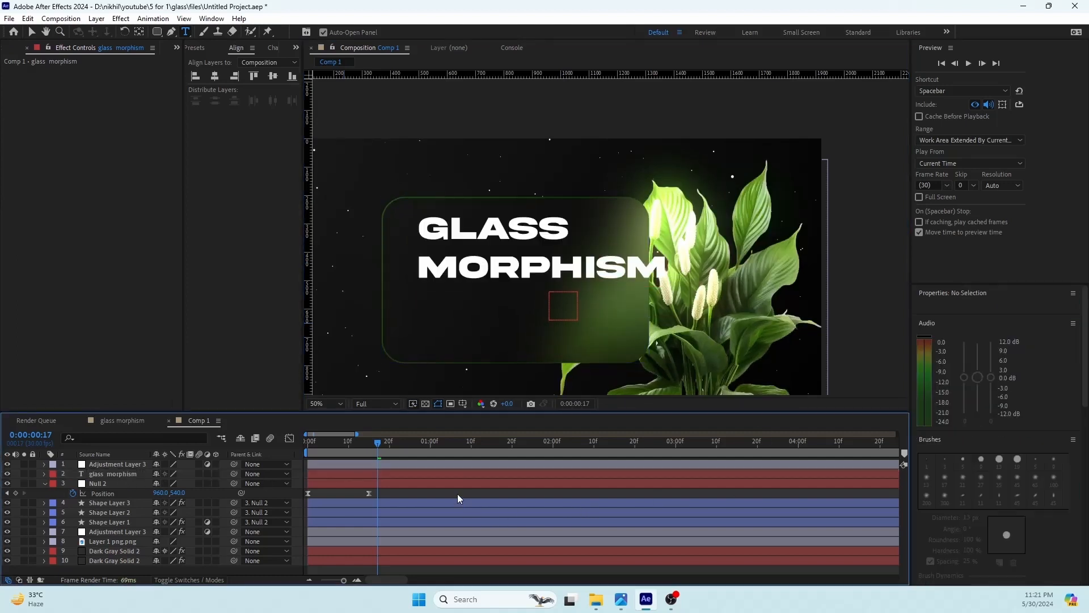
# Move the title left to fit inside the card, at about 416, 352, and lower its opacity to 39%
pyautogui.press('v')
pyautogui.click(471, 297)
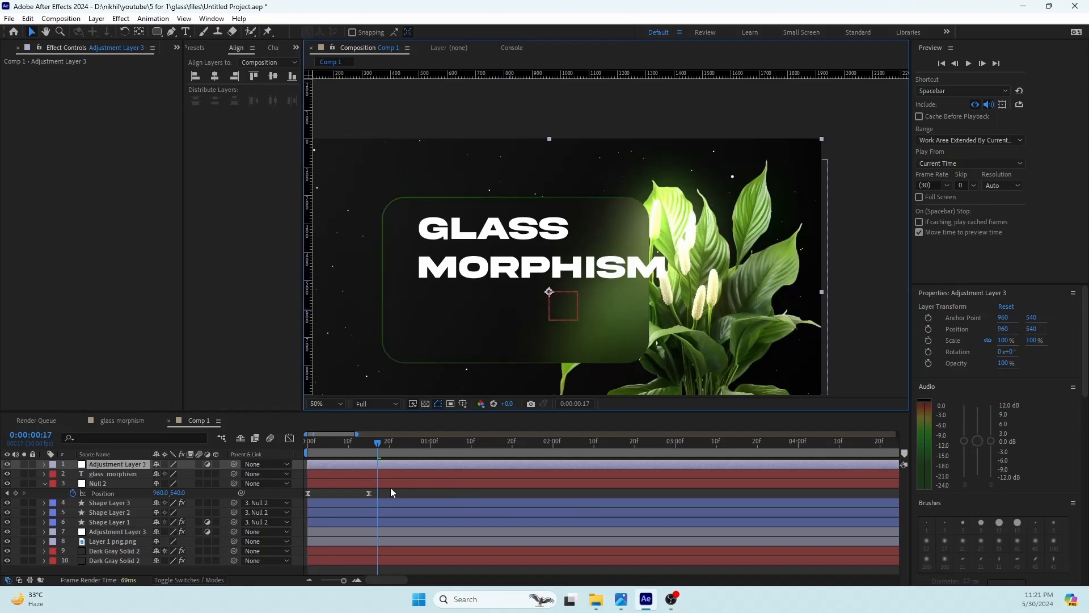
pyautogui.click(372, 465)
pyautogui.click(374, 474)
pyautogui.moveTo(480, 271); pyautogui.dragTo(458, 271)
pyautogui.press('t')
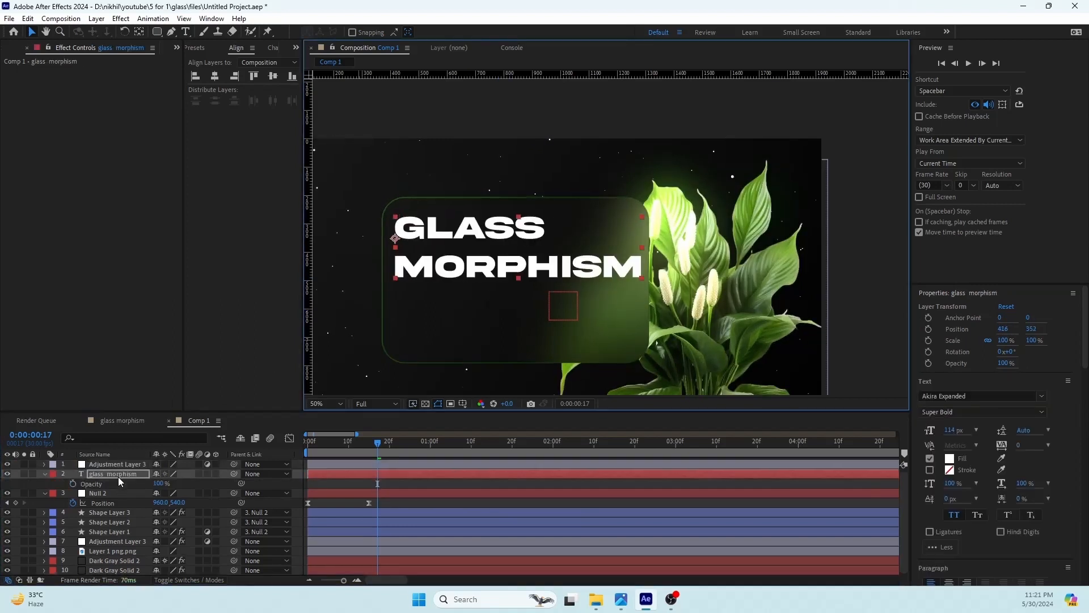
pyautogui.moveTo(158, 484); pyautogui.dragTo(134, 484)
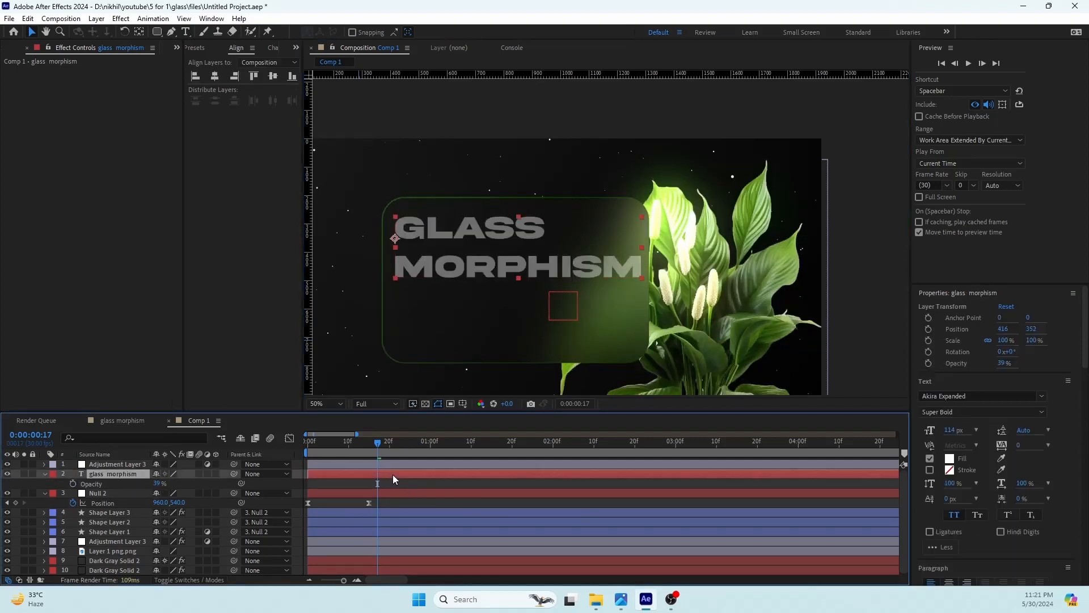
# Apply the Blur and Fade In preset to the title layer at 0:00:00:17 and preview the text reveal
pyautogui.hotkey('ctrl', 'space')
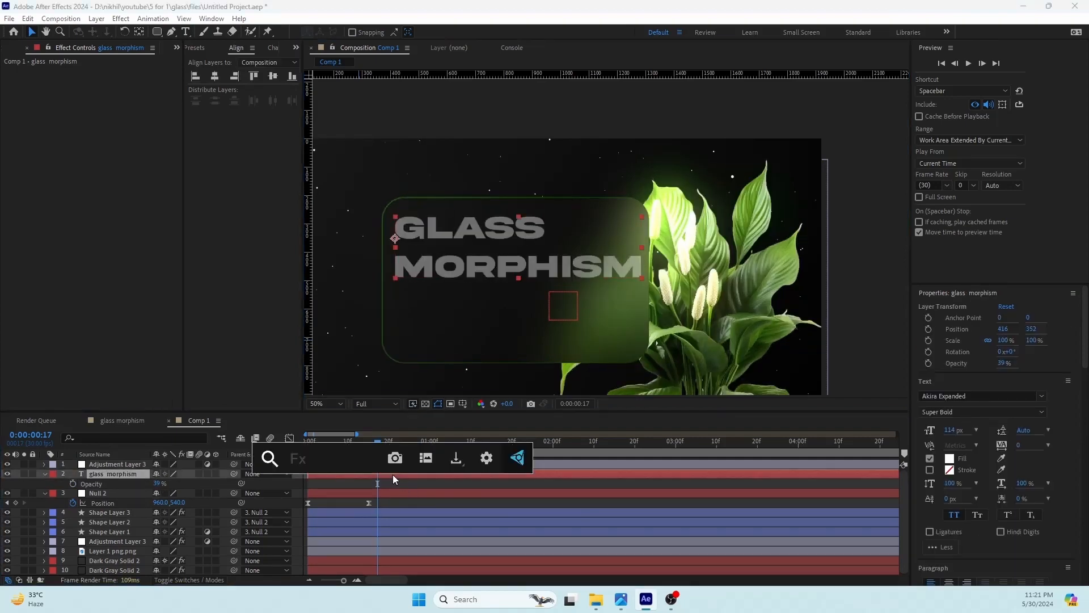
pyautogui.write('bl')
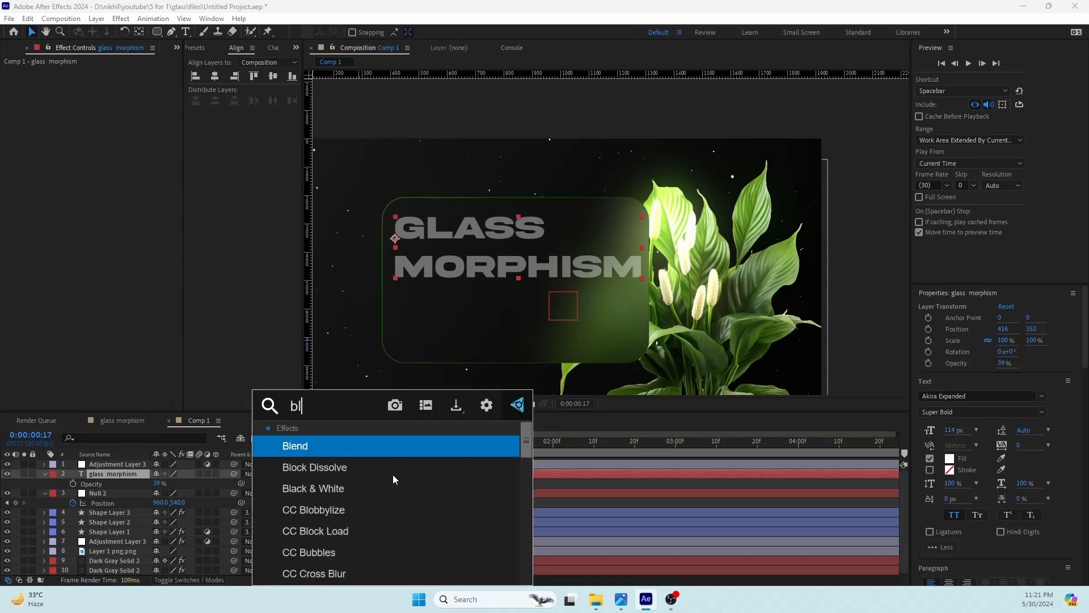
pyautogui.write('ur an')
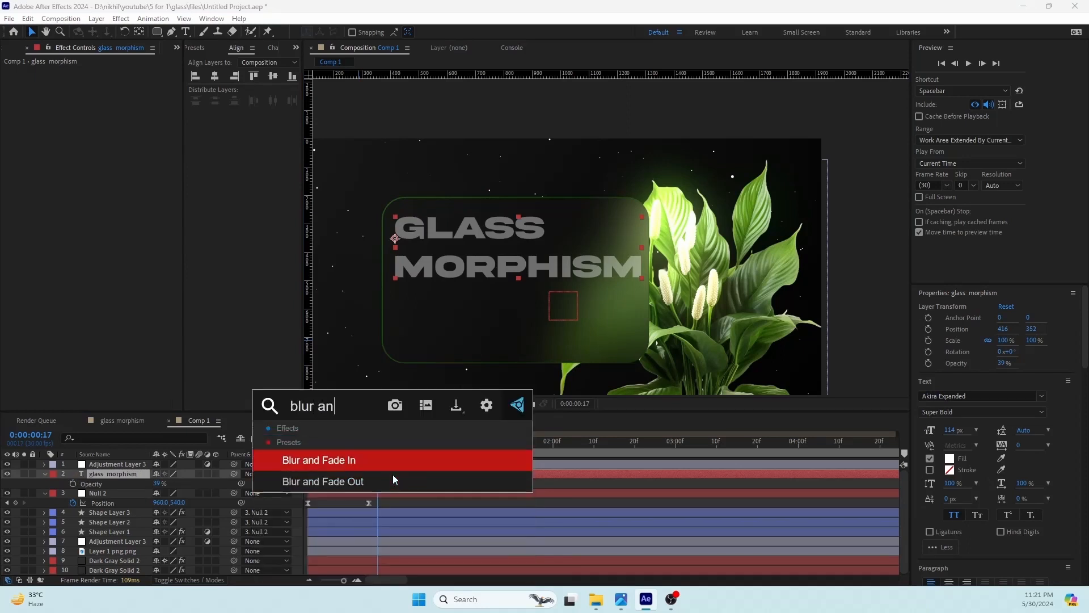
pyautogui.press('Return')
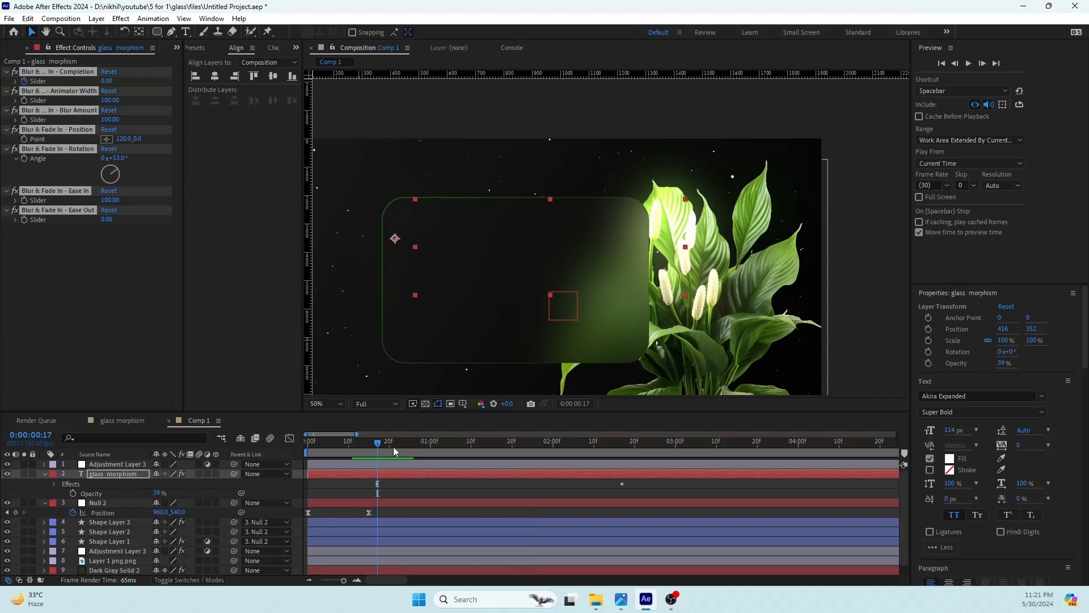
pyautogui.press('space')
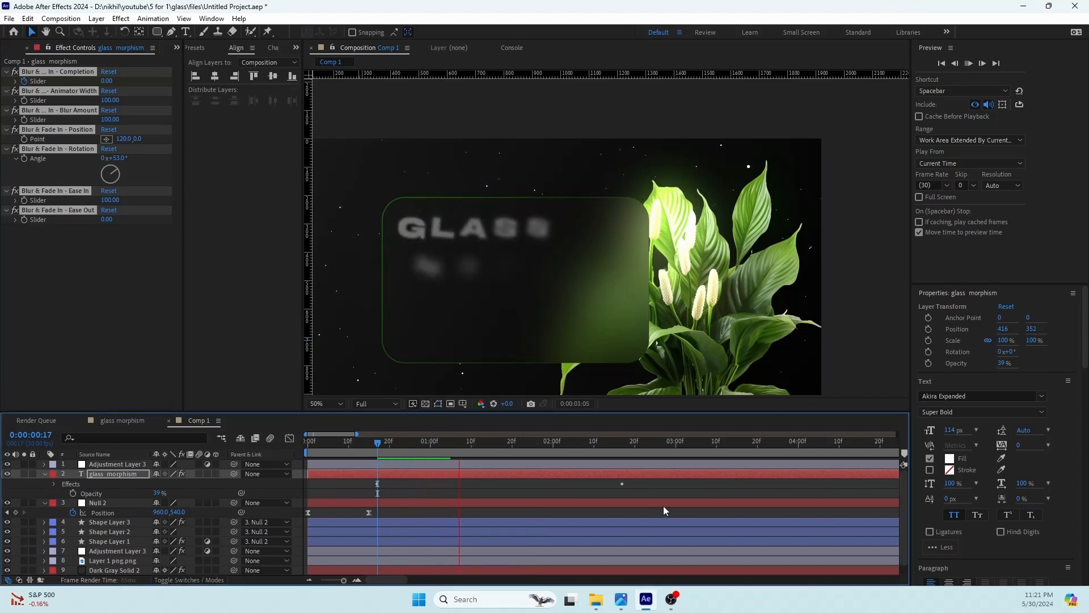
pyautogui.press('space')
# Move the title's last Blur and Fade In Completion keyframe earlier, to about 0:00:01:22, to speed up the reveal
pyautogui.click(617, 475)
pyautogui.press('u')
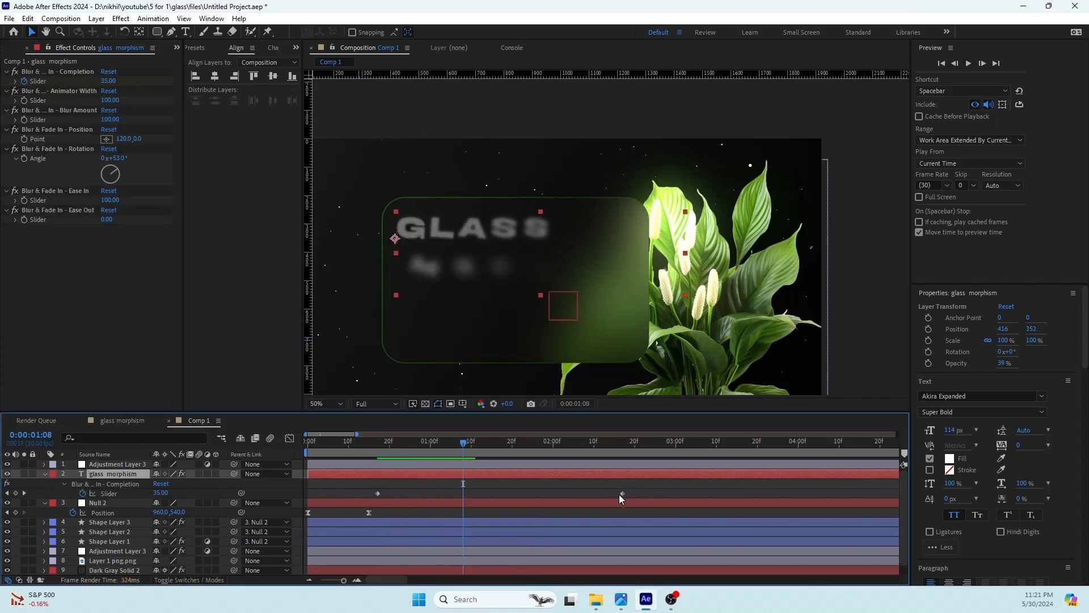
pyautogui.click(619, 495)
pyautogui.moveTo(620, 495); pyautogui.dragTo(518, 493)
pyautogui.click(445, 441)
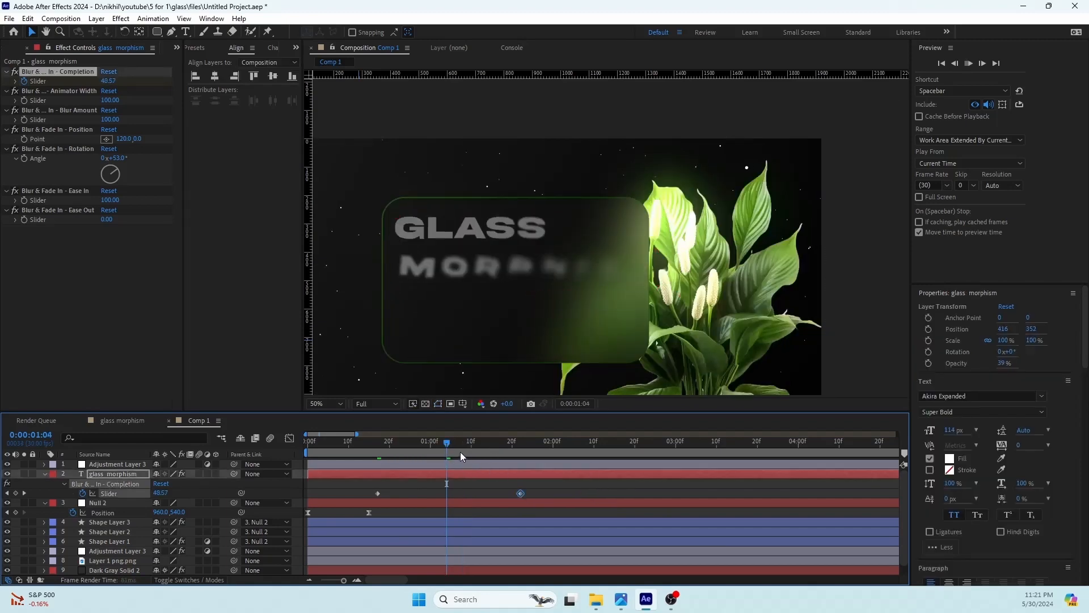
# Preview the composition from the beginning to check the card's slide together with the title's reveal
pyautogui.press('Home')
pyautogui.scroll(-2, 681, 220)
pyautogui.press('space')
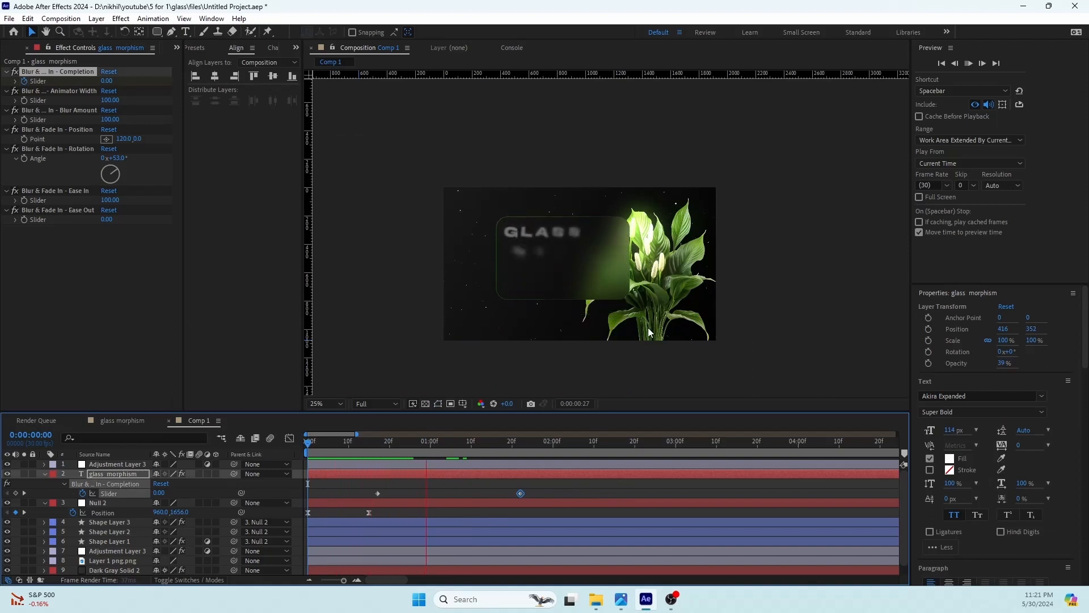
pyautogui.press('space')
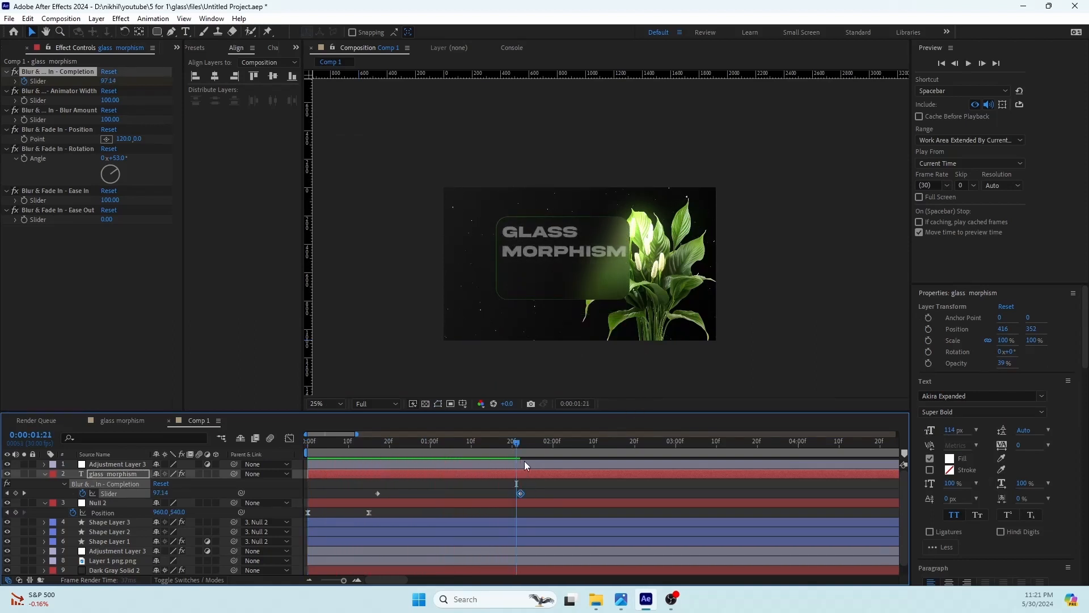
pyautogui.moveTo(519, 444); pyautogui.dragTo(291, 436)
pyautogui.press('space')
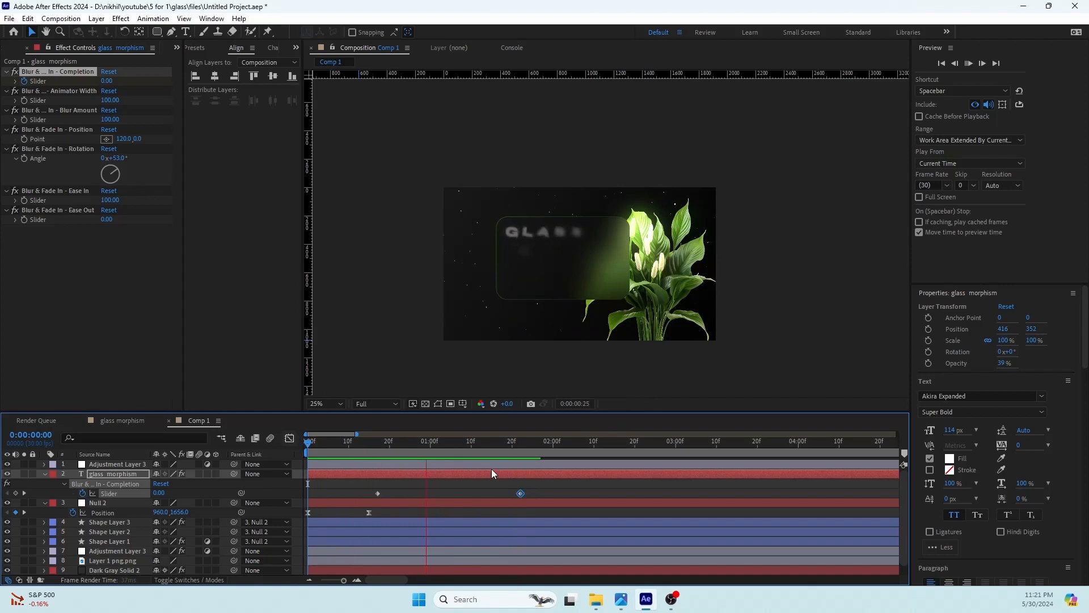
pyautogui.press('space')
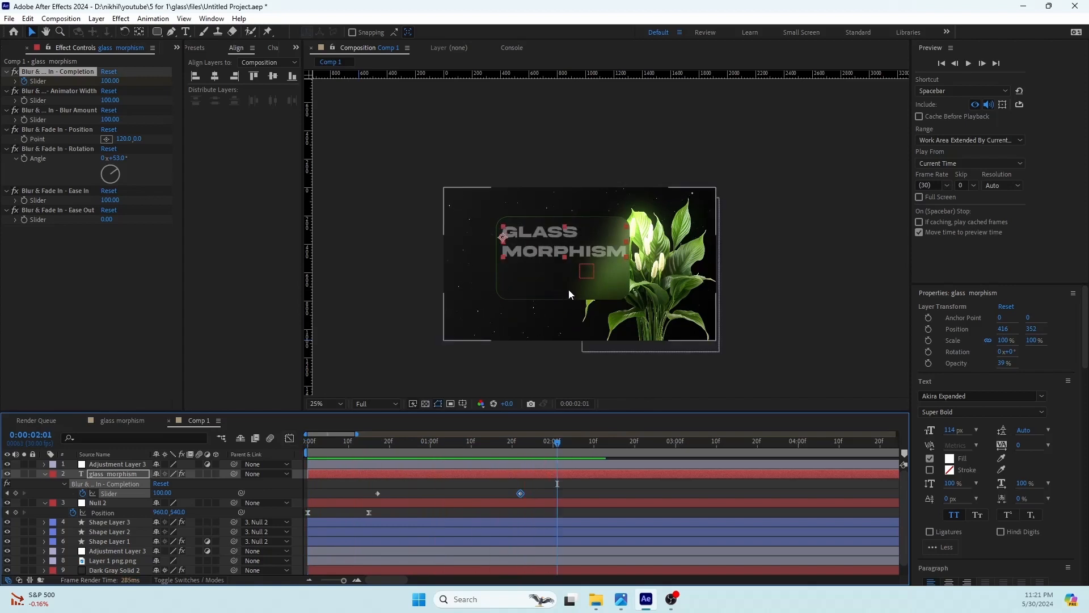
pyautogui.scroll(2, 581, 236)
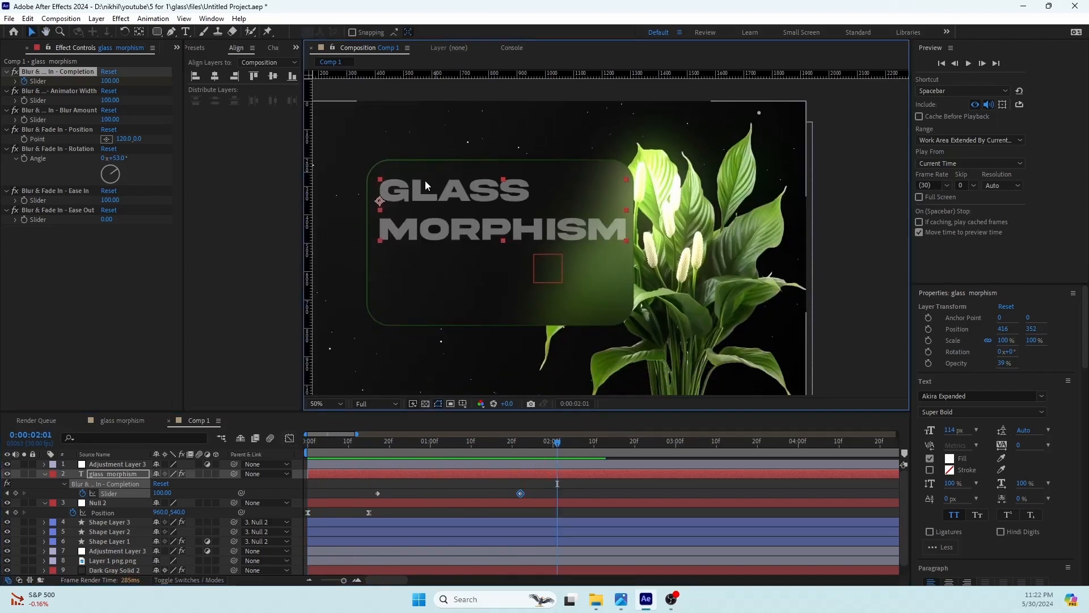